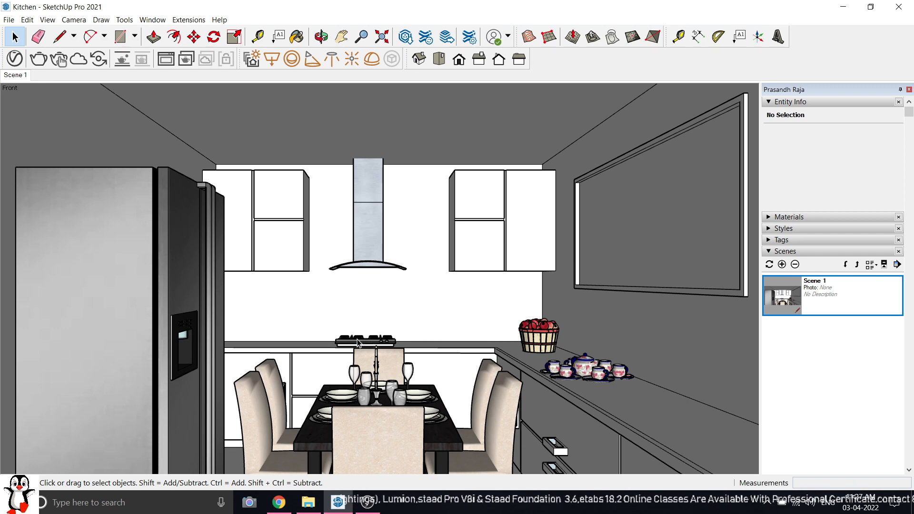
scroll(363, 342, "up", 5)
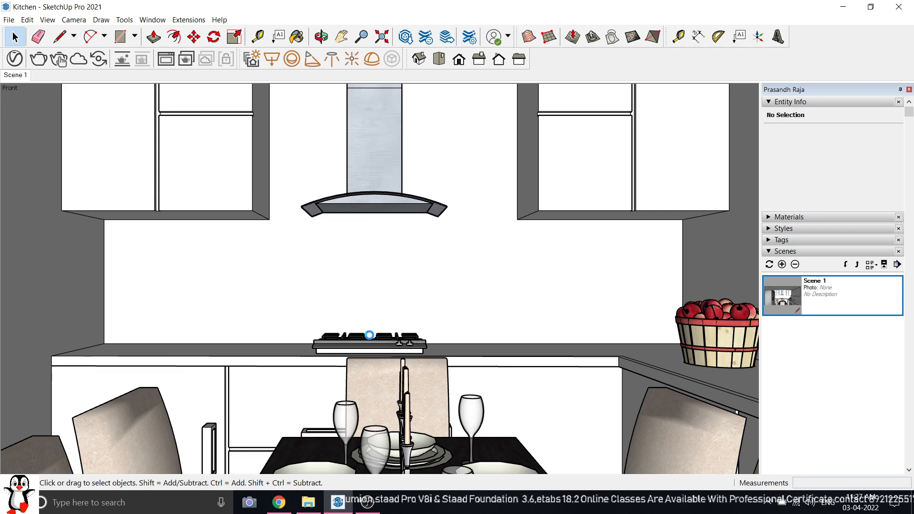
scroll(370, 335, "up", 1)
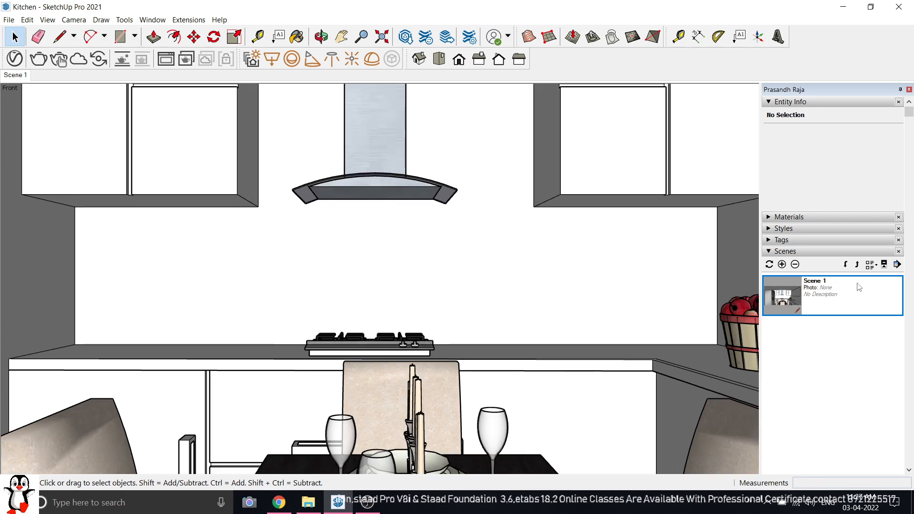
double_click(787, 298)
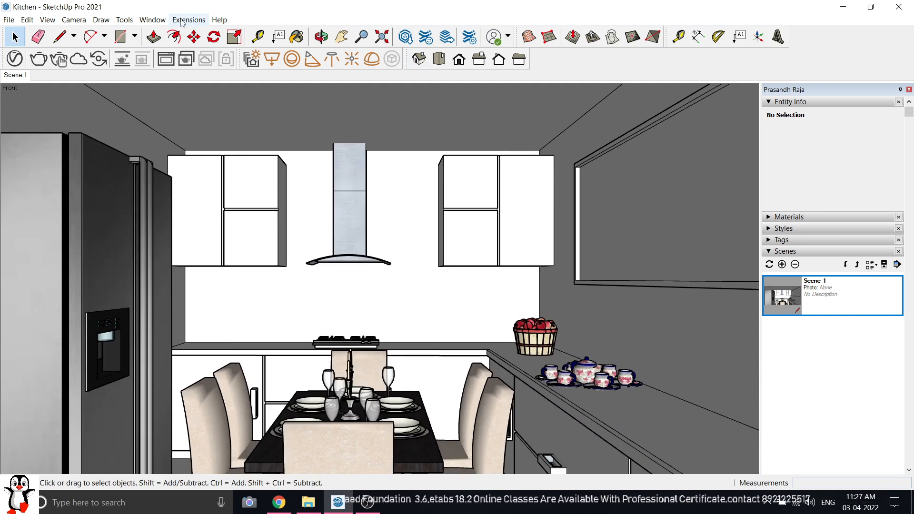
Search 3D Warehouse for "fridge", browse the model results and close the warehouse without importing anything.
left_click(152, 20)
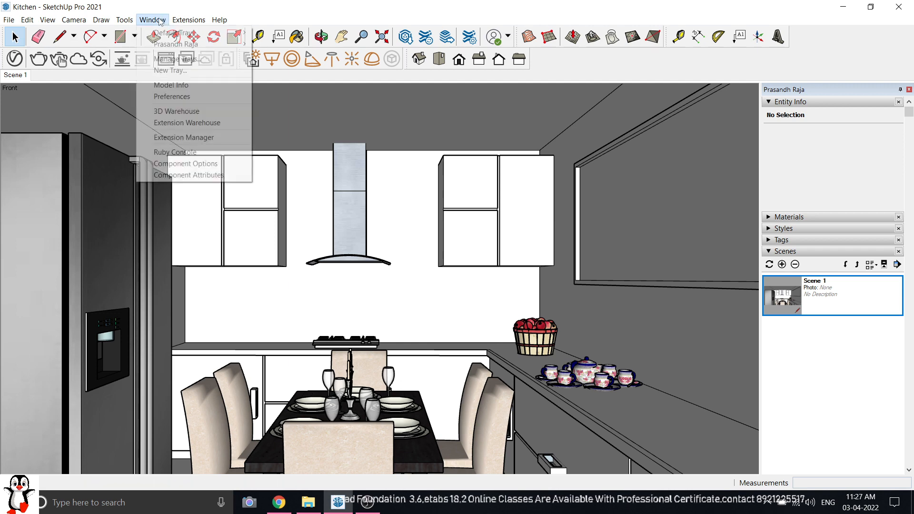
left_click(170, 113)
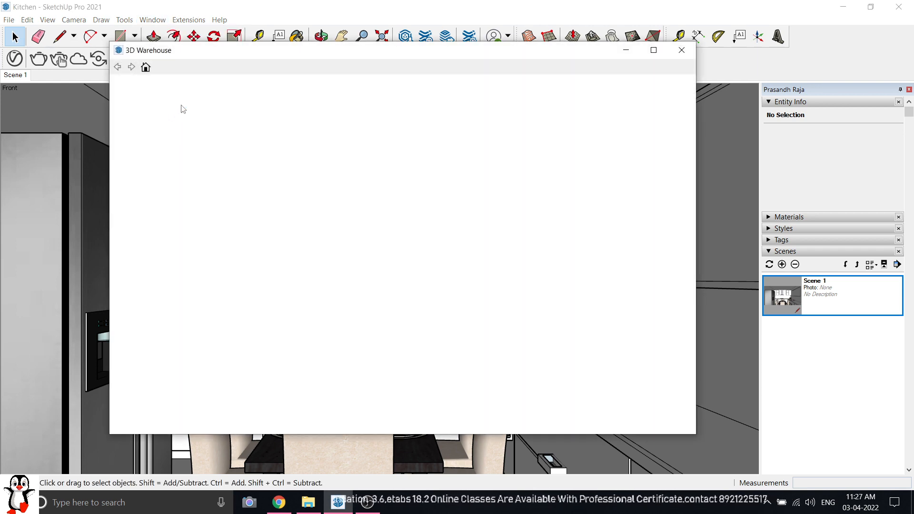
left_click_drag(244, 58, 331, 72)
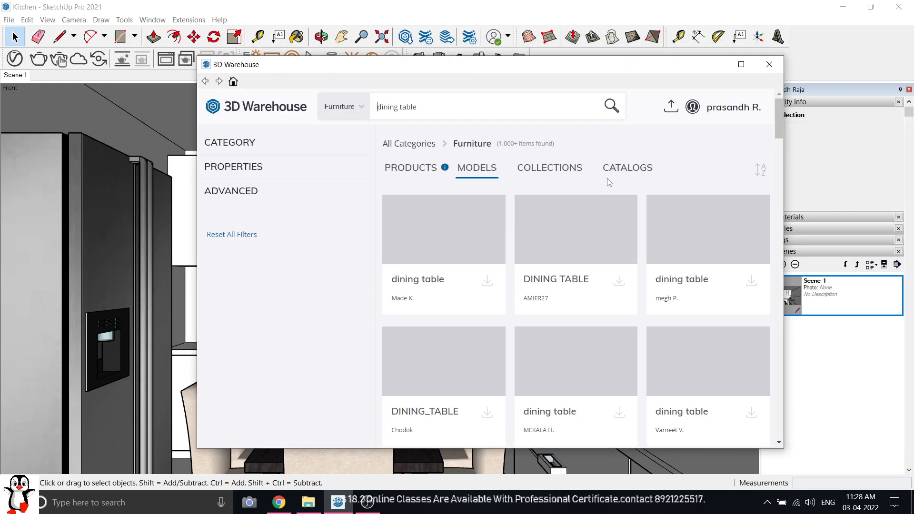
left_click(429, 110)
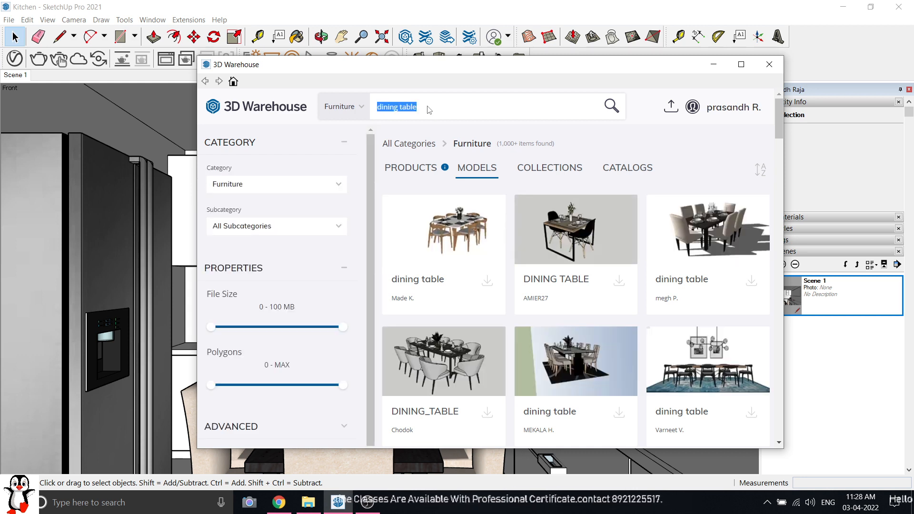
type("fridge")
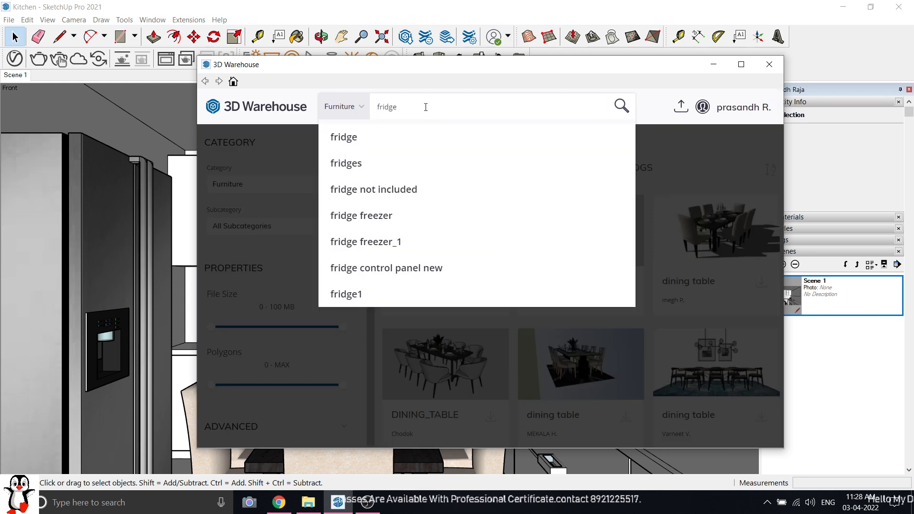
left_click(412, 146)
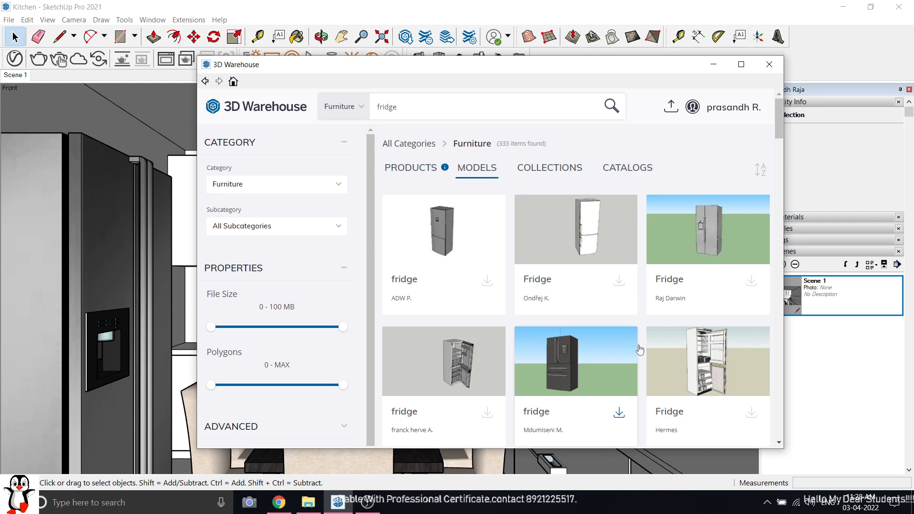
scroll(623, 343, "down", 6)
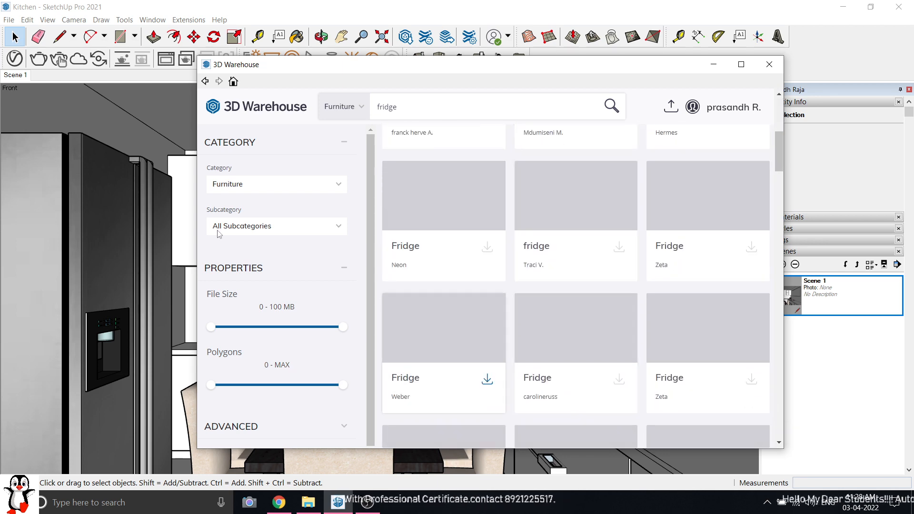
left_click_drag(358, 64, 275, 86)
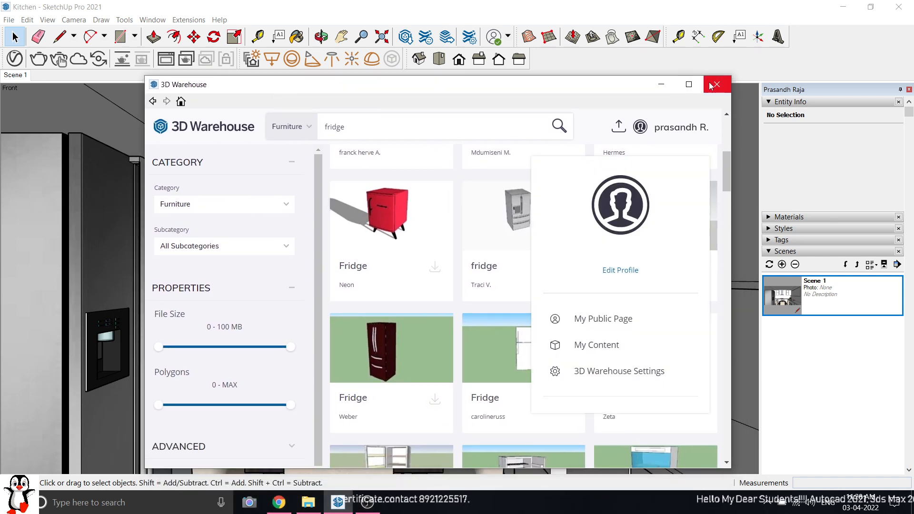
left_click_drag(551, 93, 474, 215)
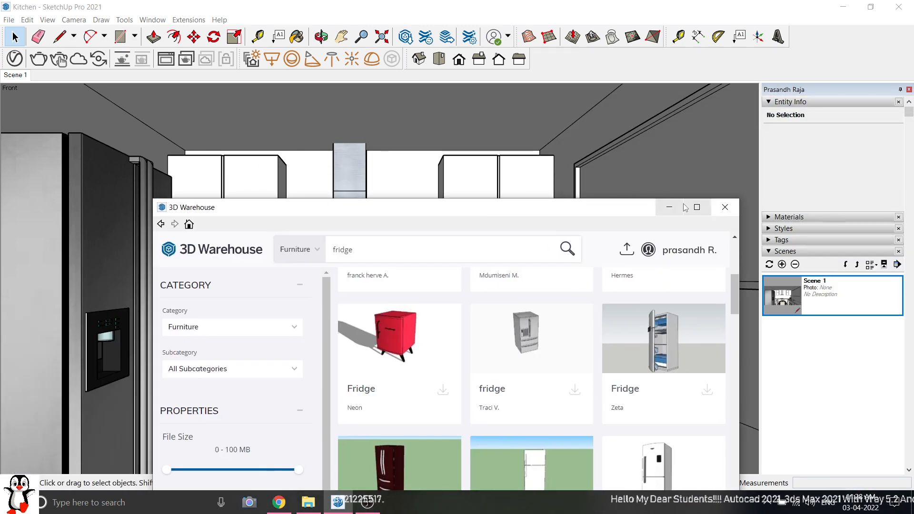
left_click(724, 208)
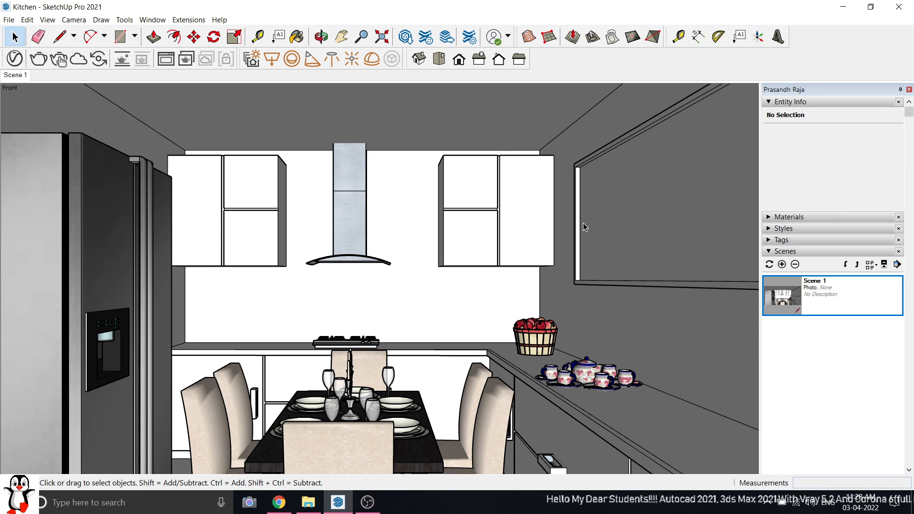
Collapse the Entity Info section and restore the saved Scene 1 camera view.
left_click(780, 103)
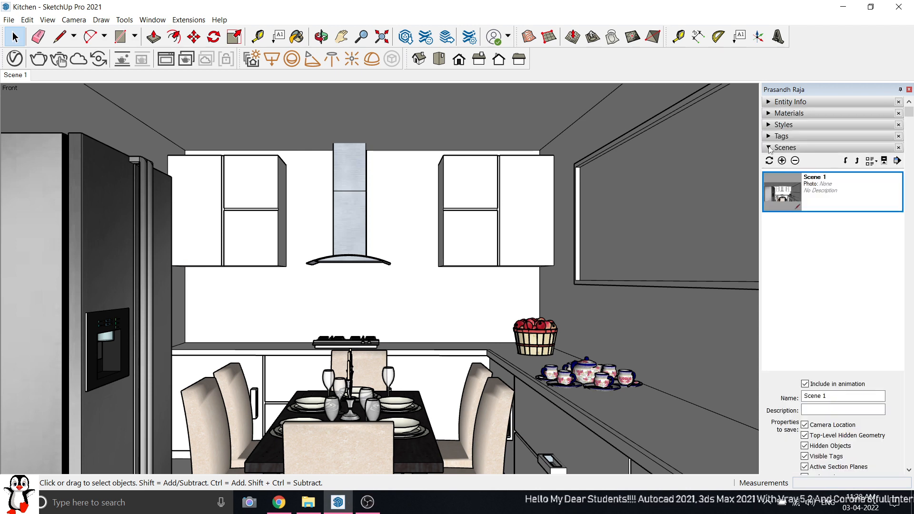
left_click(769, 148)
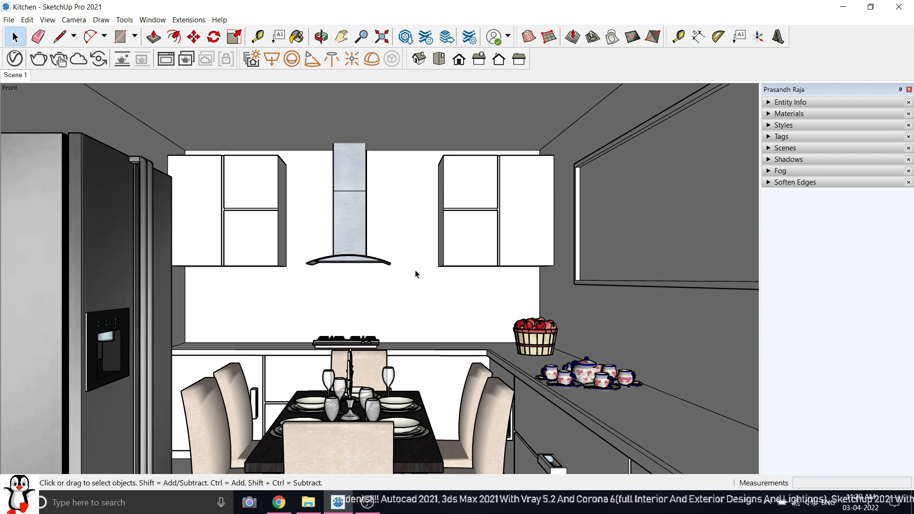
scroll(416, 276, "down", 6)
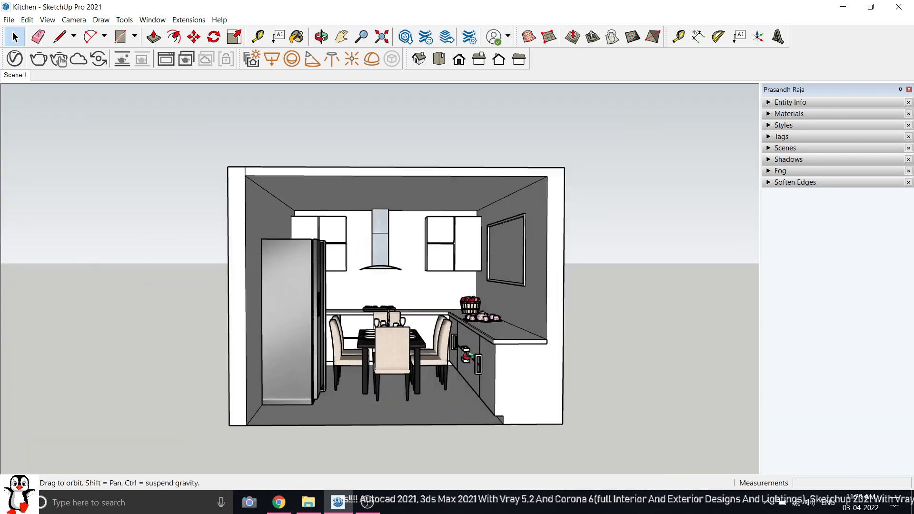
middle_click_drag(468, 356, 435, 317)
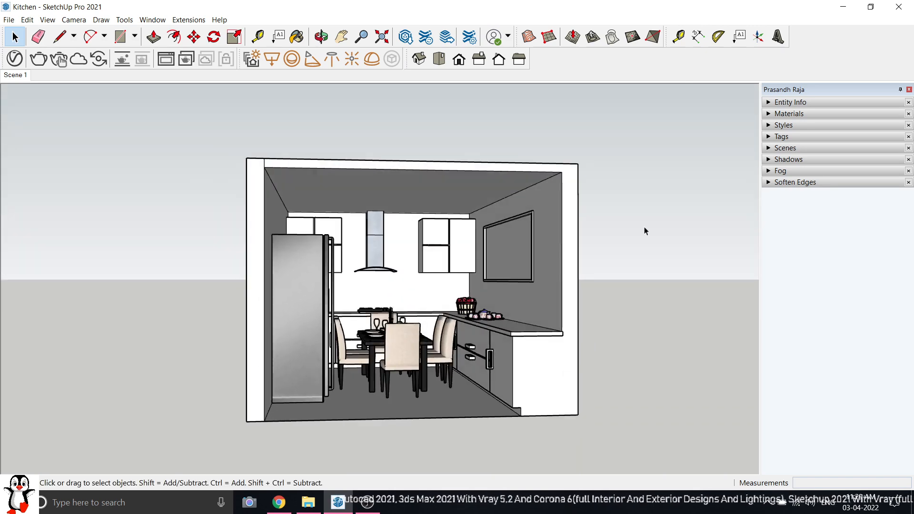
left_click(782, 147)
double_click(788, 194)
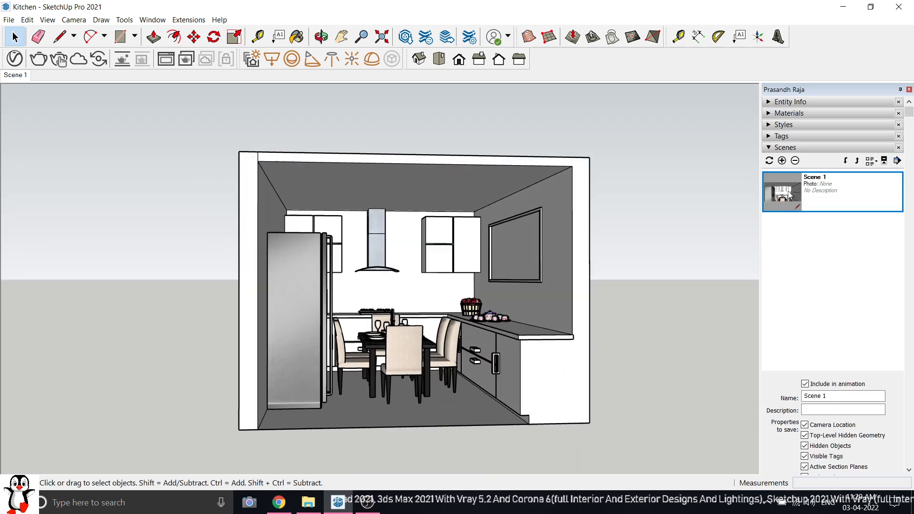
scroll(418, 221, "up", 8)
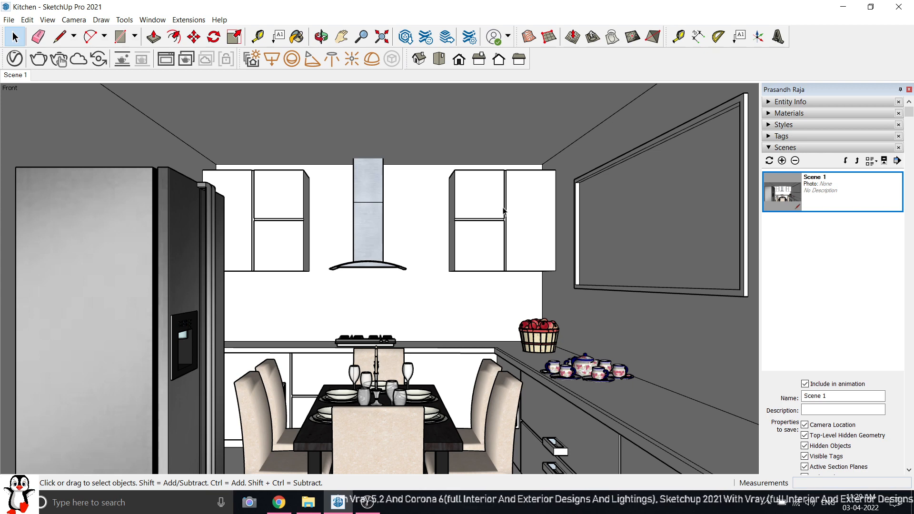
scroll(503, 211, "up", 5)
scroll(506, 210, "down", 2)
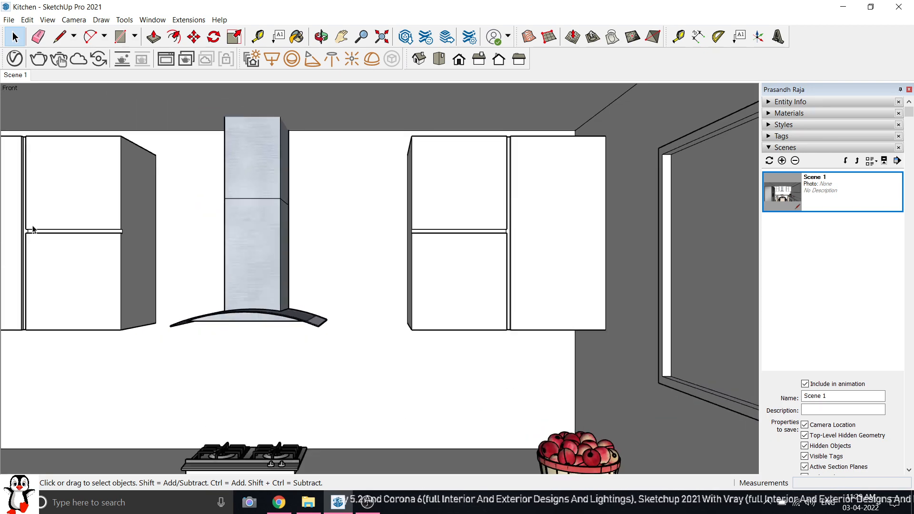
scroll(34, 229, "up", 3)
scroll(688, 208, "down", 2)
scroll(95, 234, "up", 5)
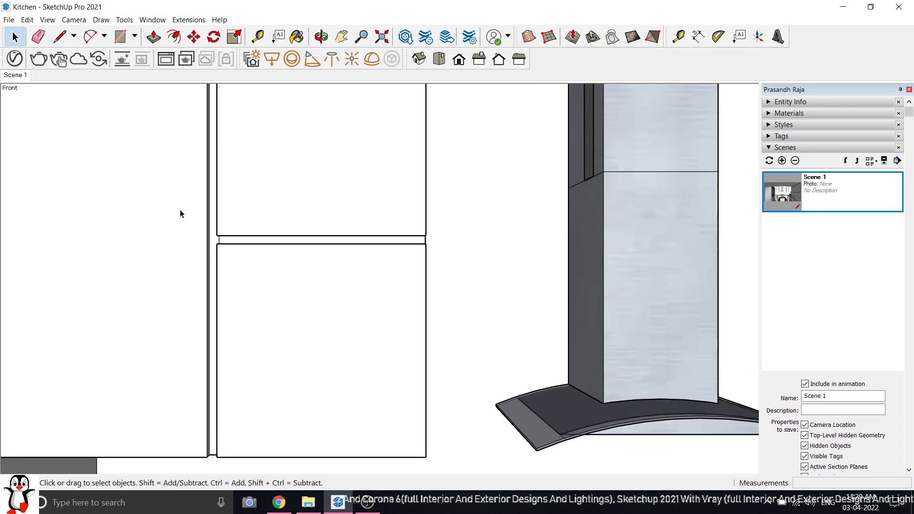
scroll(235, 250, "down", 1)
left_click(120, 36)
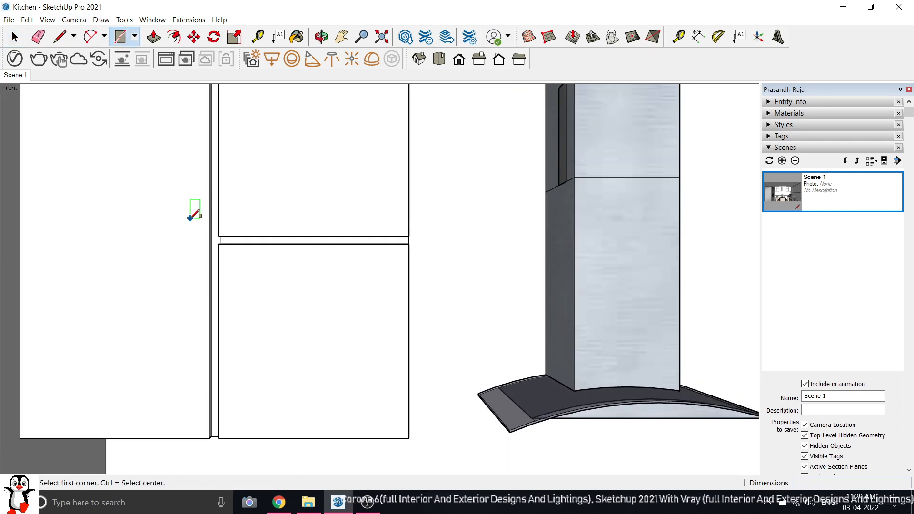
left_click(182, 218)
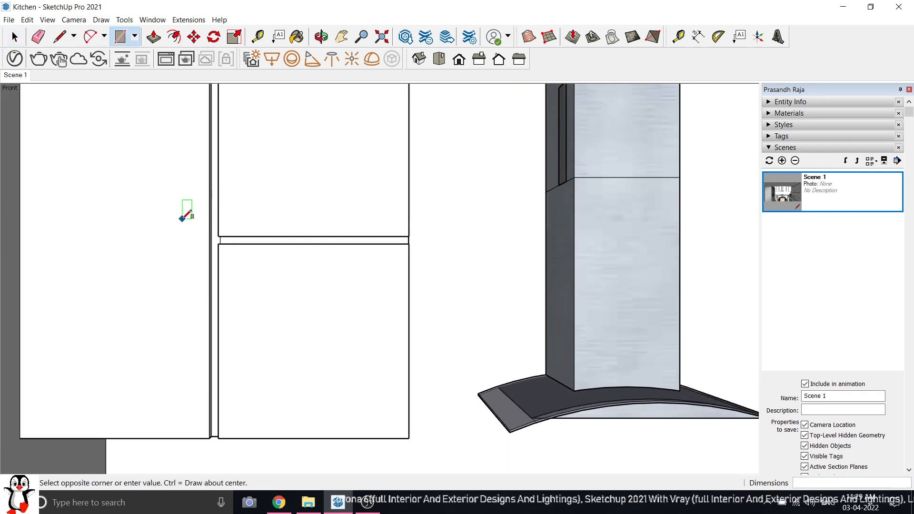
left_click(196, 284)
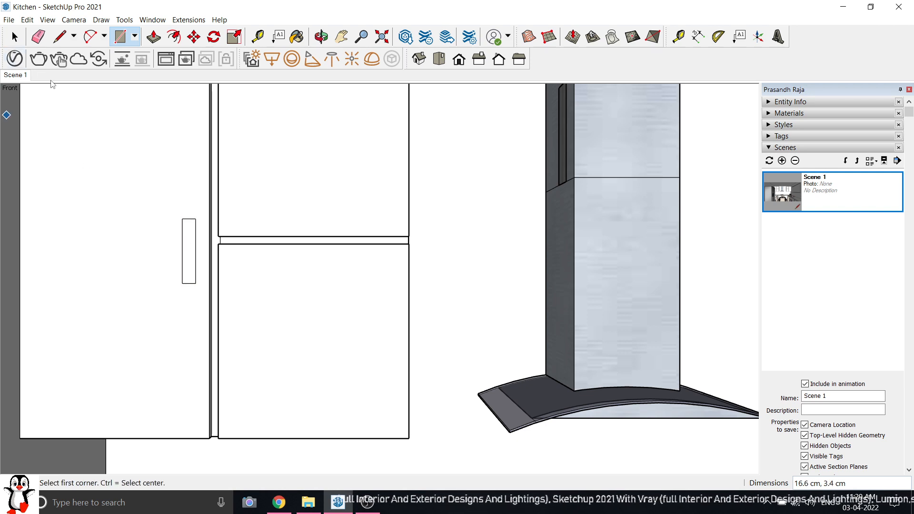
key("ctrl+z")
Draw a vertical rectangle about 17 cm tall beside the tall left wall-cabinet door's inner edge and pull it out about 4.1 cm as a handle.
left_click(181, 206)
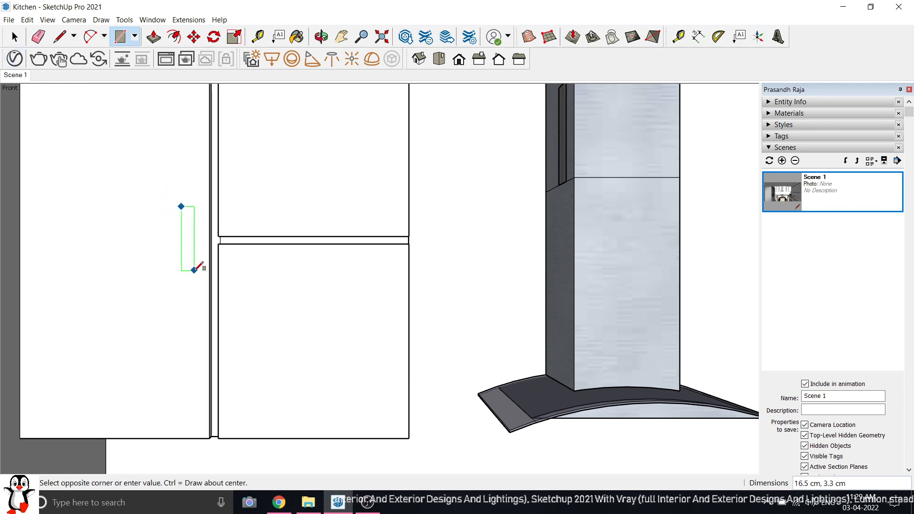
left_click(196, 273)
key("p")
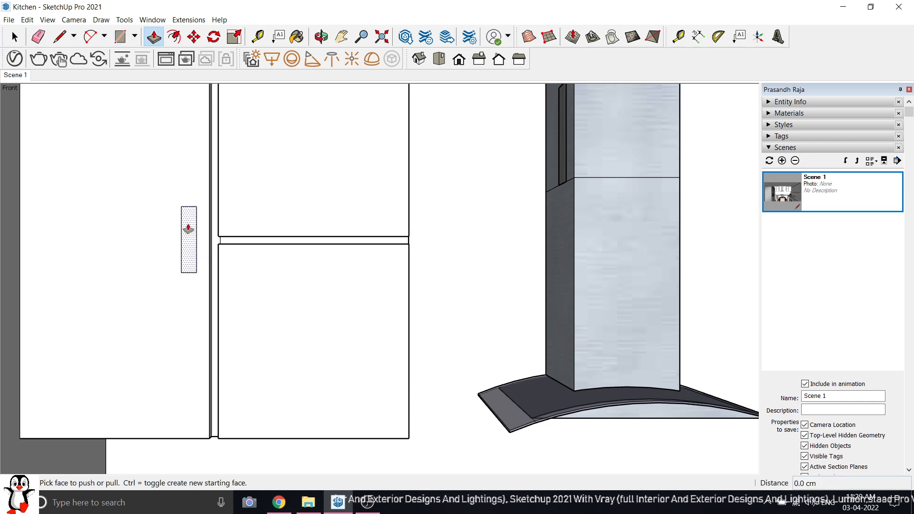
left_click(187, 229)
left_click(182, 231)
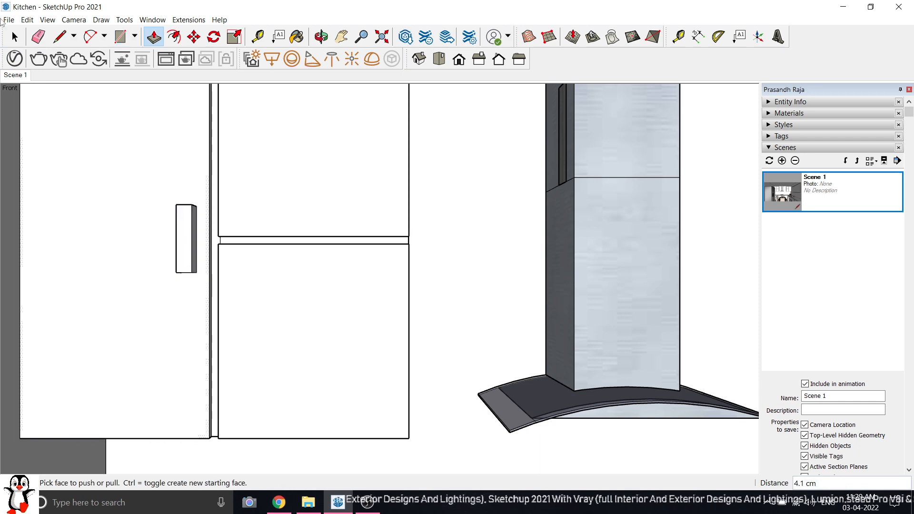
left_click(15, 37)
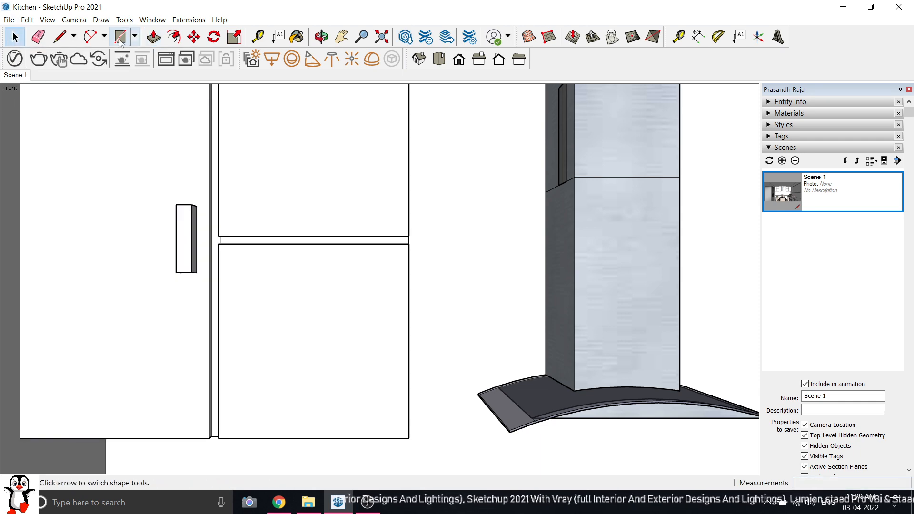
left_click(193, 237)
scroll(194, 236, "up", 2)
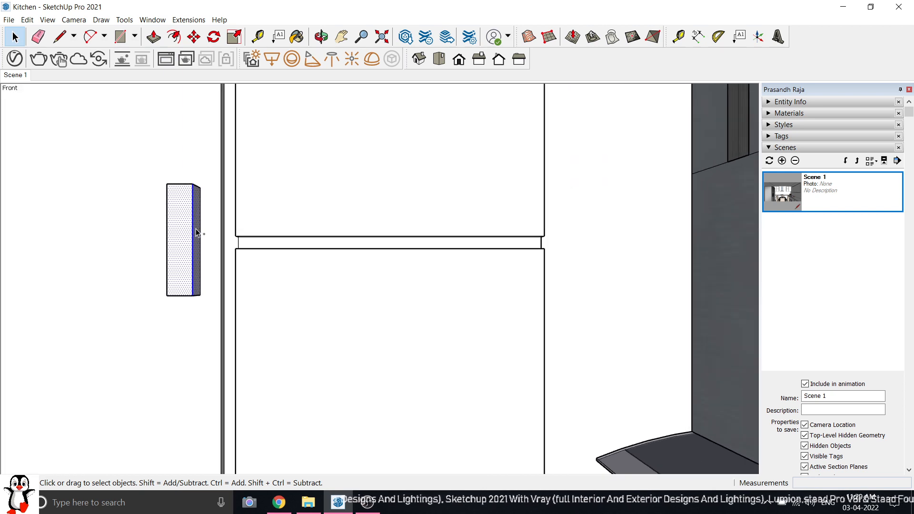
left_click(94, 106)
Draw a horizontal rectangle about 12.5 cm by 2.8 cm near the lower edge of the left wall cabinet's small upper door.
left_click(120, 36)
scroll(363, 210, "up", 2)
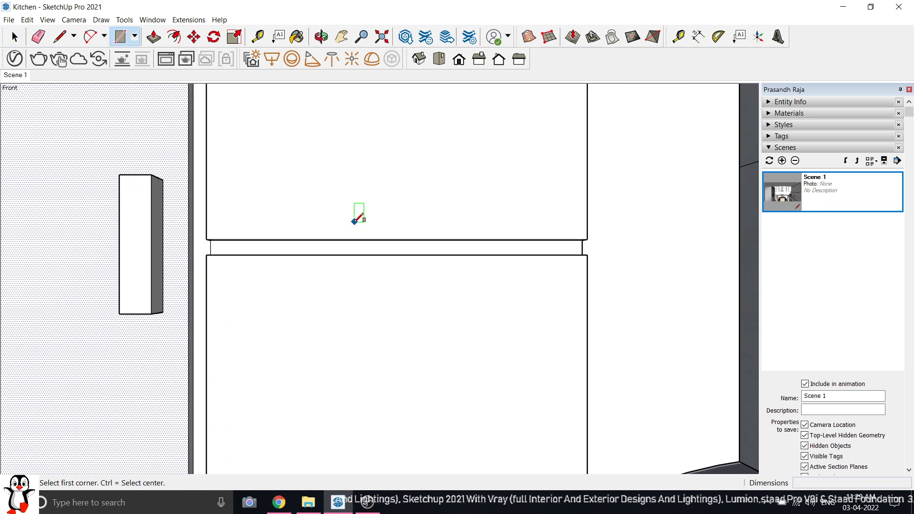
scroll(358, 214, "down", 4)
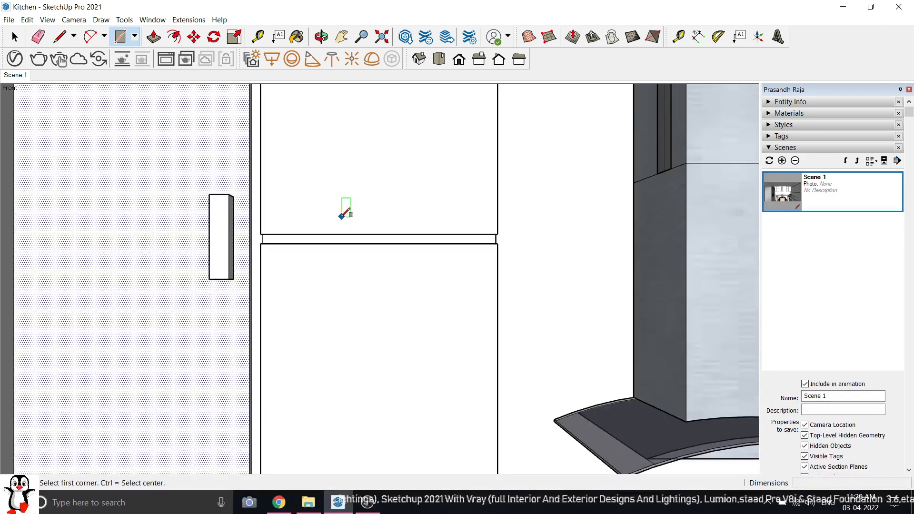
left_click(341, 216)
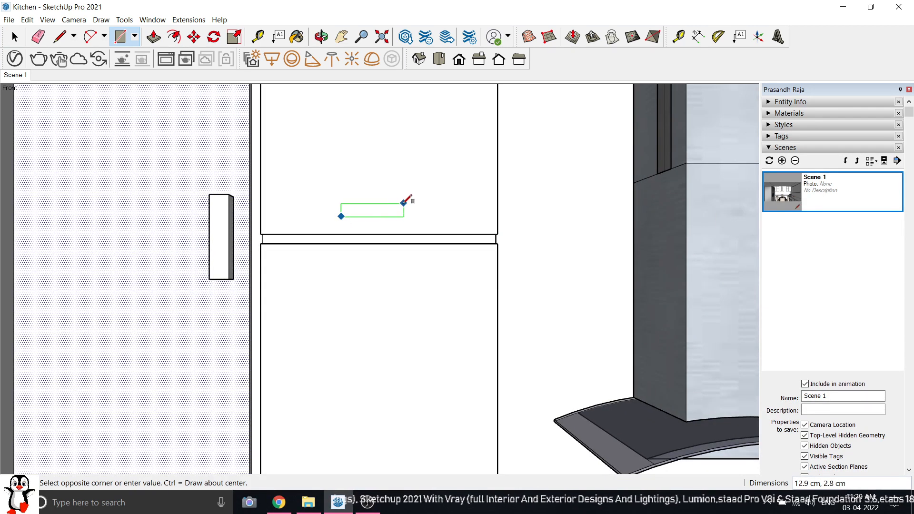
left_click(401, 204)
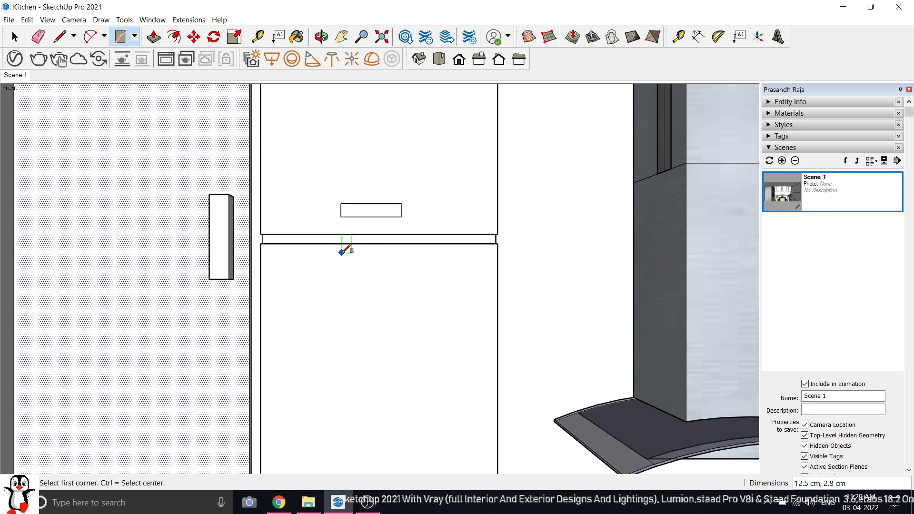
key("space")
left_click(153, 36)
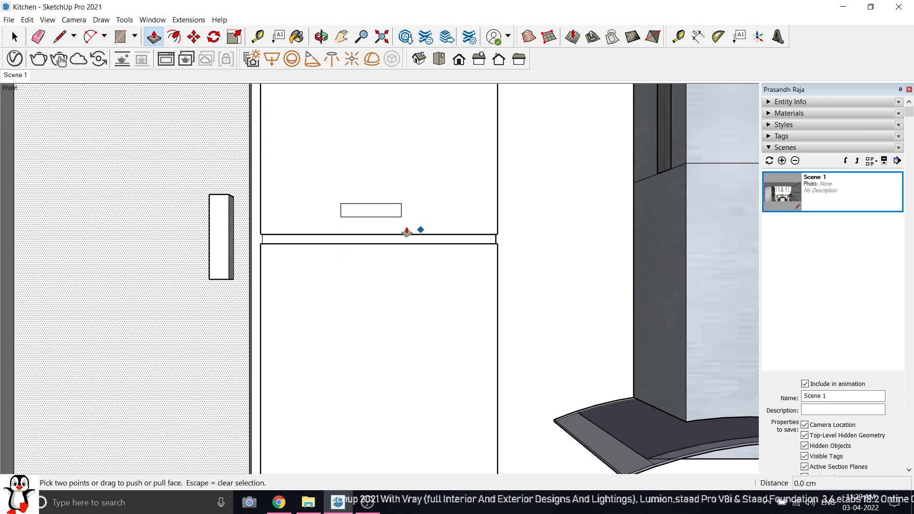
left_click(377, 210)
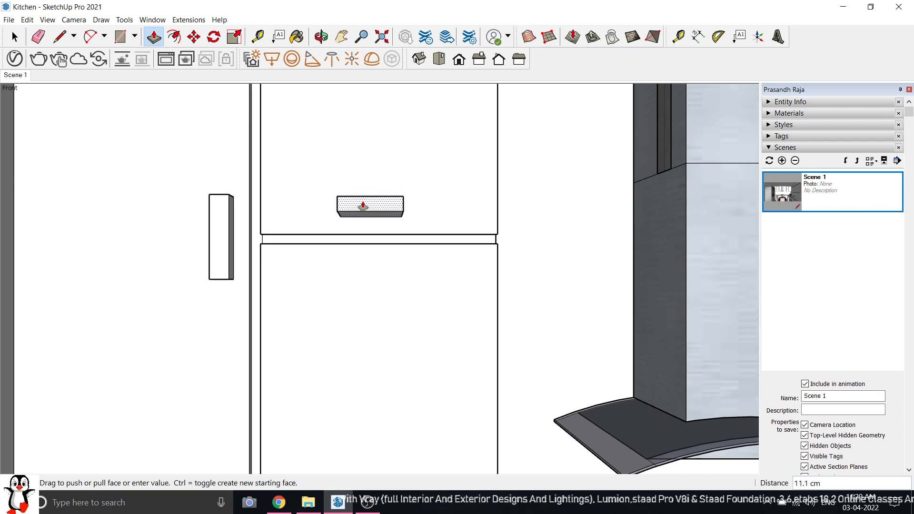
key("Escape")
Measure the depth of the vertical handle on the tall door along its top edge.
middle_click_drag(254, 210, 223, 223)
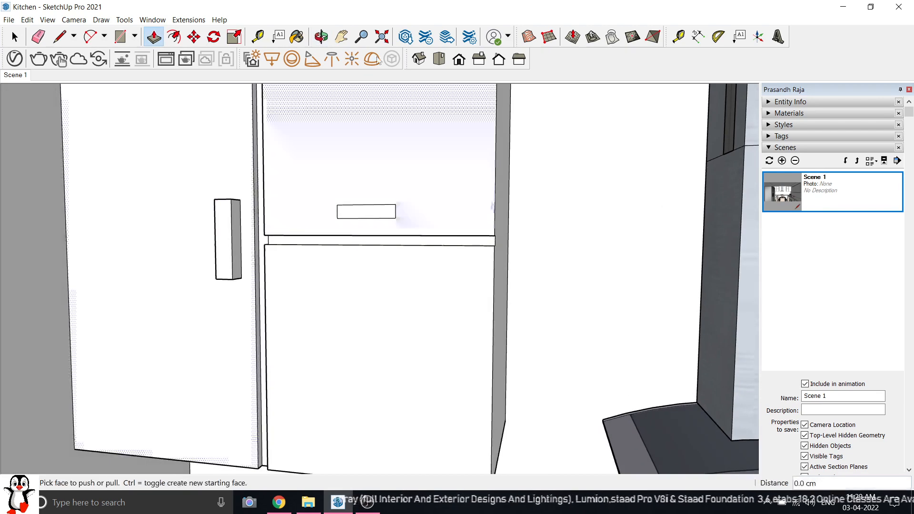
left_click(697, 37)
scroll(231, 196, "up", 3)
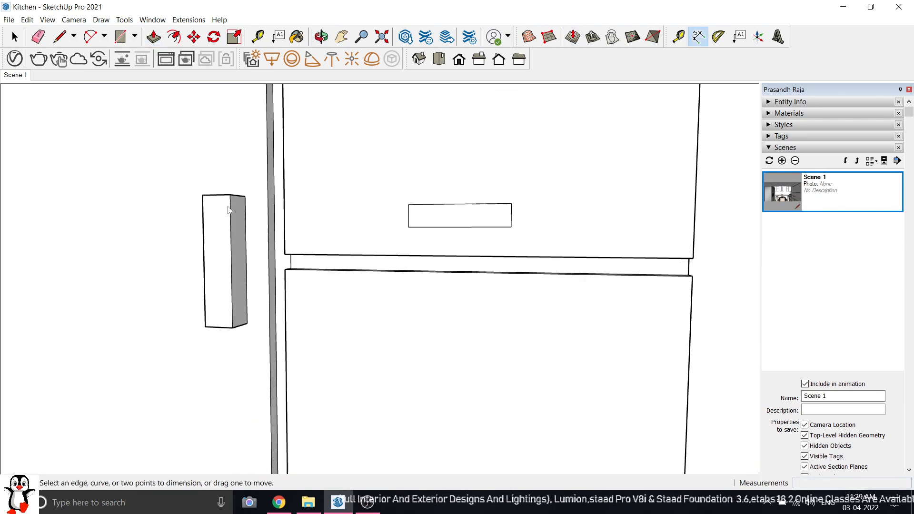
left_click(230, 195)
left_click(246, 195)
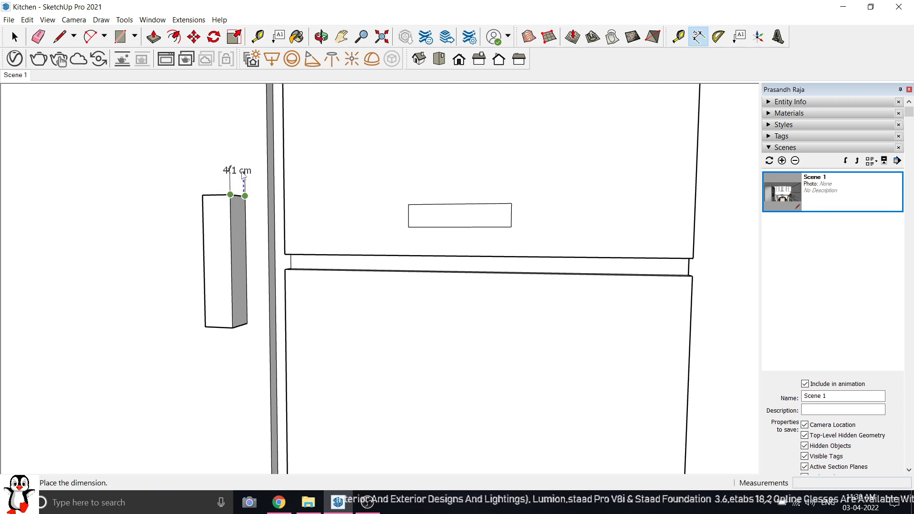
key("Escape")
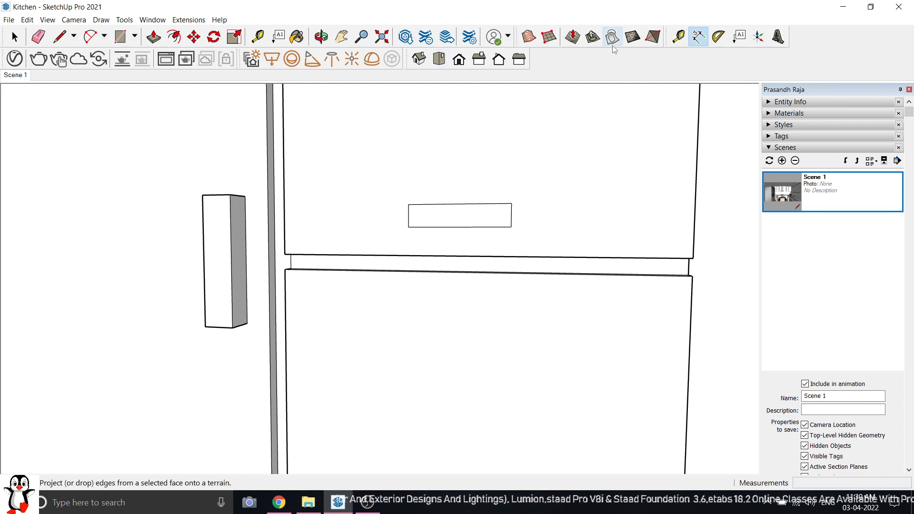
Pull the horizontal handle rectangle out 1 cm from the upper door.
left_click(153, 37)
left_click(481, 221)
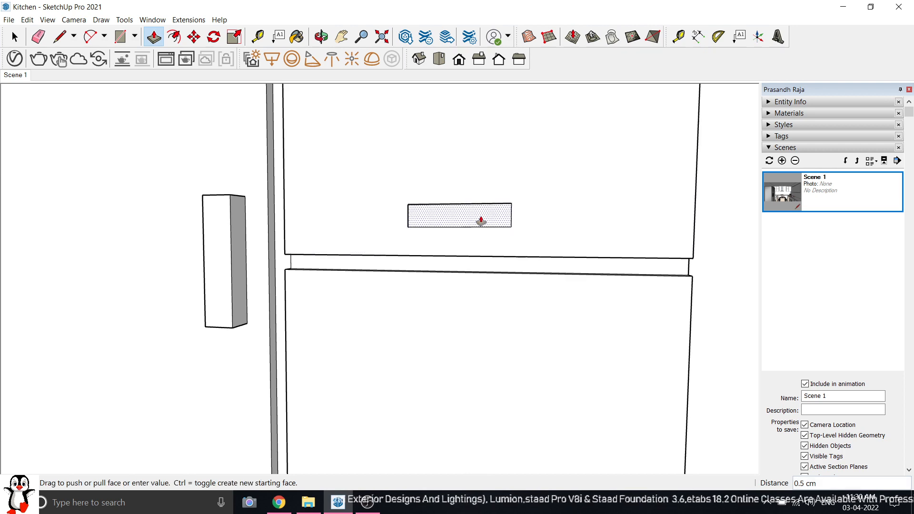
key("Return")
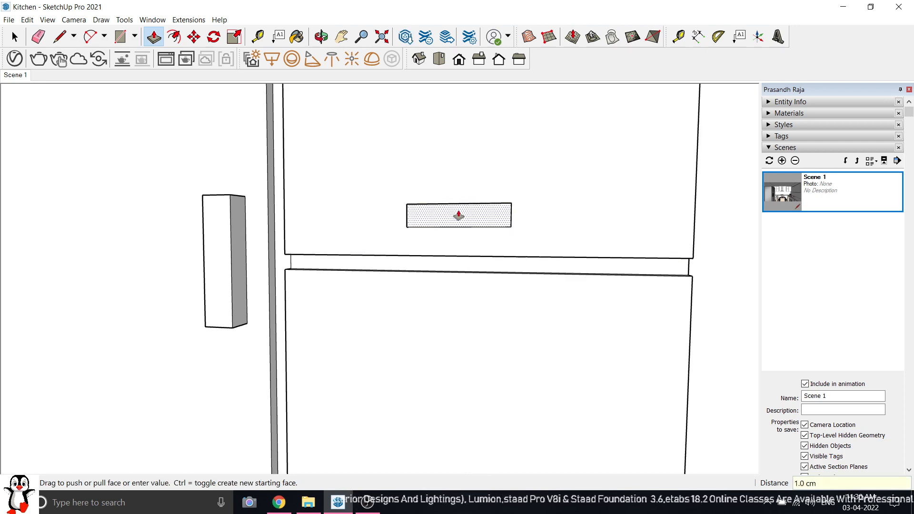
Measure and compare the depths of the vertical handle and the horizontal handle.
middle_click_drag(475, 222, 279, 235)
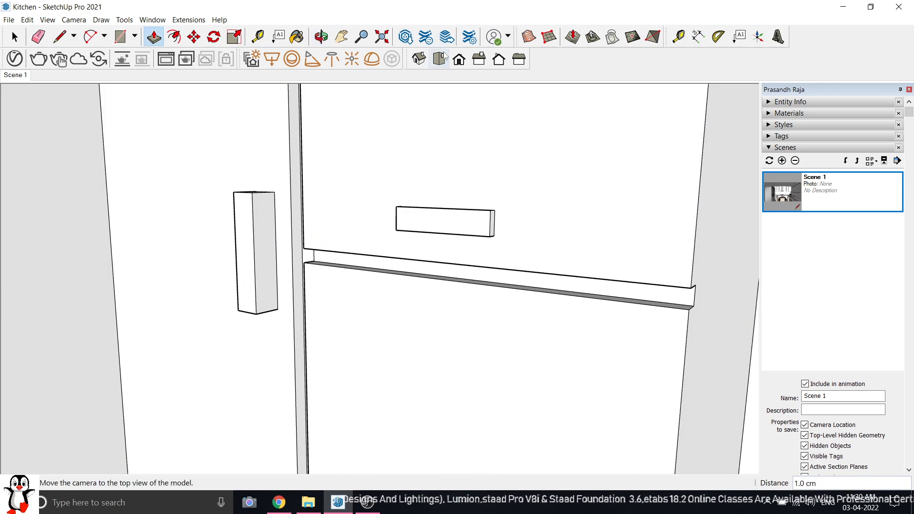
left_click(698, 37)
scroll(222, 221, "up", 2)
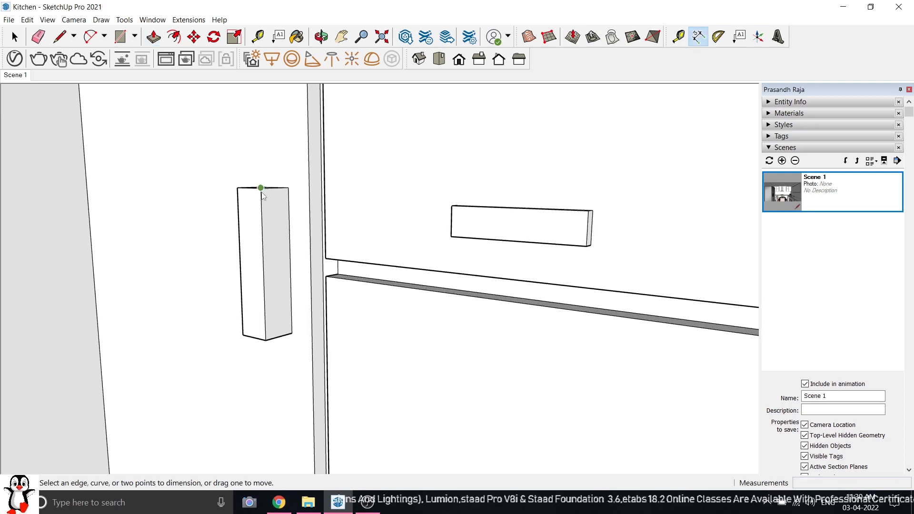
left_click(261, 188)
left_click(288, 187)
scroll(281, 157, "up", 3)
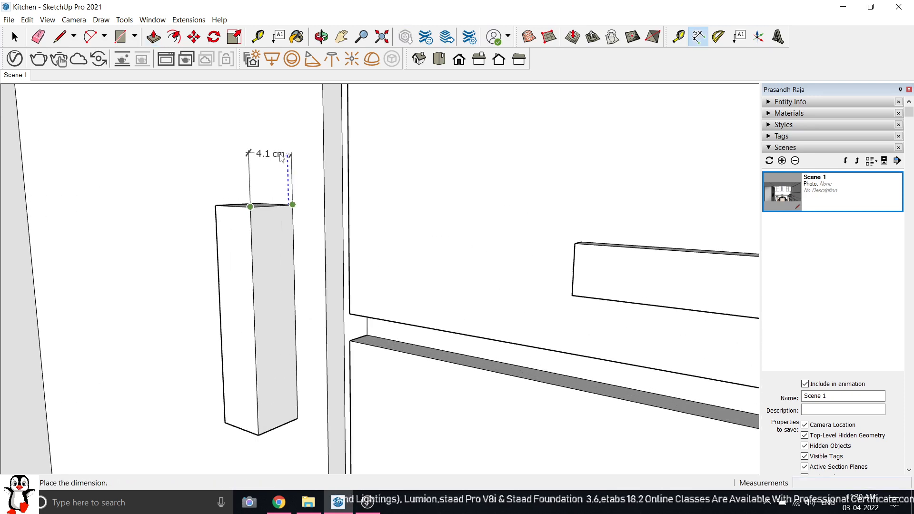
scroll(281, 158, "down", 3)
key("Escape")
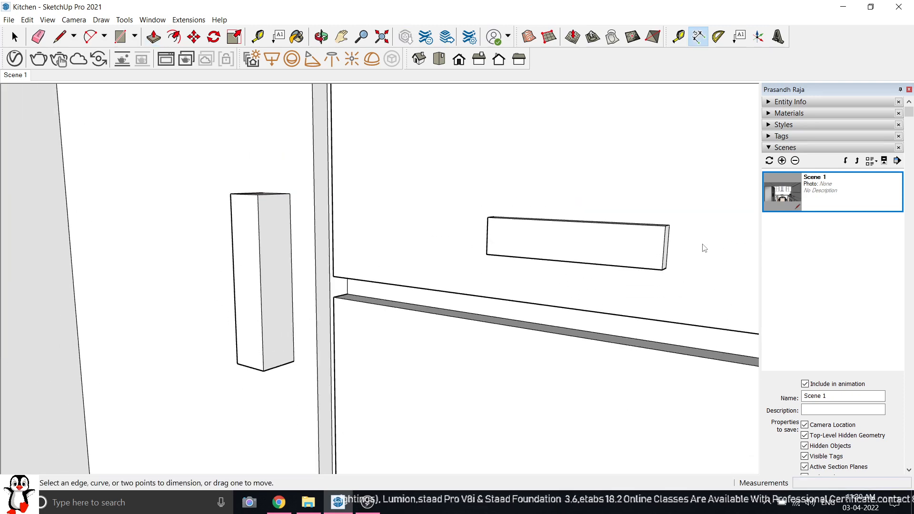
scroll(659, 279, "up", 4)
left_click(655, 276)
left_click(663, 272)
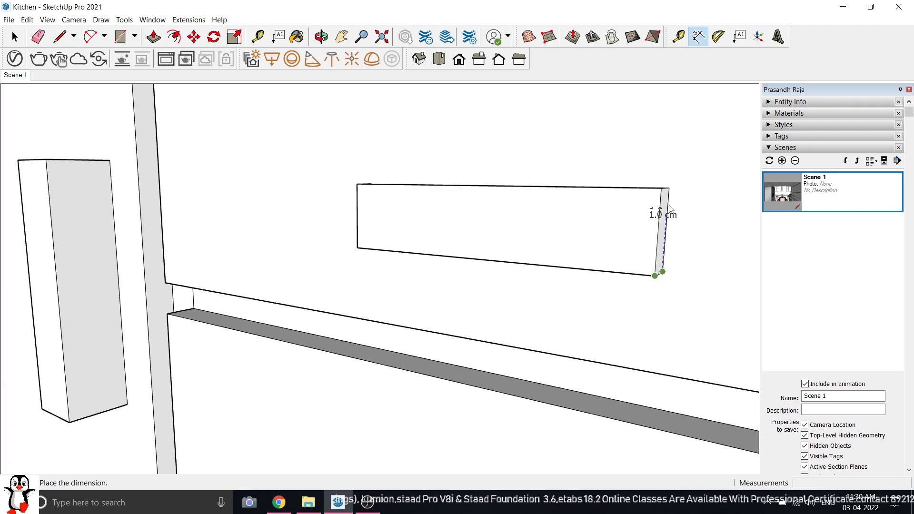
key("Escape")
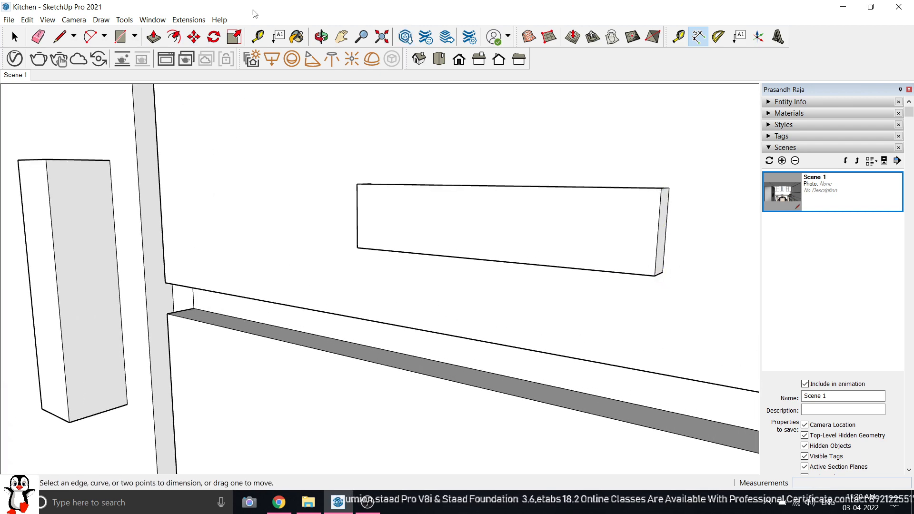
Pull the front face of the horizontal handle out by another 3 cm.
key("p")
left_click(538, 234)
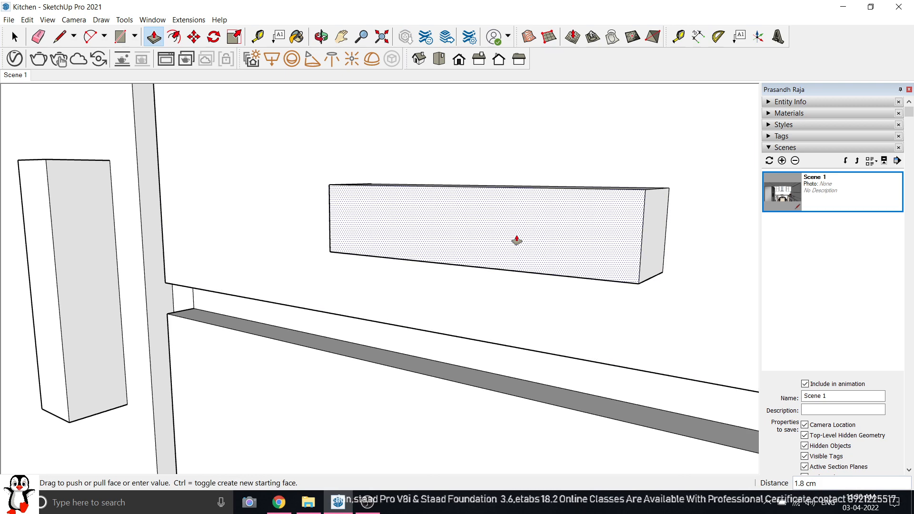
type("3")
key("Return")
Select all faces and edges of the horizontal handle box and make them a group.
left_click(14, 37)
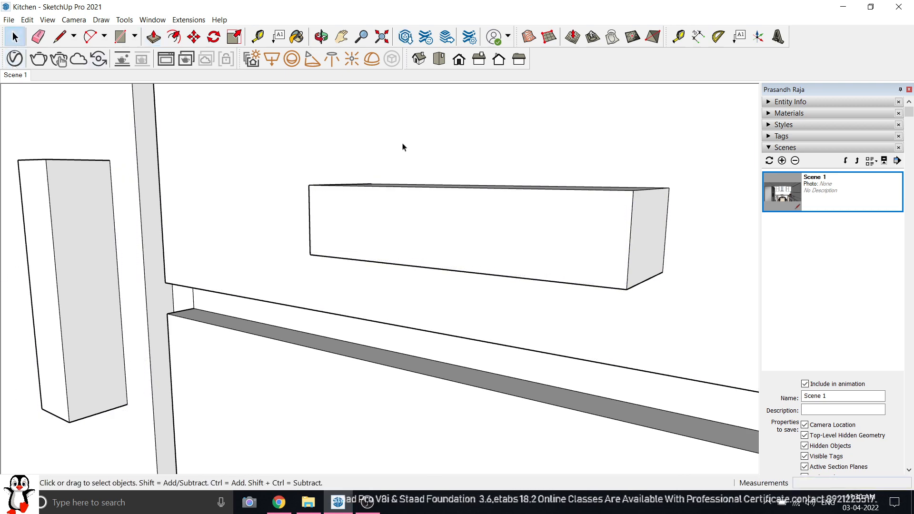
left_click(644, 233)
left_click(553, 224, "shift")
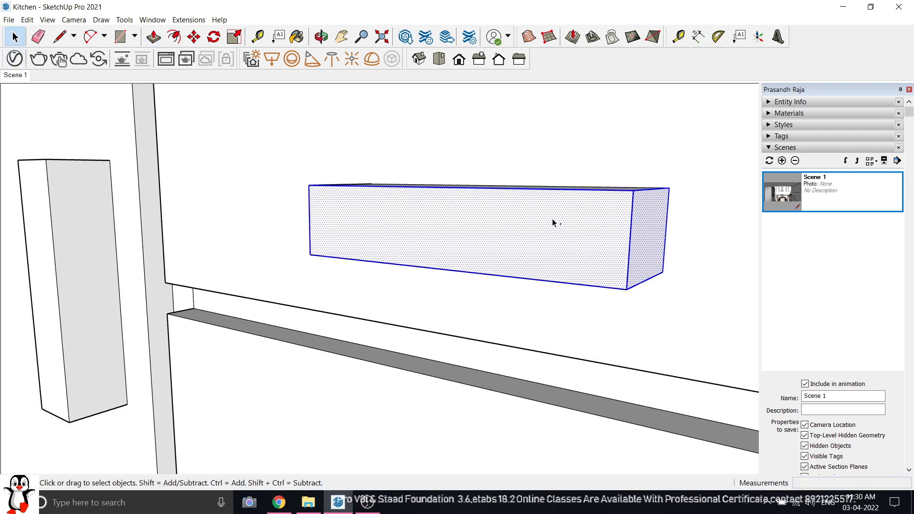
middle_click_drag(553, 224, 514, 195)
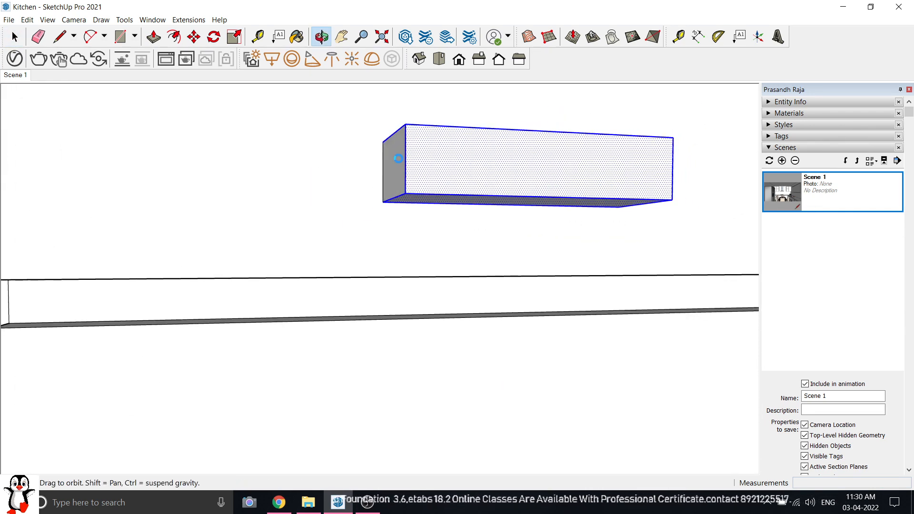
middle_click_drag(398, 159, 399, 163)
middle_click_drag(520, 163, 458, 179)
right_click(458, 179)
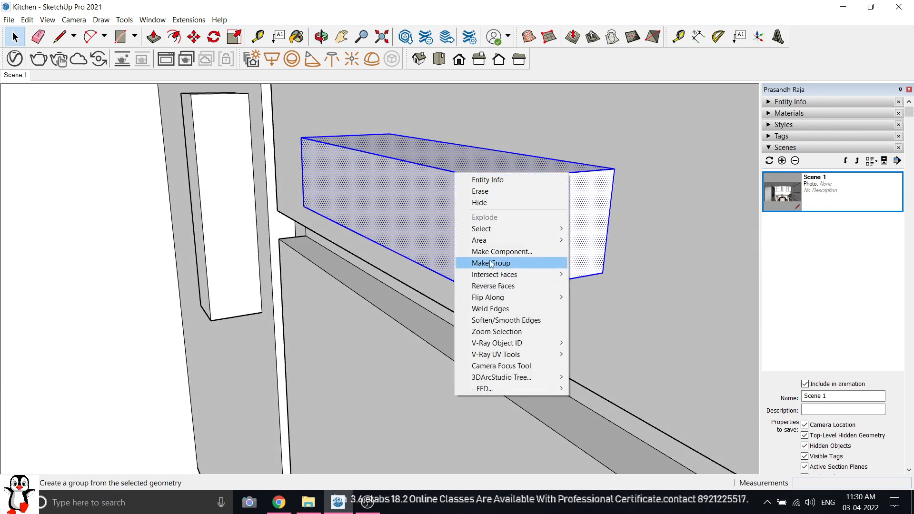
left_click(492, 261)
Copy the horizontal handle group about 11.7 cm down onto the small lower door.
key("m")
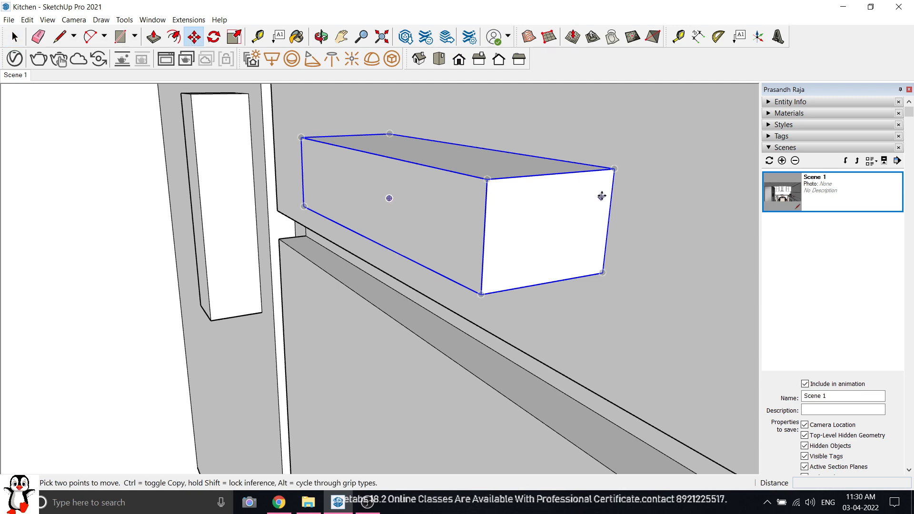
left_click(613, 170)
key("ctrl")
scroll(613, 185, "down", 1)
scroll(613, 185, "down", 1)
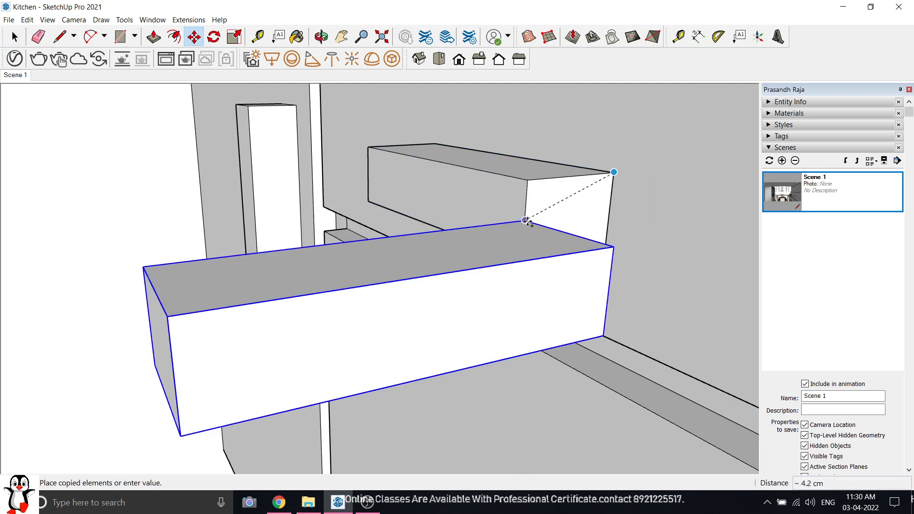
scroll(485, 279, "down", 2)
middle_click_drag(486, 279, 672, 271)
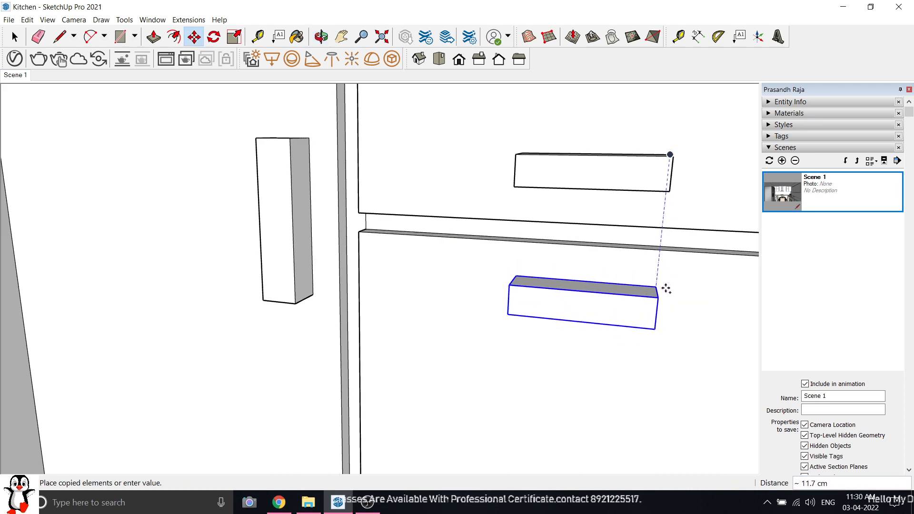
left_click(665, 287)
scroll(665, 287, "down", 2)
middle_click_drag(666, 287, 582, 236)
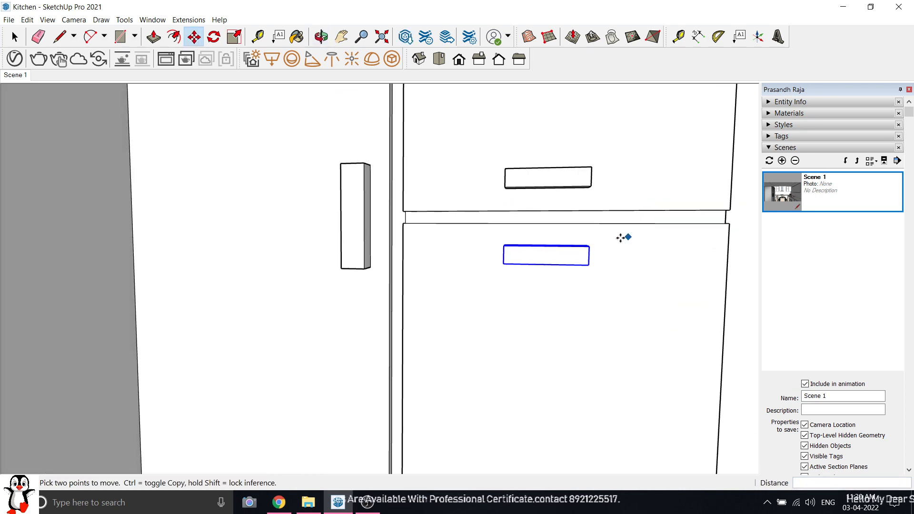
Select all geometry of the vertical handle on the tall door and make it a group.
key("space")
middle_click_drag(366, 235, 359, 132)
left_click(352, 212)
middle_click_drag(317, 178, 314, 200)
scroll(324, 245, "up", 3)
scroll(312, 252, "down", 3)
middle_click_drag(312, 252, 308, 195)
right_click(308, 192)
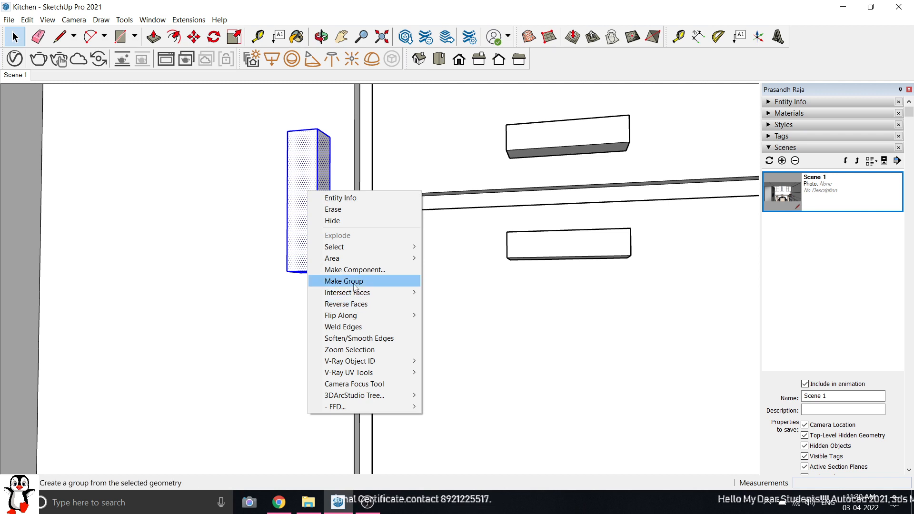
left_click(354, 284)
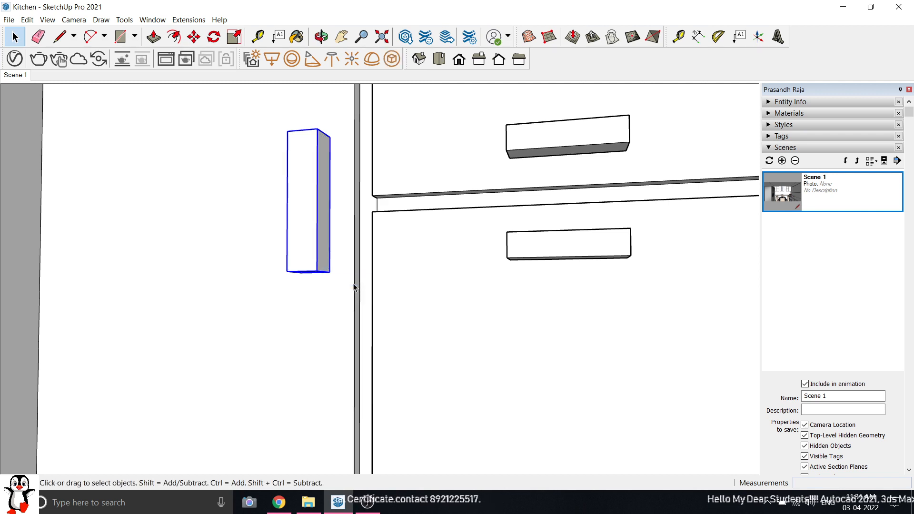
Copy all three handle groups 250 cm across from the left wall cabinet's bottom corner to the right wall cabinet's outer bottom corner.
left_click(608, 145, "ctrl")
left_click(590, 240, "ctrl")
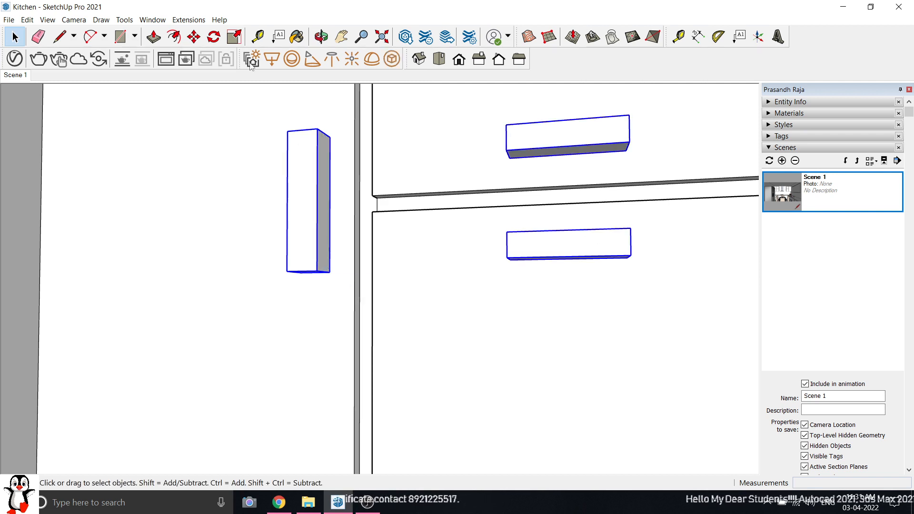
left_click(197, 41)
scroll(197, 188, "down", 4)
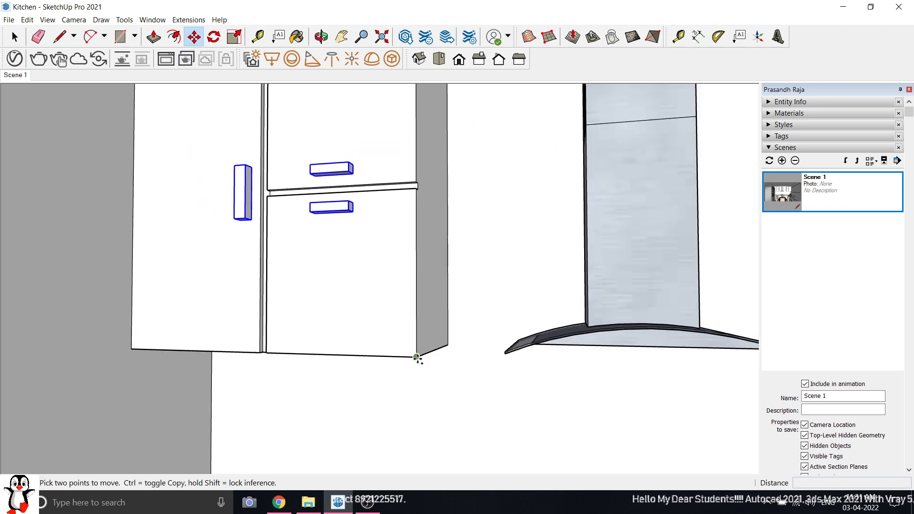
left_click(417, 357)
key("ctrl")
scroll(342, 329, "down", 4)
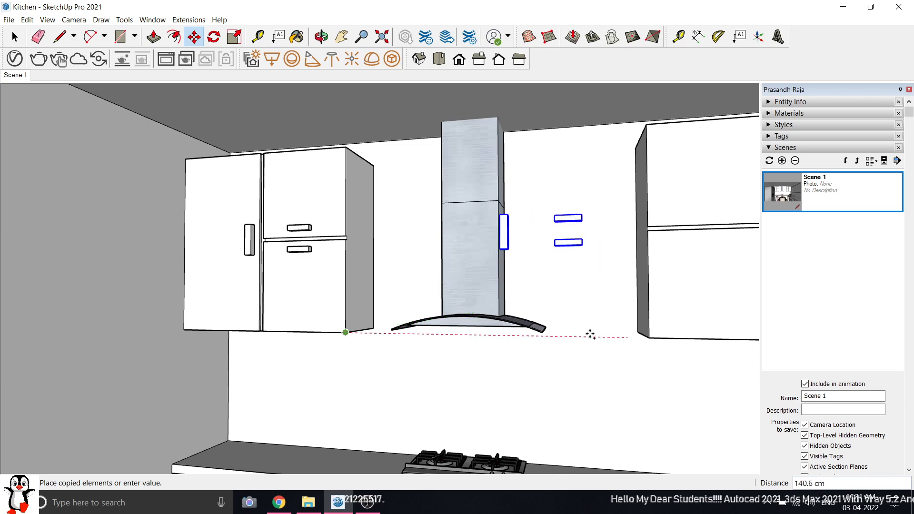
scroll(733, 339, "down", 2)
scroll(724, 337, "up", 2)
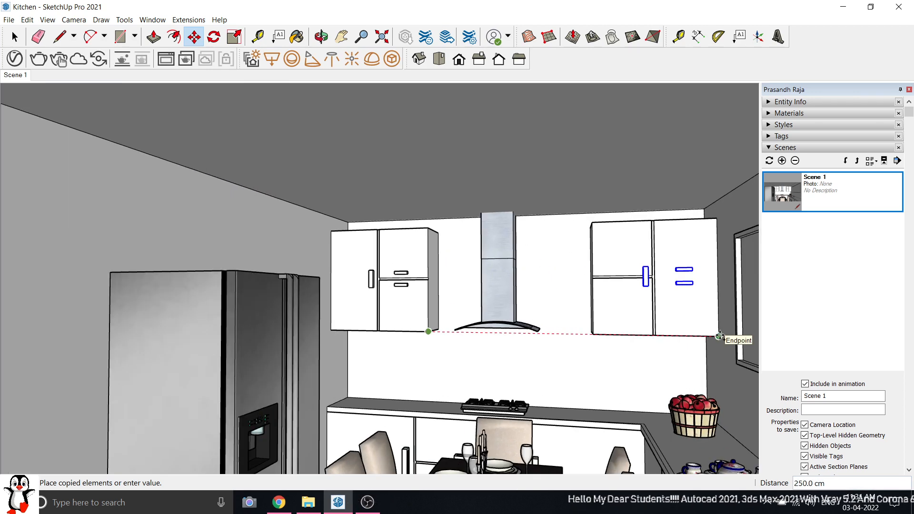
left_click(719, 336)
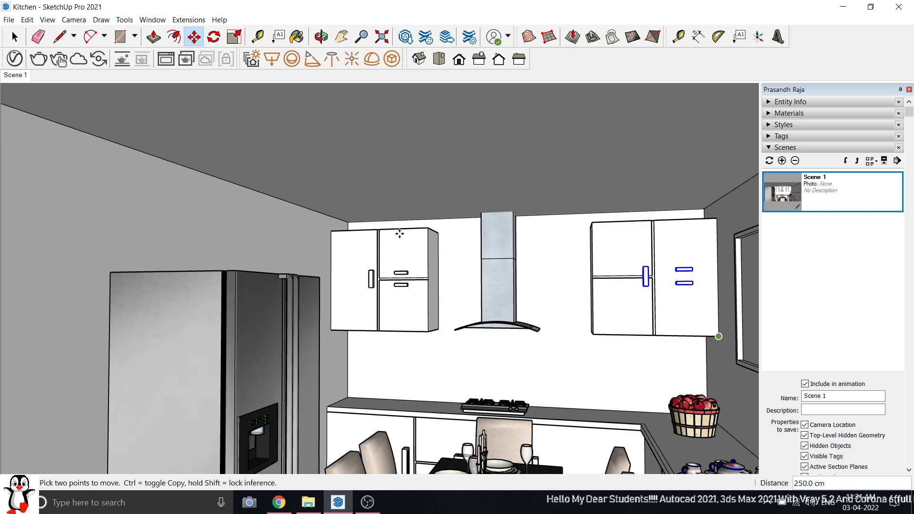
key("space")
scroll(704, 262, "up", 3)
scroll(690, 271, "up", 1)
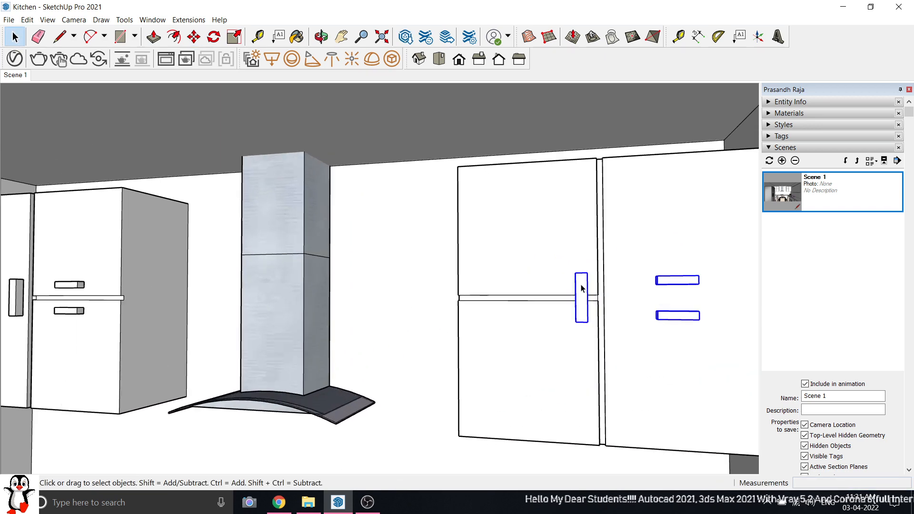
Move the vertical handle group about 15 cm along the red axis onto the right wall cabinet's tall door.
left_click(582, 289)
left_click(194, 37)
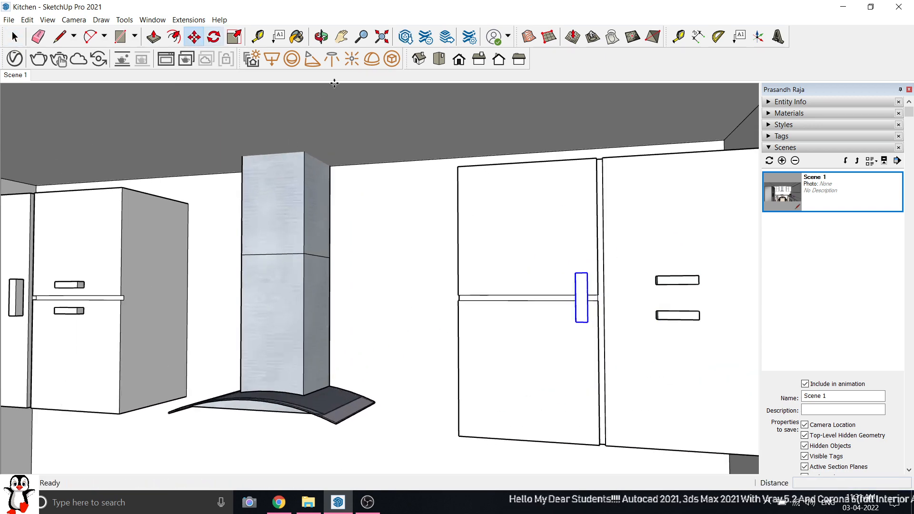
left_click(587, 322)
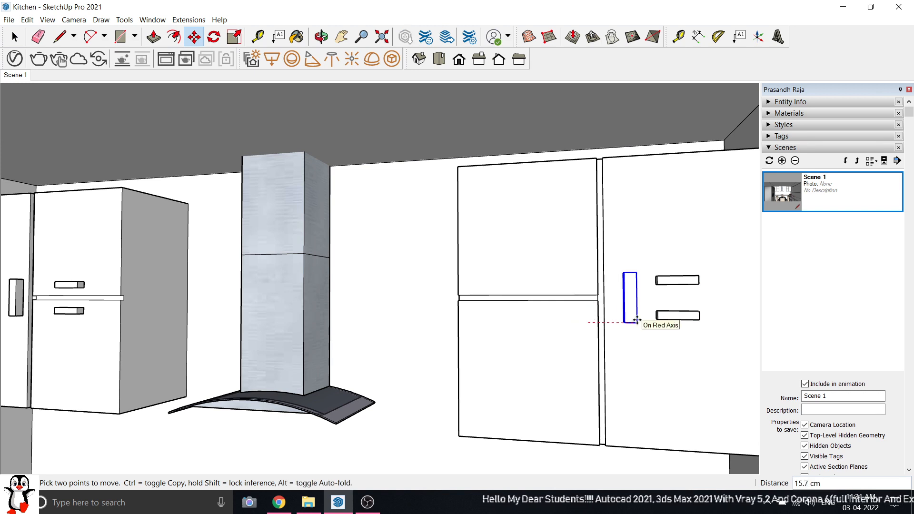
left_click(634, 322)
key("space")
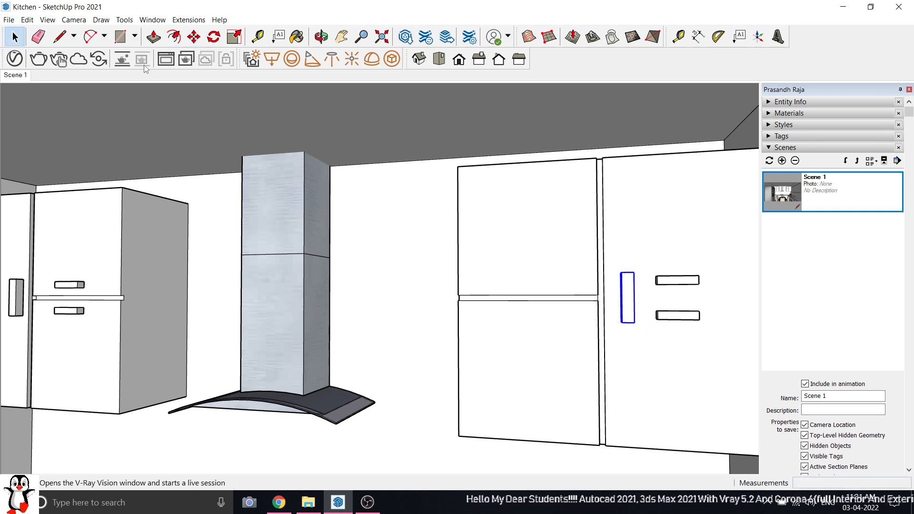
Move the two horizontal handle groups together about 49.2 cm along the red axis onto the right wall cabinet's two small doors.
left_click(677, 281)
left_click(681, 320, "ctrl")
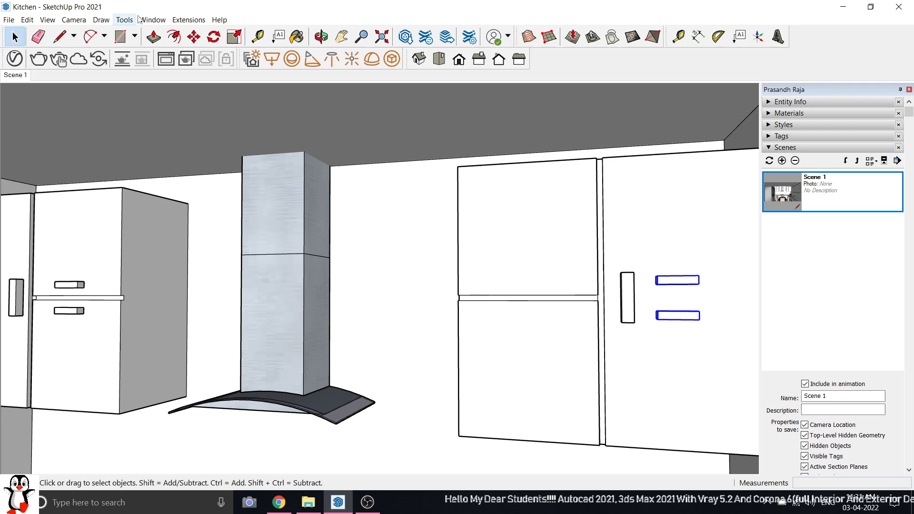
left_click(194, 37)
left_click(696, 275)
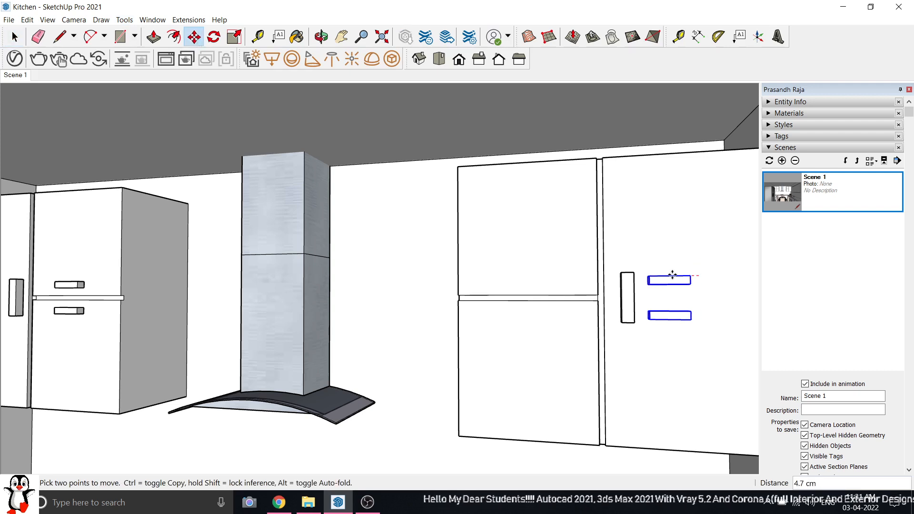
left_click(544, 273)
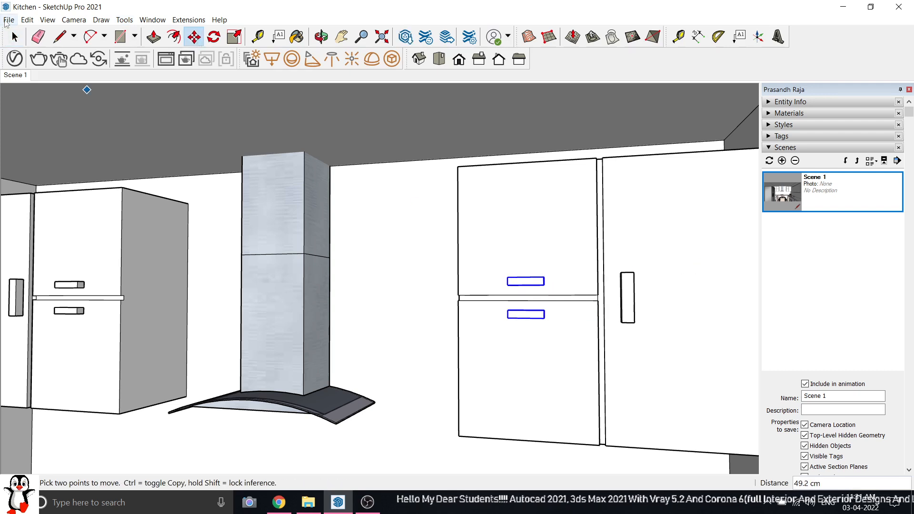
left_click(14, 37)
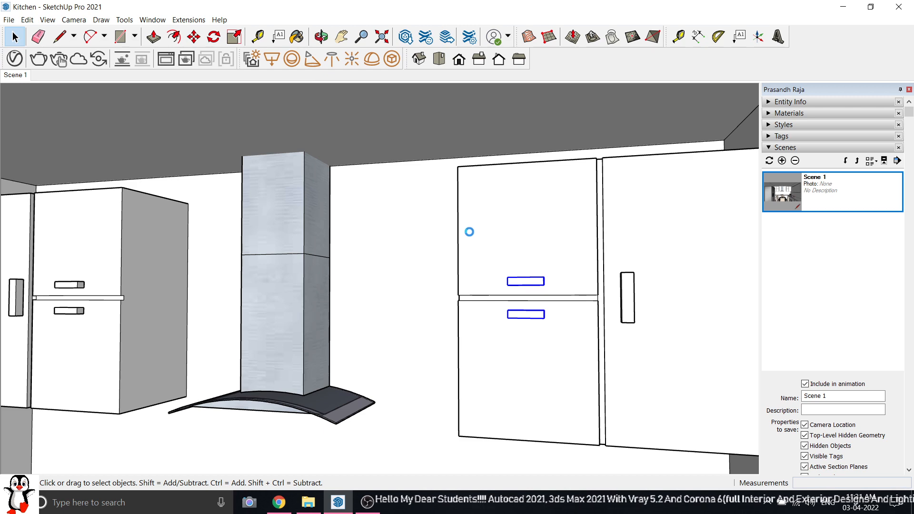
Restore the kitchen's interior camera view saved as Scene 1.
scroll(477, 243, "down", 10)
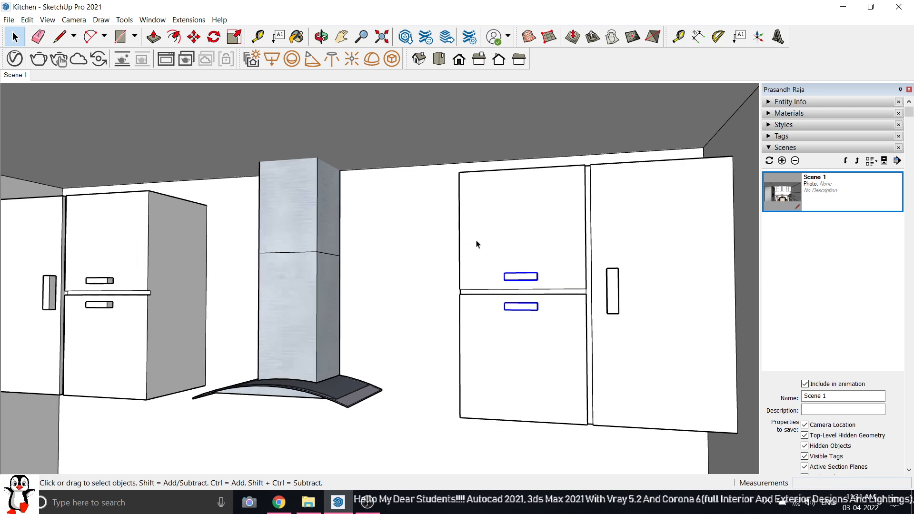
scroll(417, 225, "down", 4)
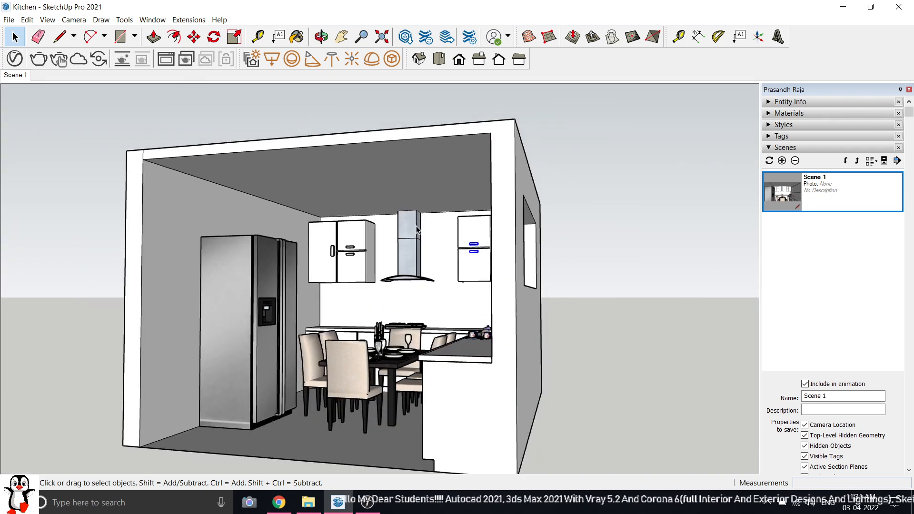
middle_click_drag(417, 224, 509, 240)
double_click(777, 190)
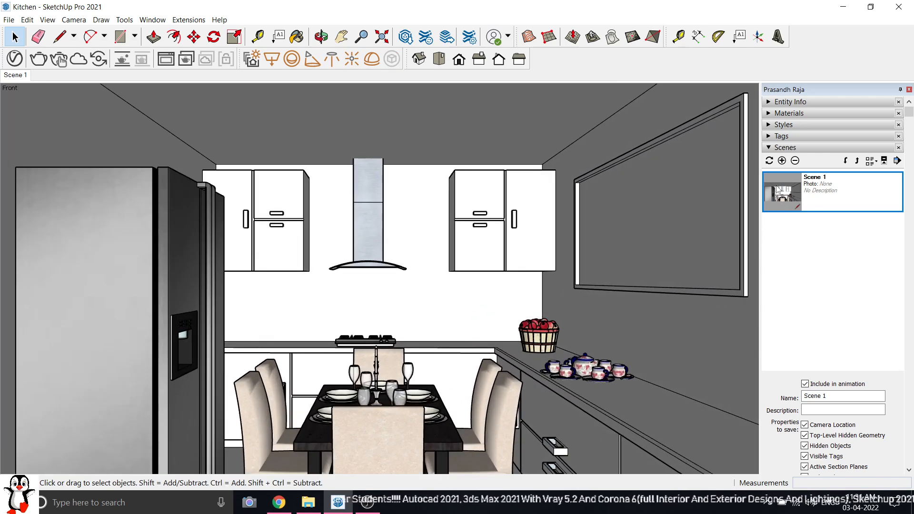
Paint the side wall with the window using Color M05 from the Colors material collection.
left_click(772, 150)
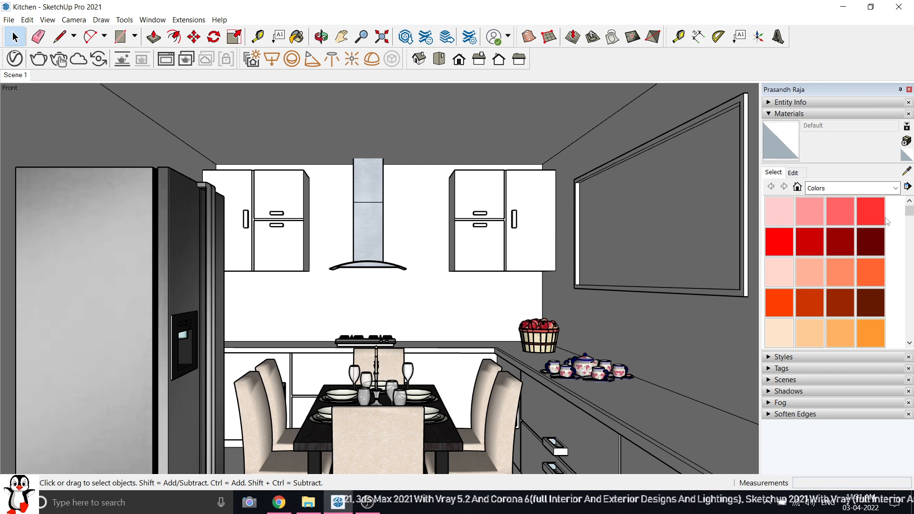
left_click(793, 173)
left_click(772, 172)
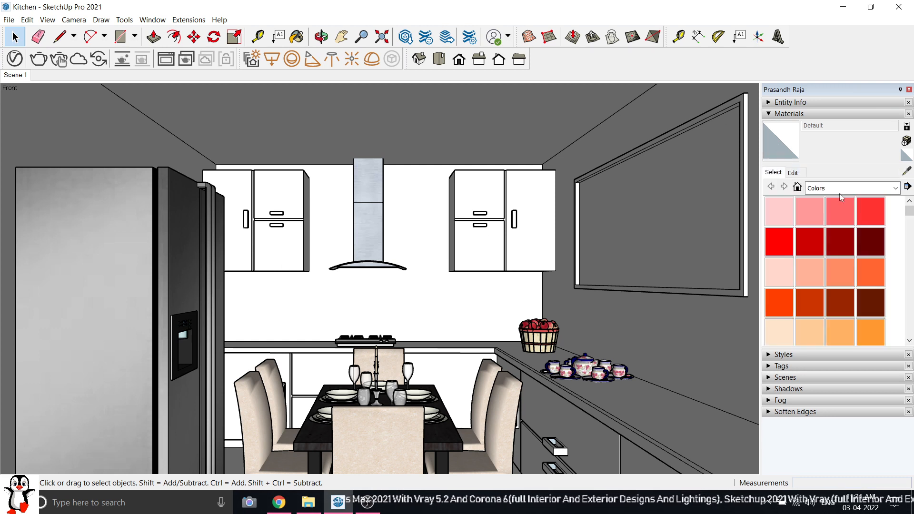
left_click(841, 188)
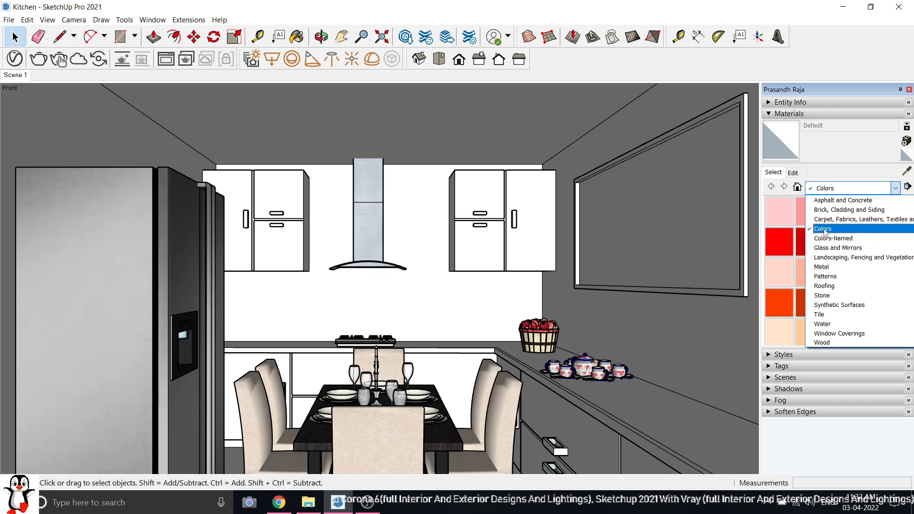
left_click(895, 188)
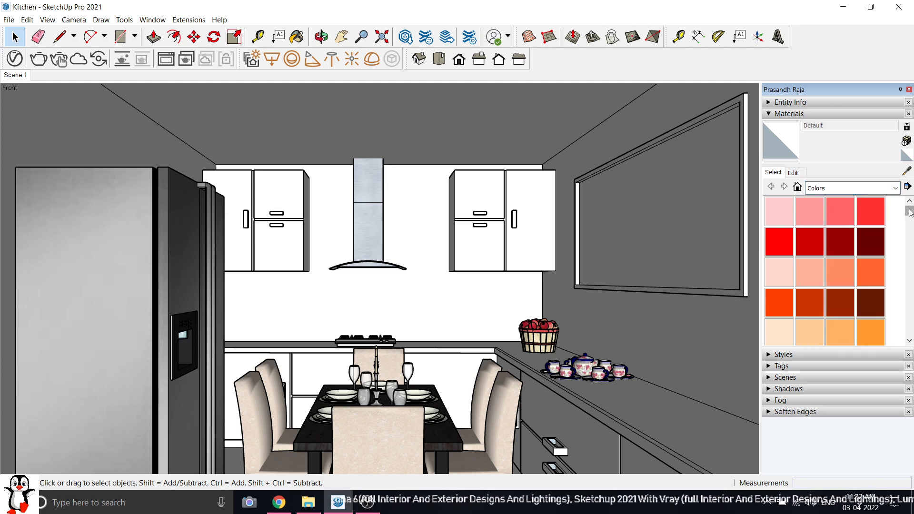
left_click_drag(910, 212, 910, 316)
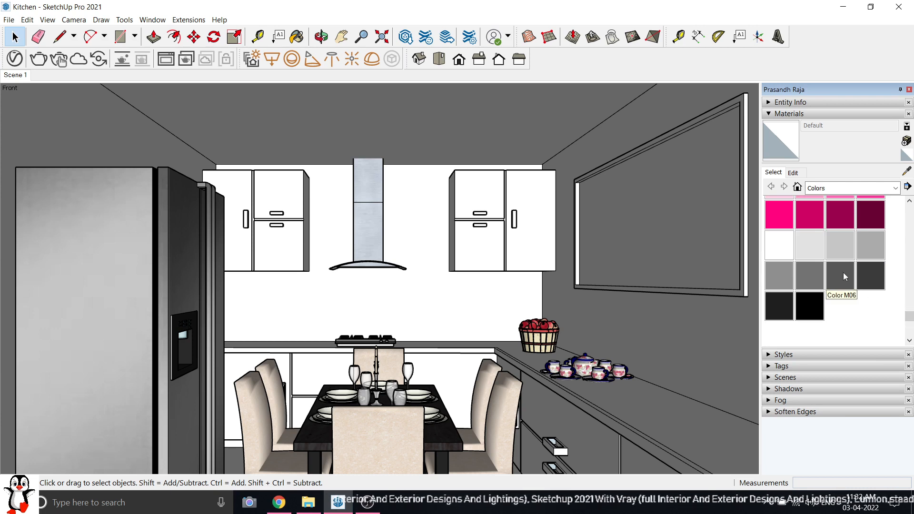
left_click(817, 272)
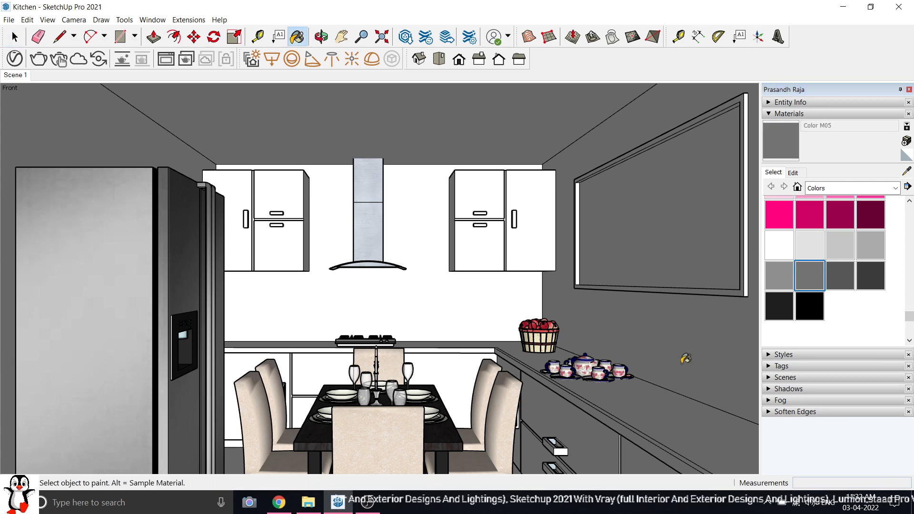
left_click(689, 295)
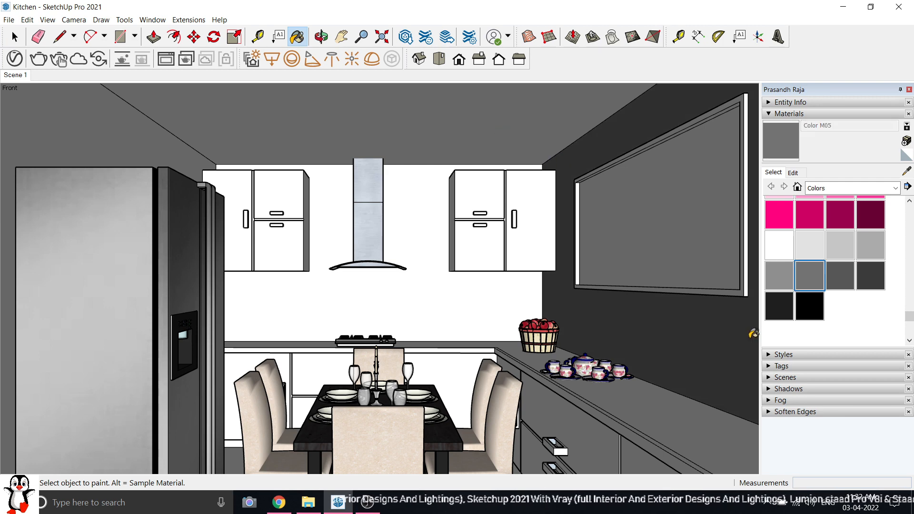
Paint the back wall, the ceiling and the wall behind the refrigerator with Color M05.
mouse_move(705, 332)
middle_mouse_down()
mouse_move(711, 324)
mouse_move(634, 322)
mouse_move(667, 325)
middle_mouse_up()
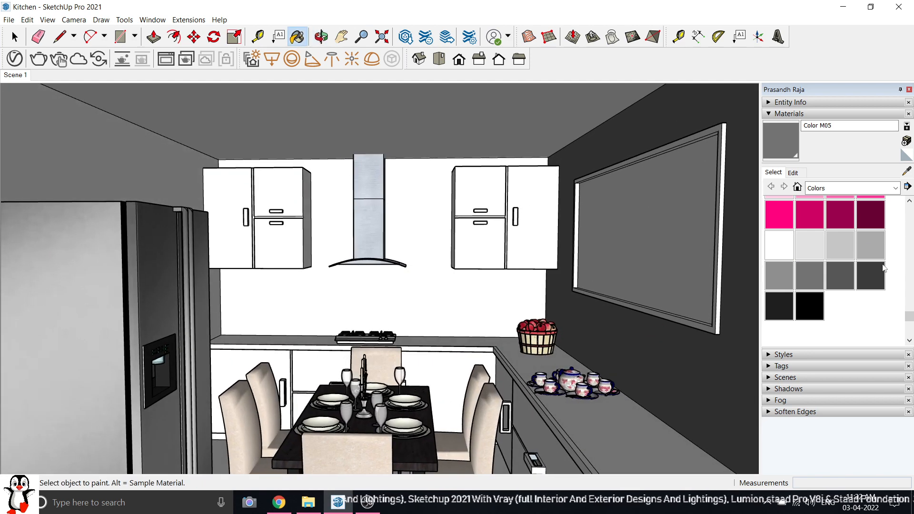
left_click(815, 278)
left_click(702, 356)
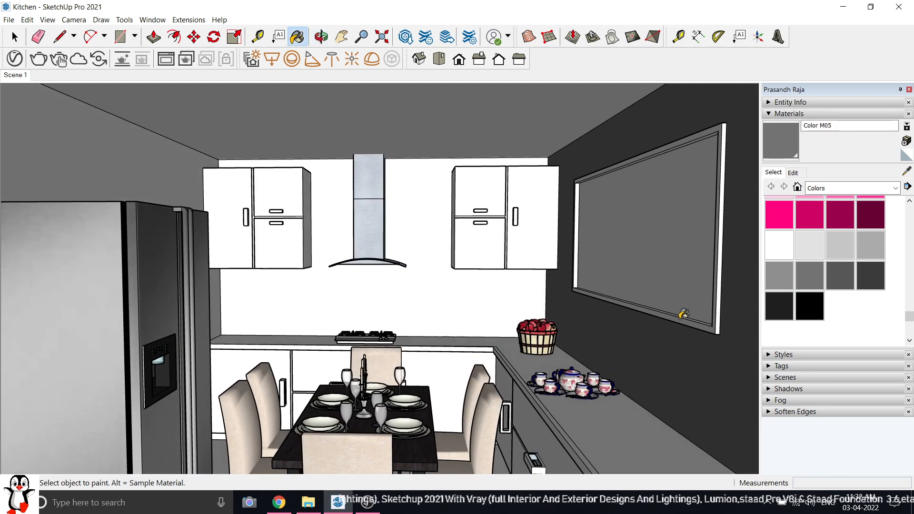
mouse_move(683, 314)
middle_mouse_down()
mouse_move(748, 327)
mouse_move(637, 308)
middle_mouse_up()
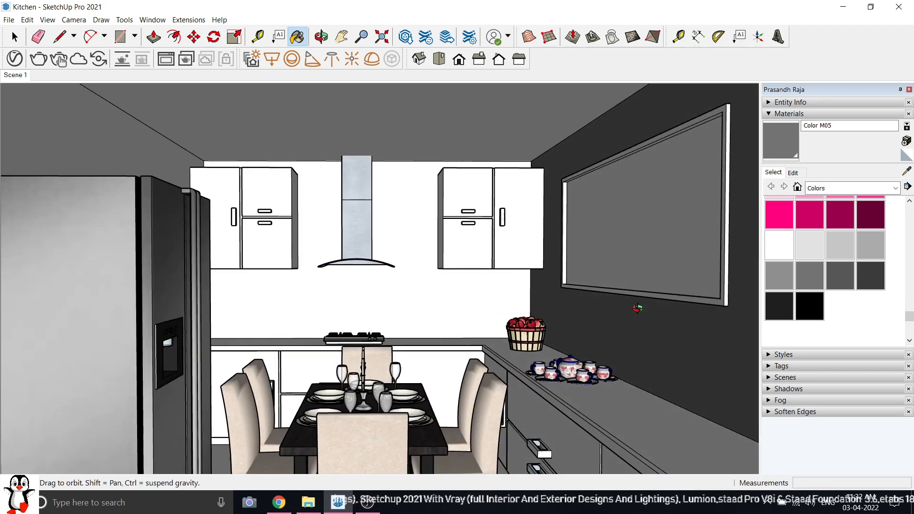
left_click(403, 256)
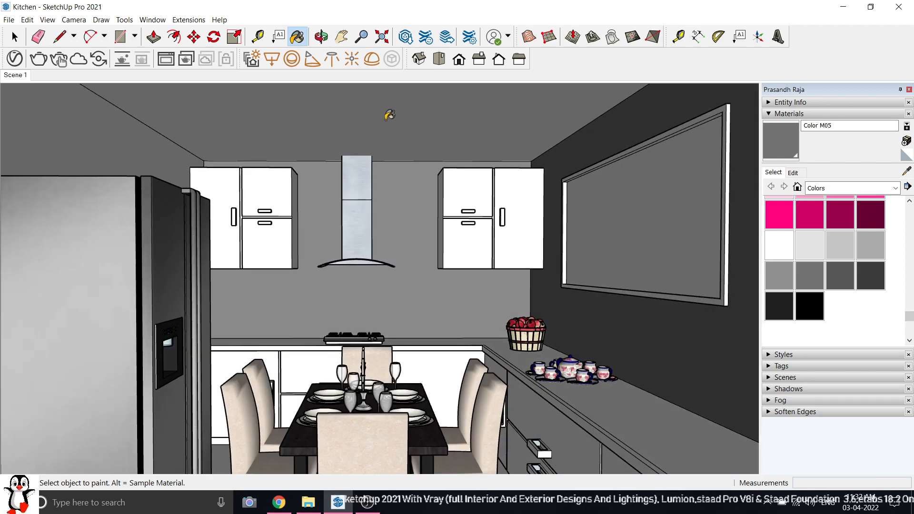
left_click(262, 144)
left_click(76, 155)
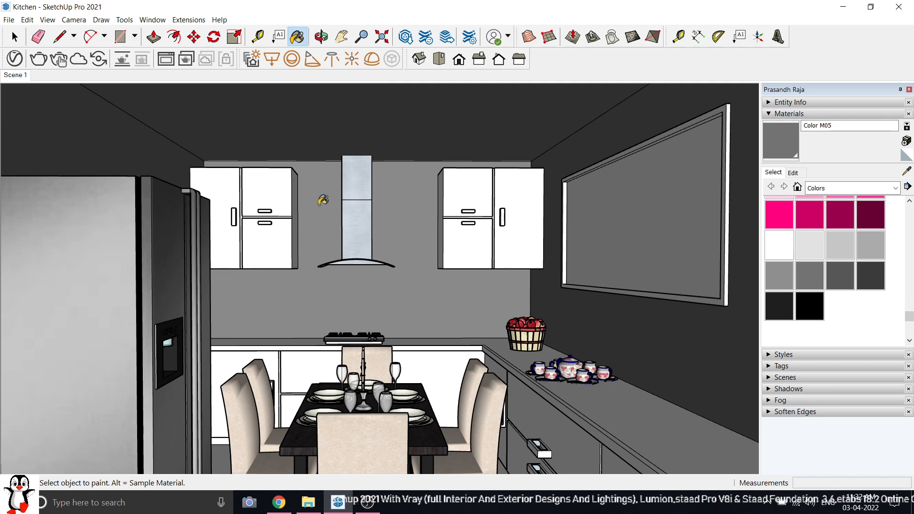
Edit the Color M05 material, raising its brightness on the color wheel picker to a light grey.
scroll(323, 200, "down", 5)
middle_click_drag(323, 200, 106, 184)
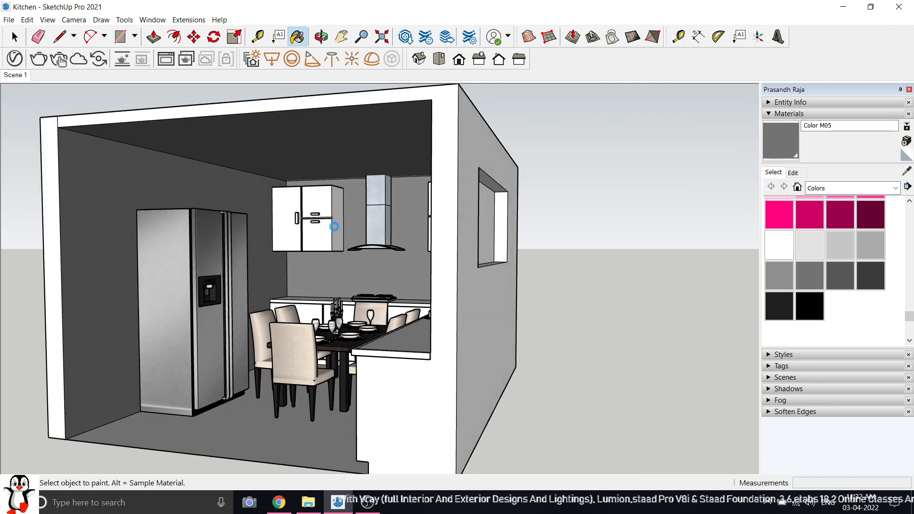
middle_click_drag(251, 237, 293, 243)
left_click(793, 172)
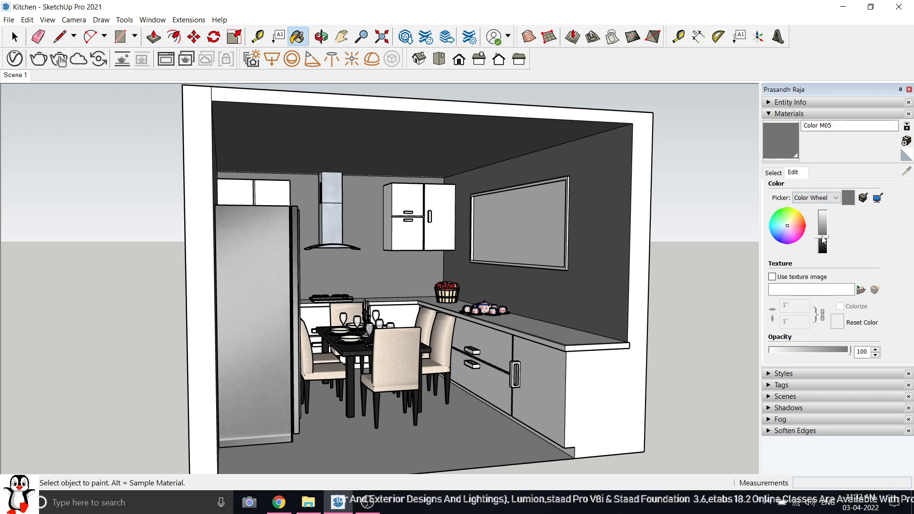
left_click_drag(822, 237, 821, 225)
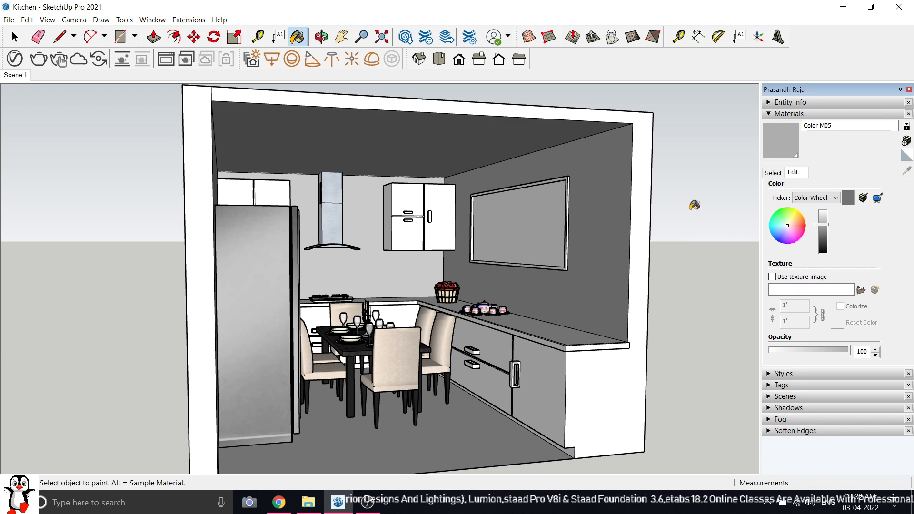
scroll(694, 204, "up", 5)
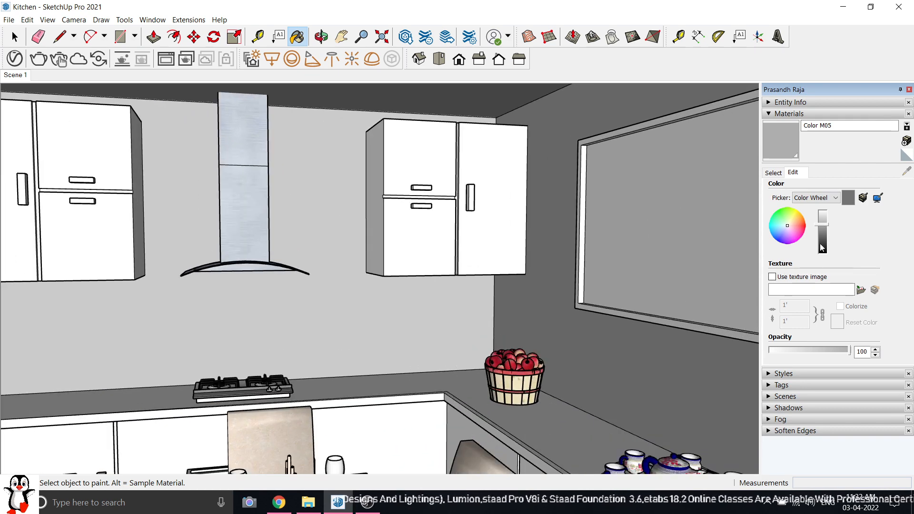
left_click_drag(820, 224, 822, 223)
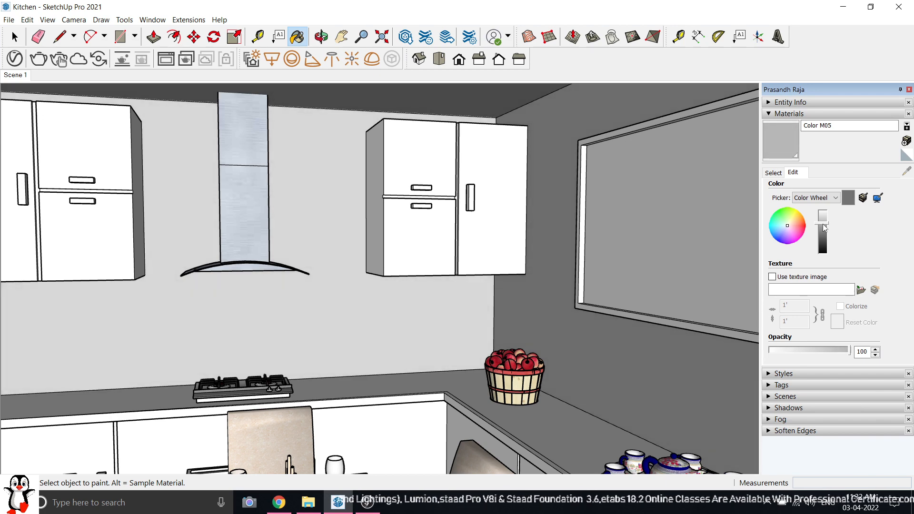
scroll(459, 246, "down", 6)
middle_click_drag(545, 255, 547, 249)
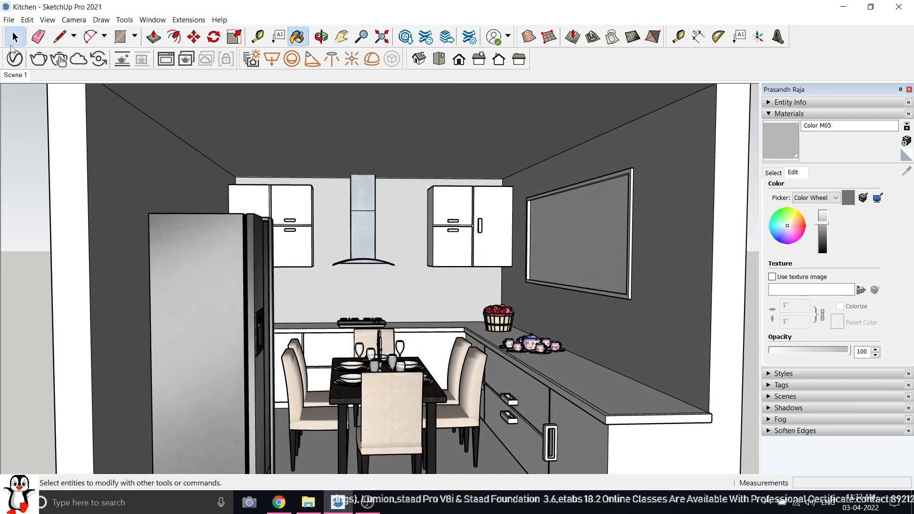
Paint the left wall cabinet's tall door with Wood Cherry Original from the Wood material collection.
left_click(14, 36)
scroll(302, 196, "up", 5)
scroll(239, 220, "up", 1)
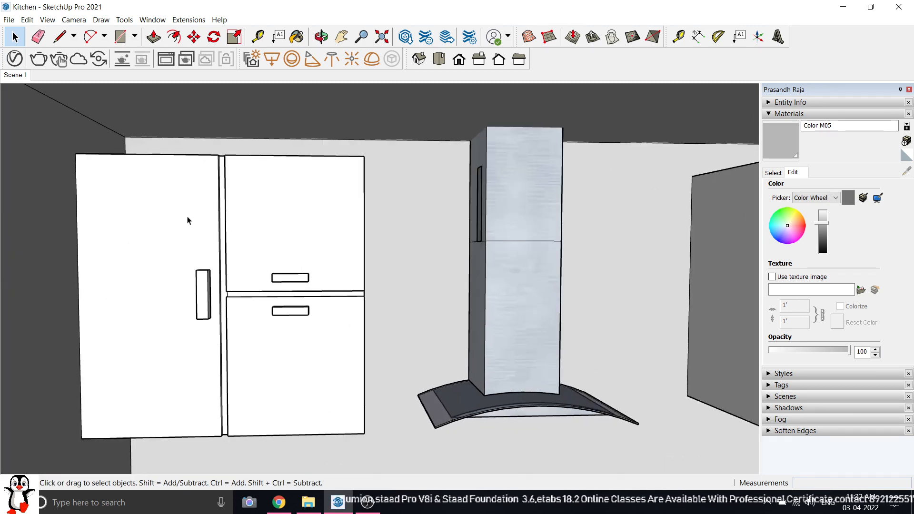
left_click(773, 173)
scroll(859, 263, "up", 3)
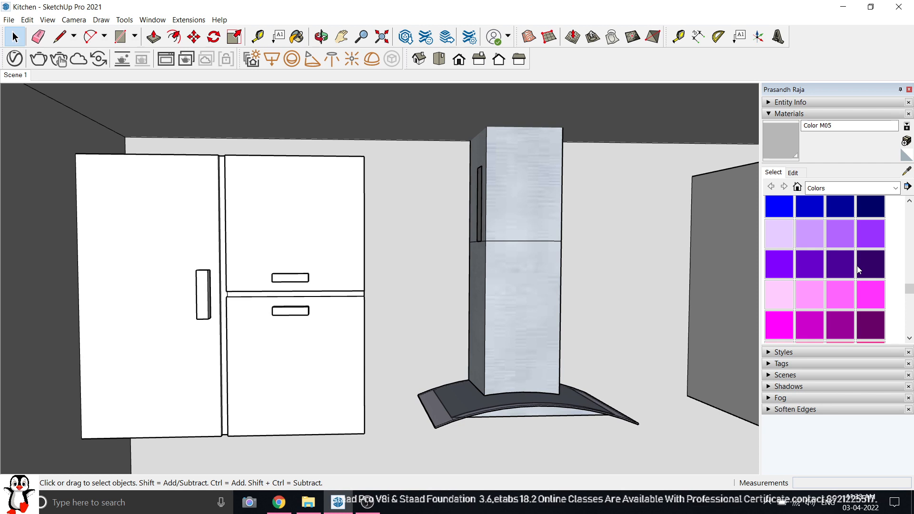
scroll(847, 306, "up", 3)
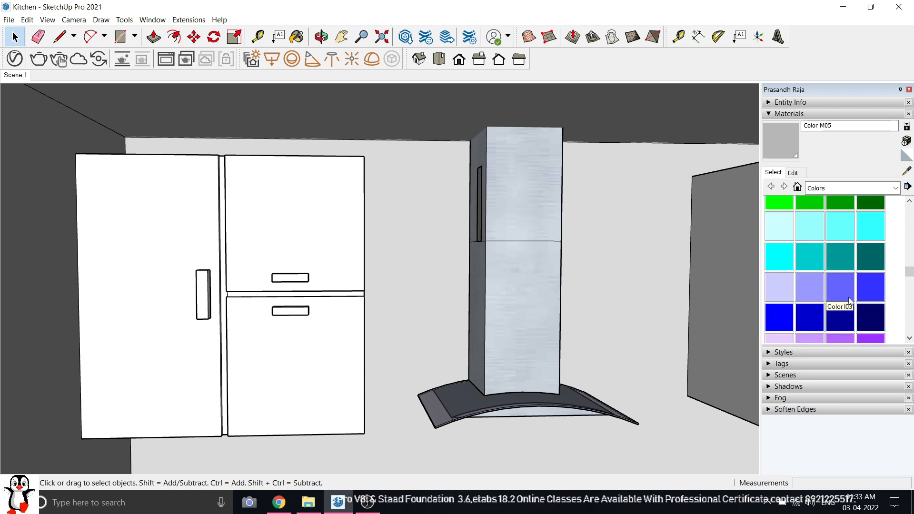
left_click(820, 189)
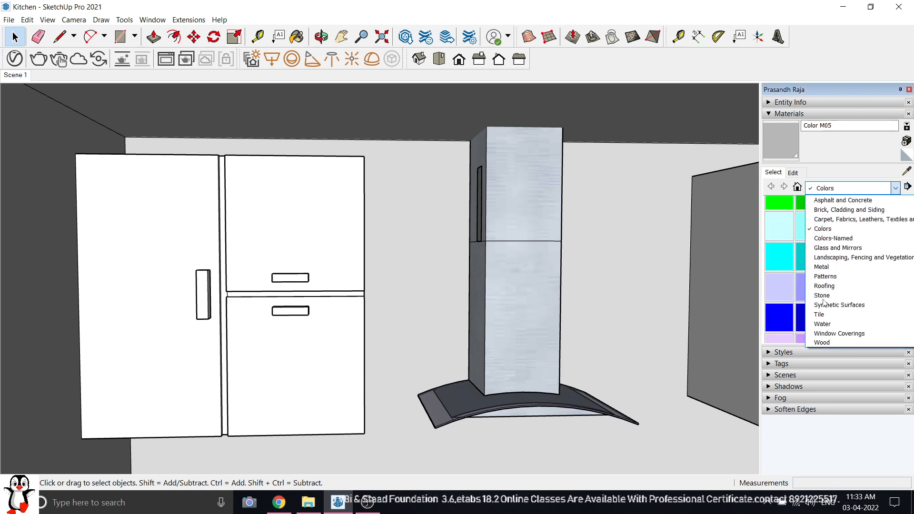
left_click(832, 343)
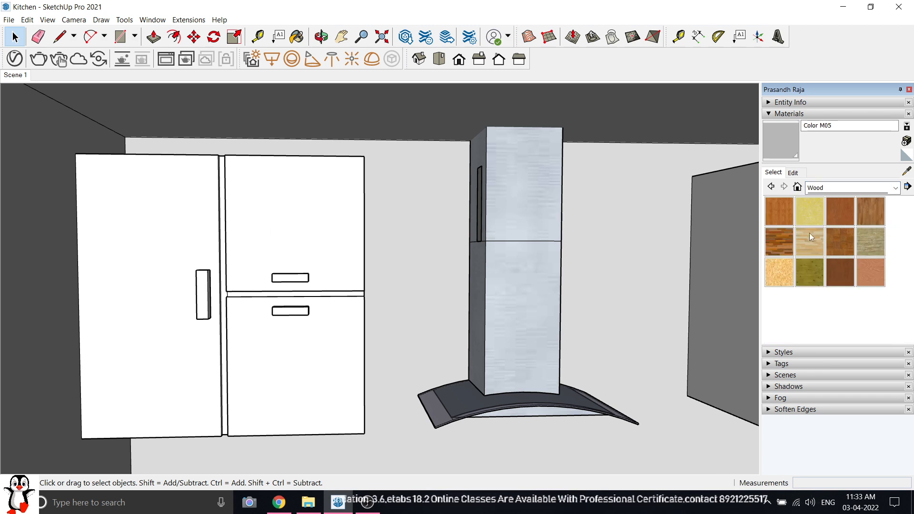
left_click(840, 211)
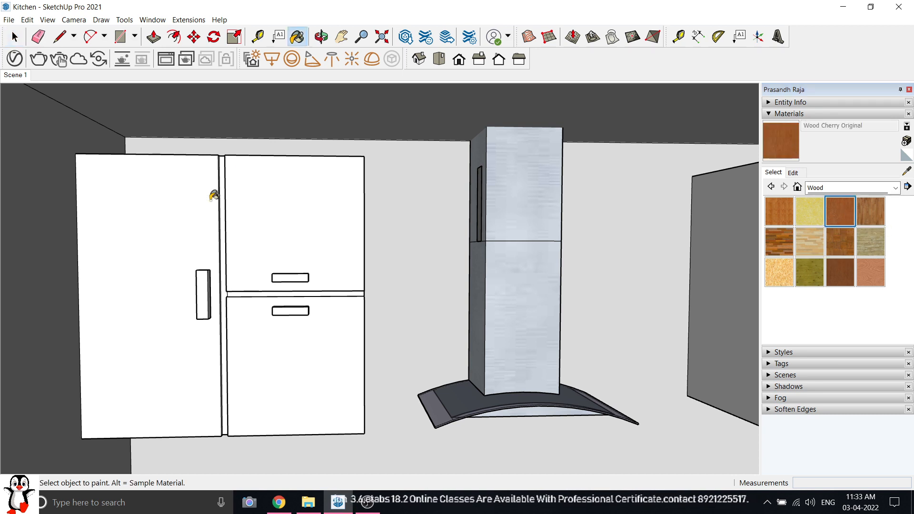
left_click(209, 218)
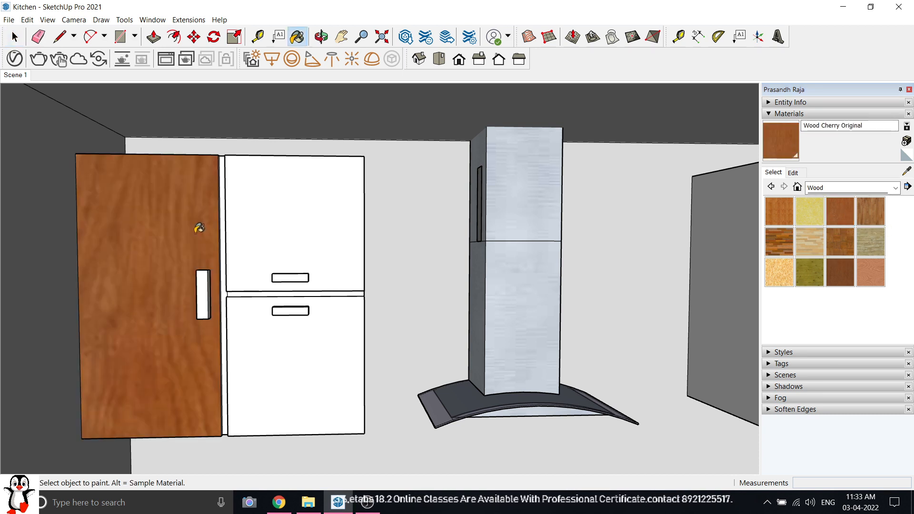
Paint the left wall cabinet's two small doors and all three doors of the right wall cabinet with Wood Cherry Original.
left_click(293, 223)
left_click(330, 353)
scroll(229, 310, "down", 2)
left_click(689, 249)
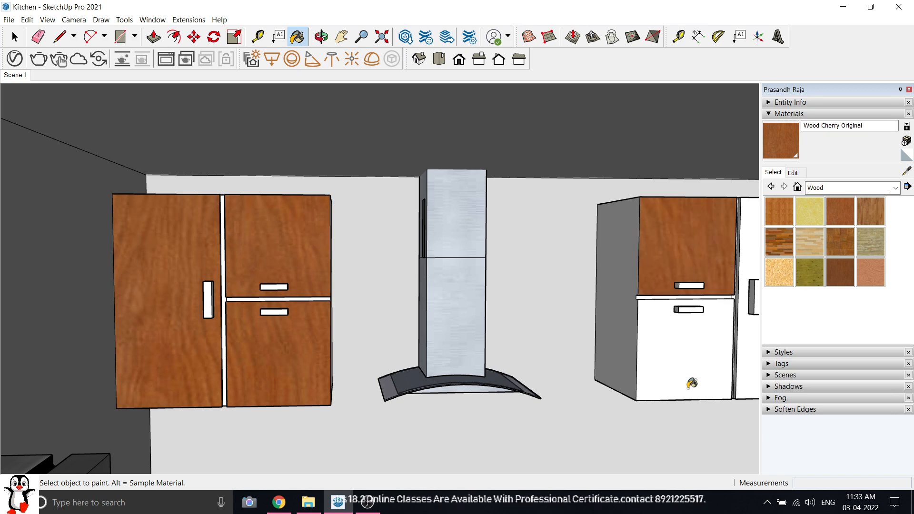
left_click(692, 383)
mouse_move(653, 359)
middle_mouse_down()
mouse_move(561, 322)
mouse_move(429, 327)
middle_mouse_up()
scroll(428, 327, "down", 2)
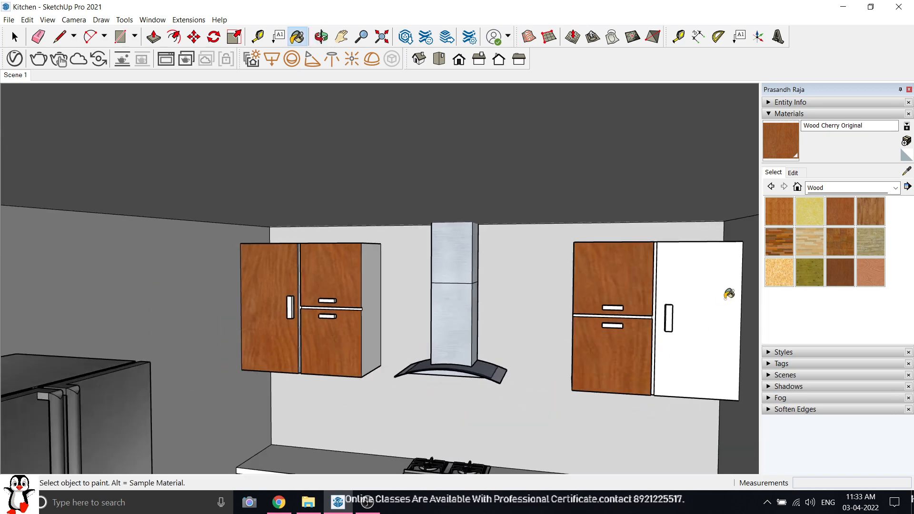
left_click(728, 293)
Set the Wood Cherry Original texture size to 50 cm.
left_click(792, 172)
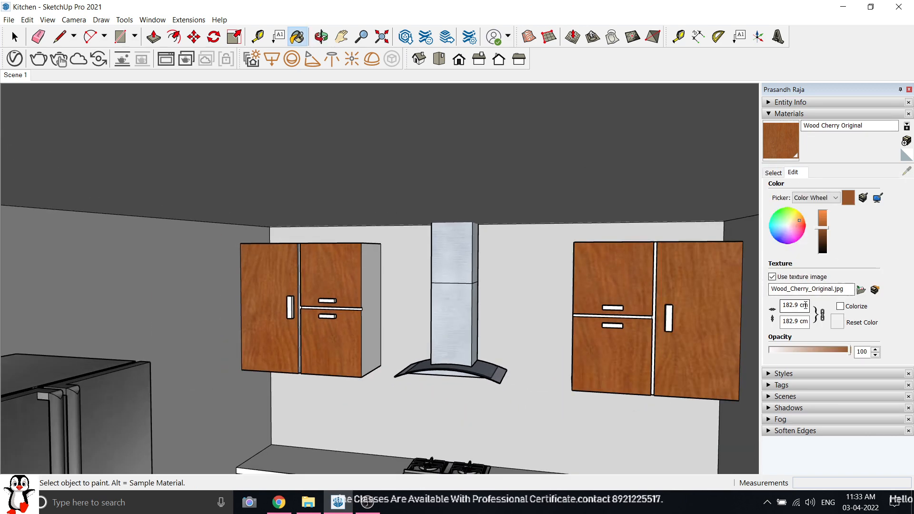
left_click_drag(804, 305, 783, 305)
type("50")
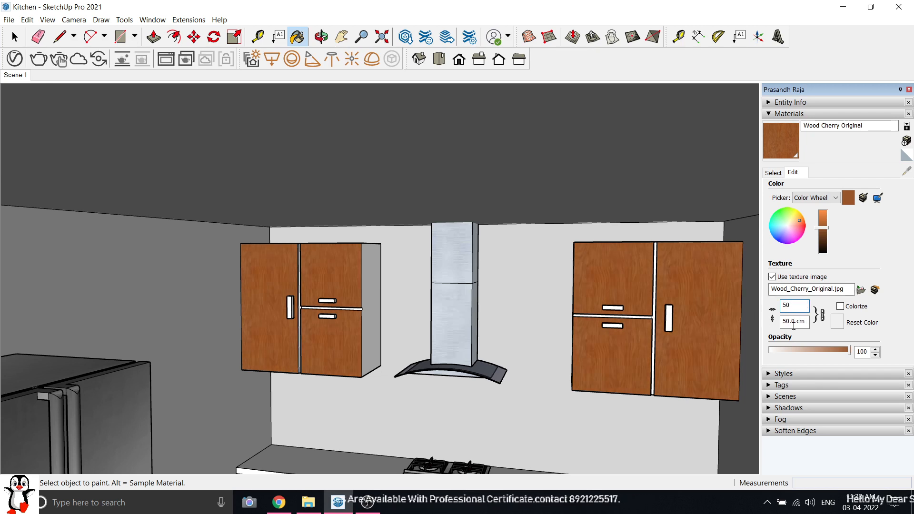
scroll(328, 288, "up", 5)
middle_click_drag(328, 289, 392, 289)
left_click(14, 38)
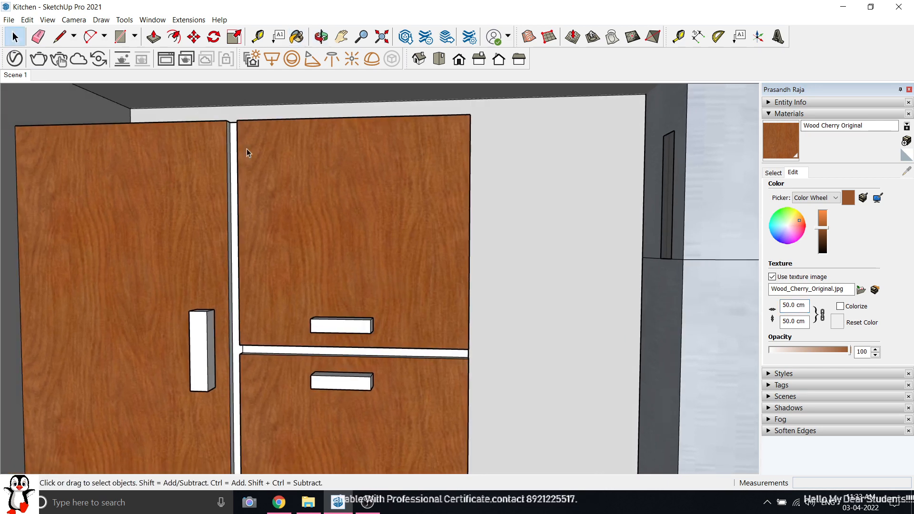
Examine the painted wall cabinets, the base cabinets and the countertop around the stove.
scroll(376, 226, "down", 4)
scroll(394, 241, "down", 6)
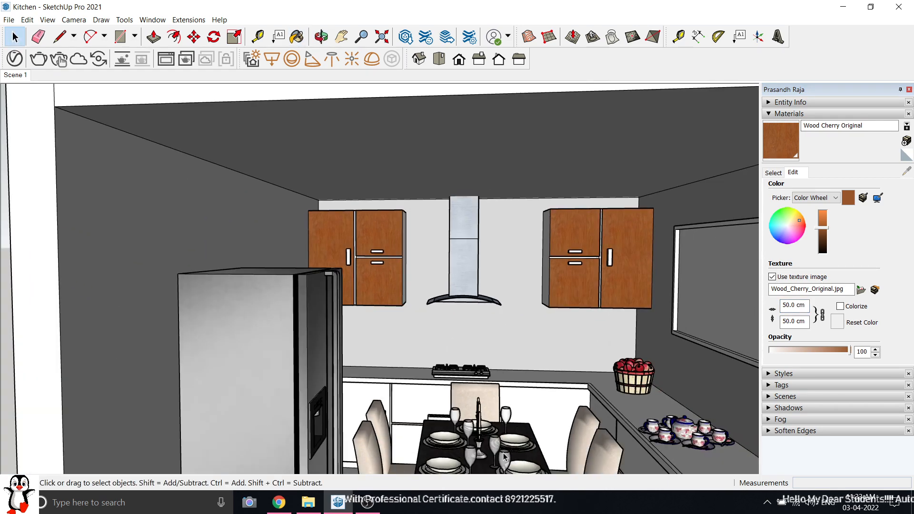
scroll(356, 388, "up", 2)
scroll(355, 388, "up", 3)
middle_click_drag(355, 388, 293, 317)
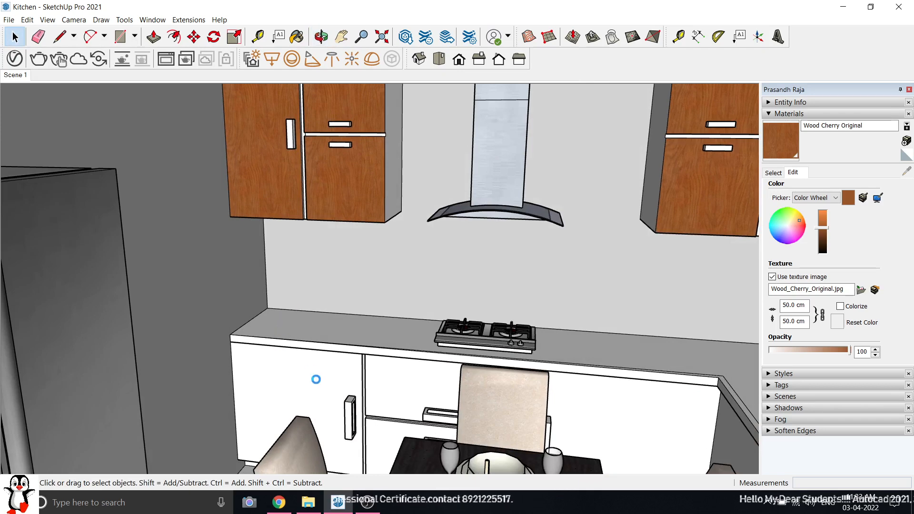
scroll(338, 328, "up", 5)
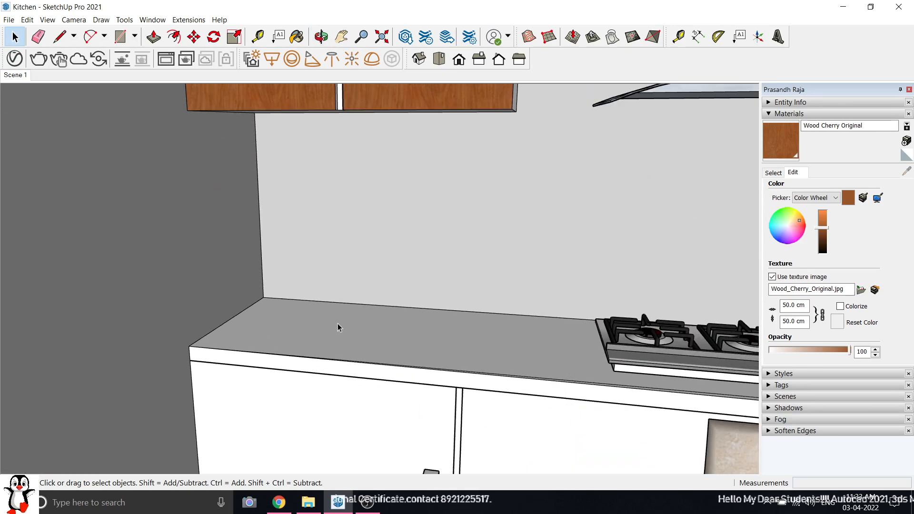
scroll(292, 336, "down", 6)
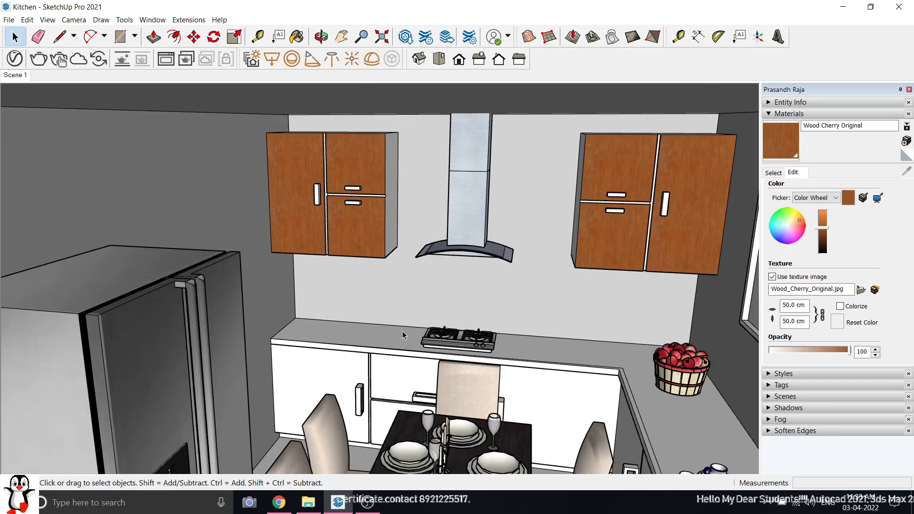
scroll(625, 375, "up", 1)
scroll(623, 374, "up", 3)
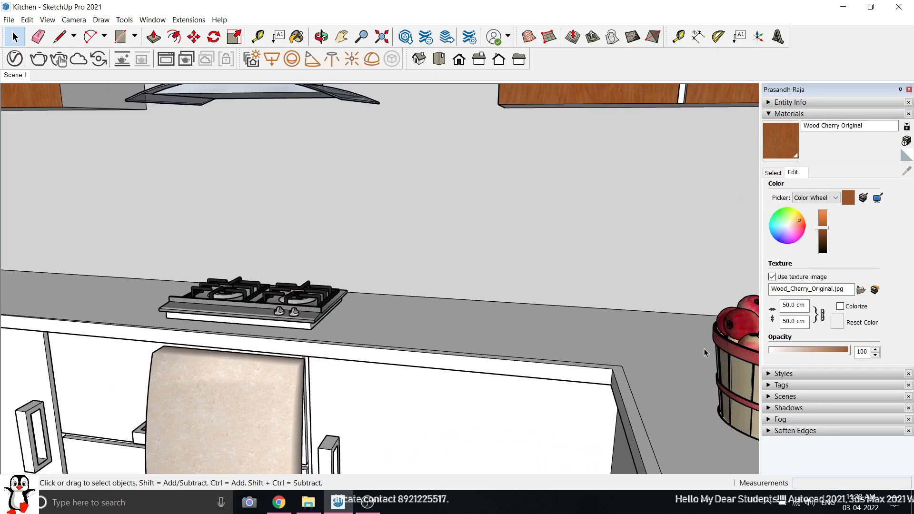
Paint the countertop's upper surface with White Square Tile from the Tile material collection.
left_click(783, 172)
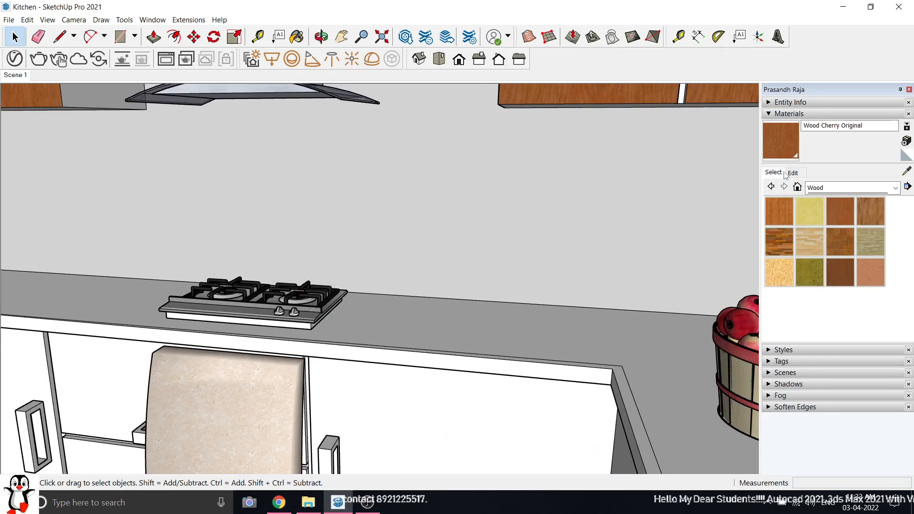
left_click(791, 173)
left_click(772, 172)
left_click(894, 188)
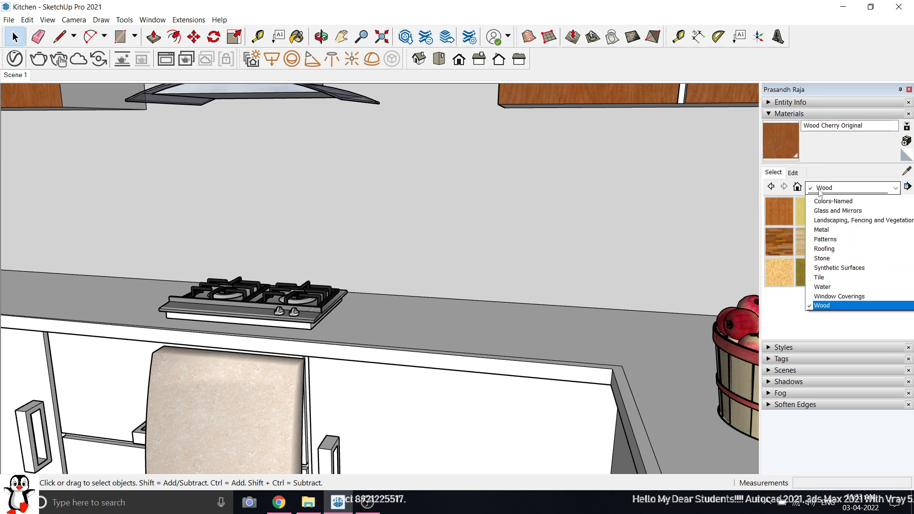
left_click(819, 314)
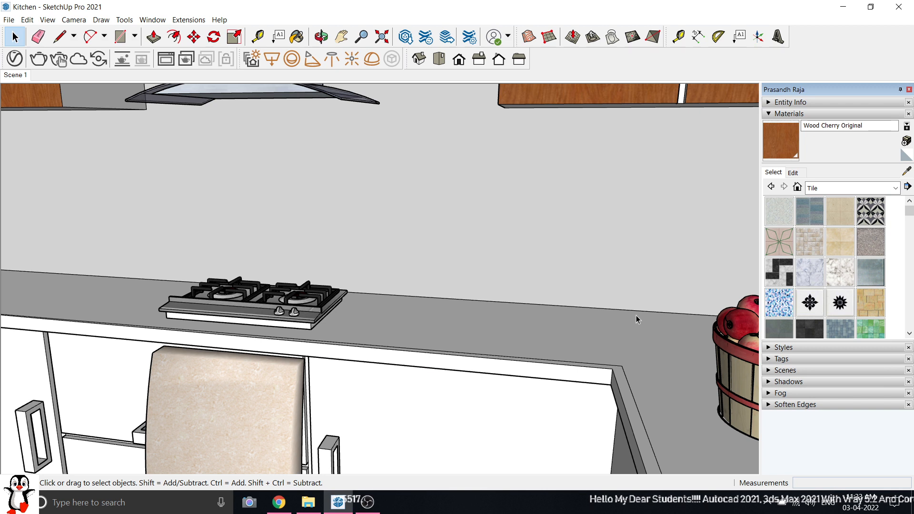
scroll(832, 267, "down", 5)
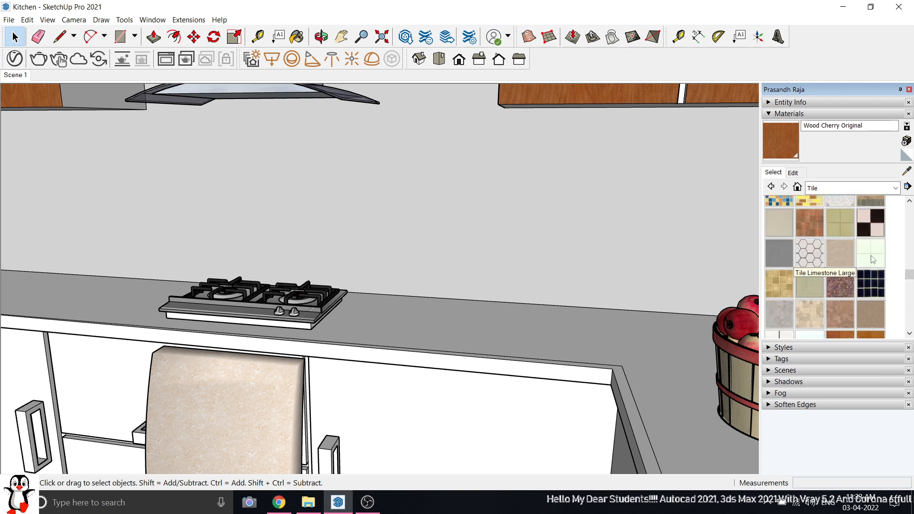
scroll(871, 291, "down", 2)
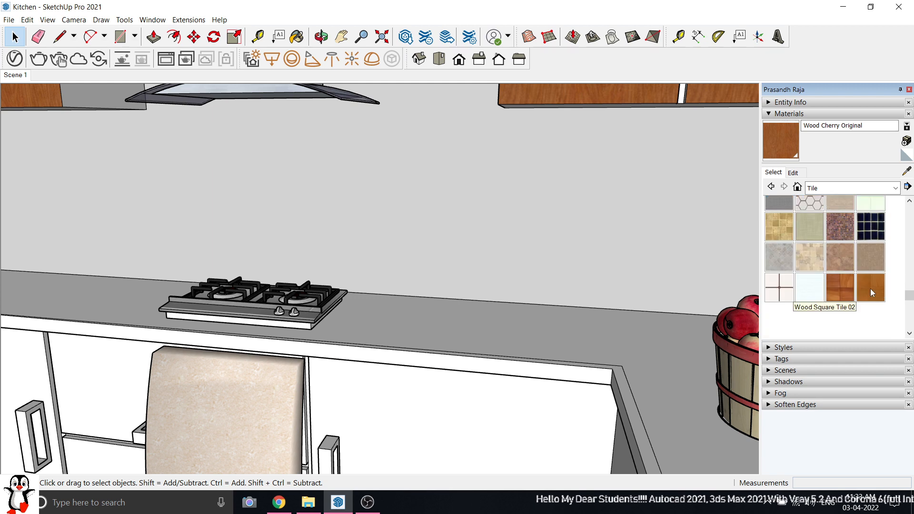
left_click(779, 291)
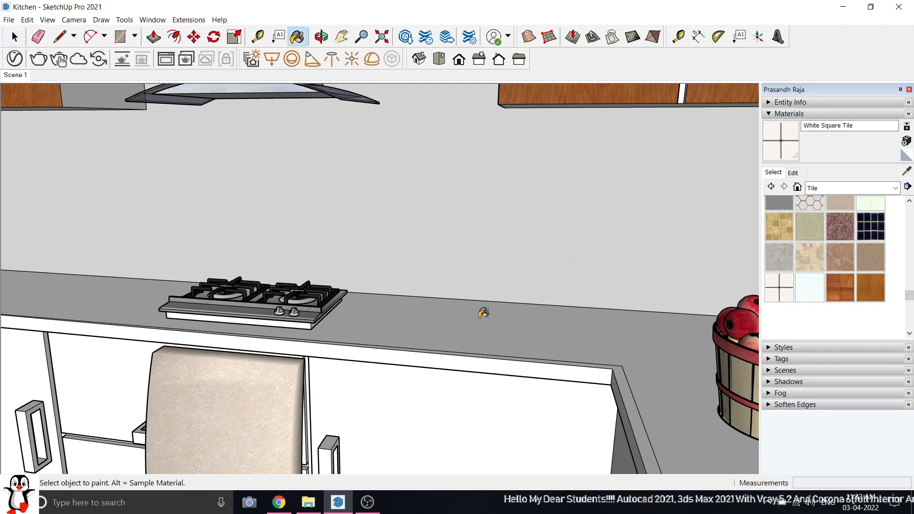
left_click(489, 326)
Set the White Square Tile texture width to 15 cm.
mouse_move(489, 326)
middle_mouse_down()
mouse_move(467, 363)
mouse_move(530, 366)
middle_mouse_up()
scroll(619, 388, "up", 3)
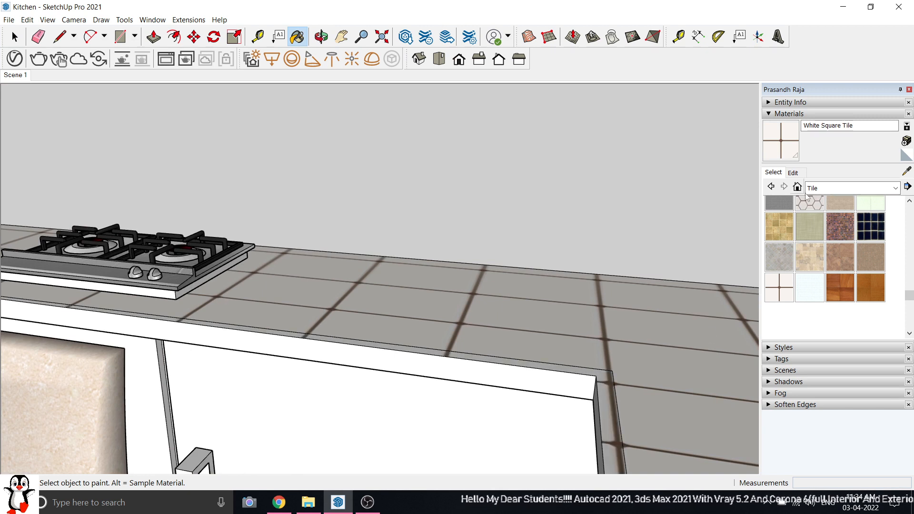
left_click(797, 176)
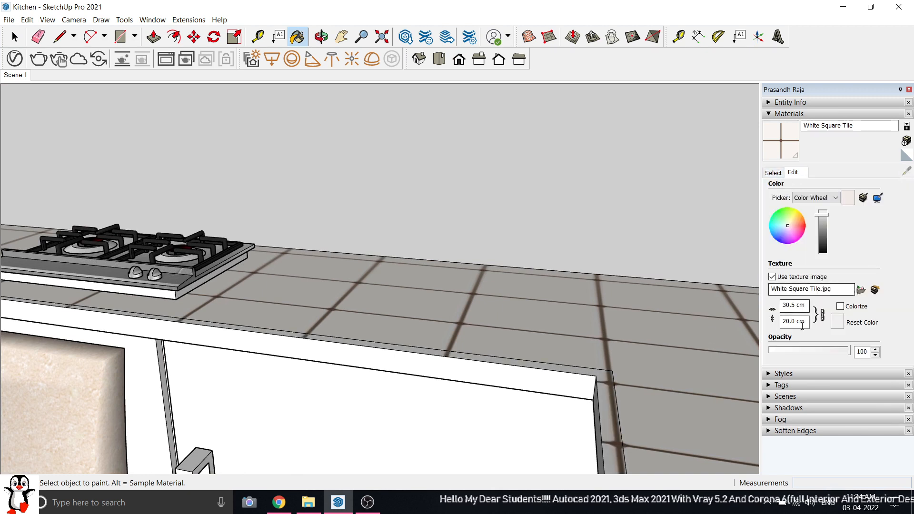
left_click(793, 305)
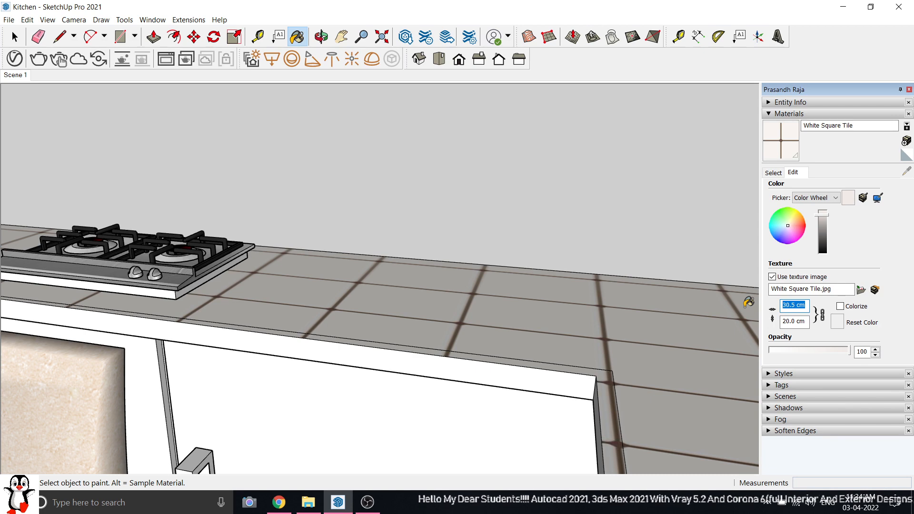
type("15")
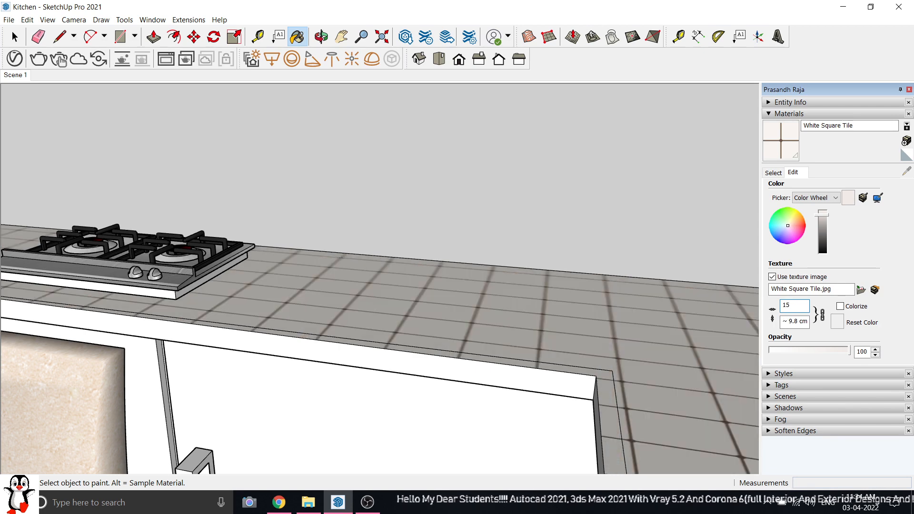
scroll(510, 234, "down", 10)
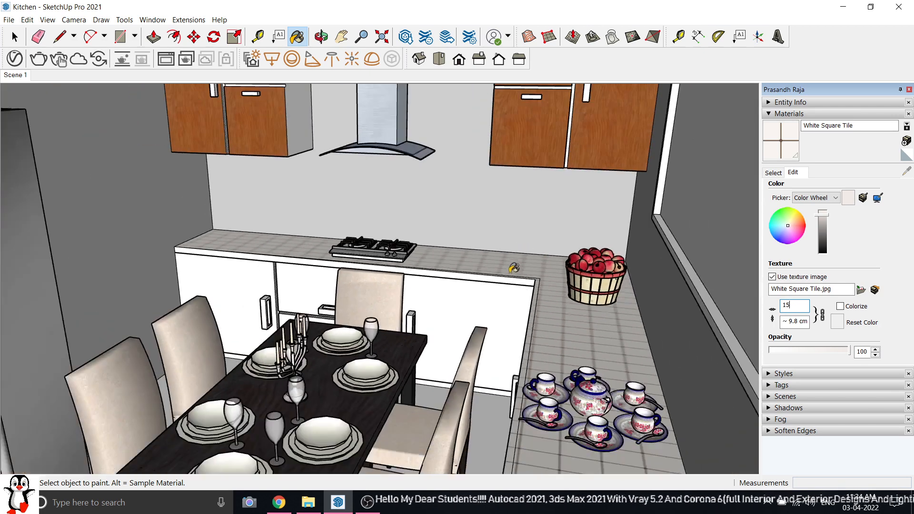
Set the White Square Tile texture height to 10 cm.
scroll(545, 321, "up", 5)
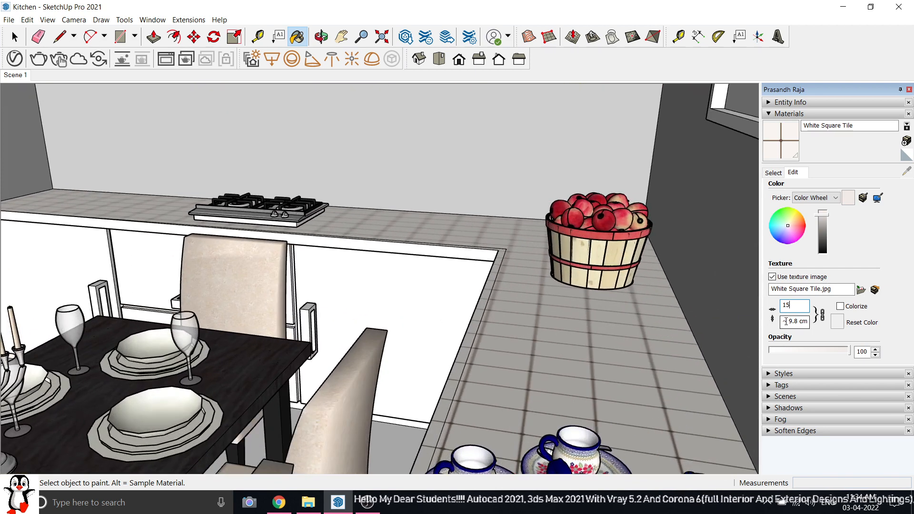
left_click_drag(783, 322, 804, 319)
type("10")
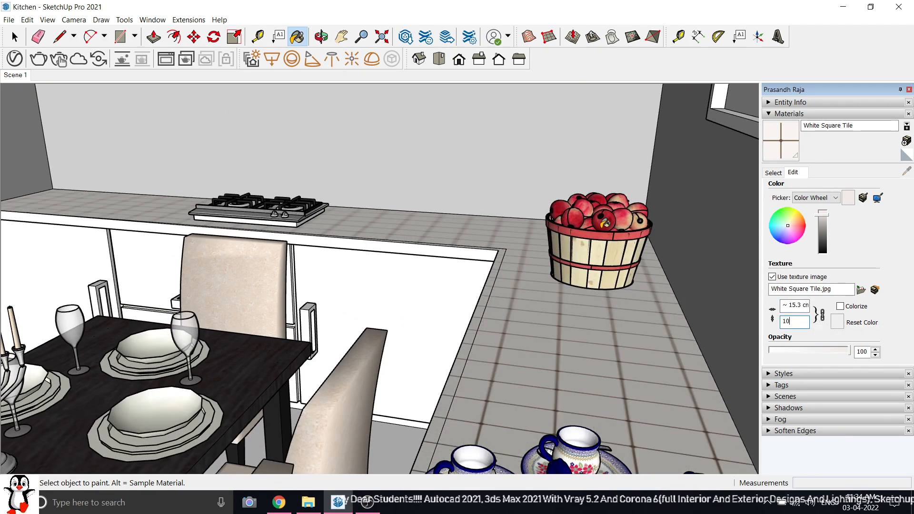
mouse_move(604, 222)
middle_mouse_down()
mouse_move(533, 256)
mouse_move(593, 248)
mouse_move(458, 269)
mouse_move(513, 264)
mouse_move(548, 235)
middle_mouse_up()
scroll(523, 232, "down", 6)
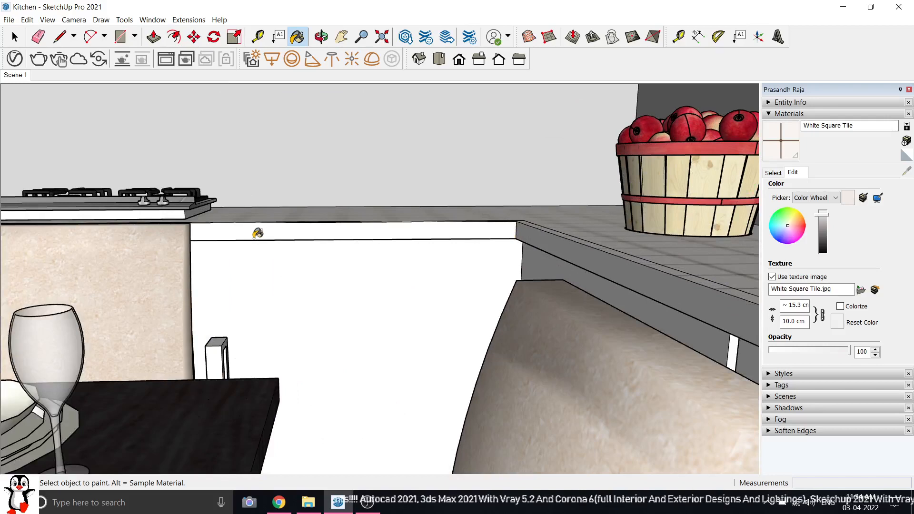
left_click(773, 173)
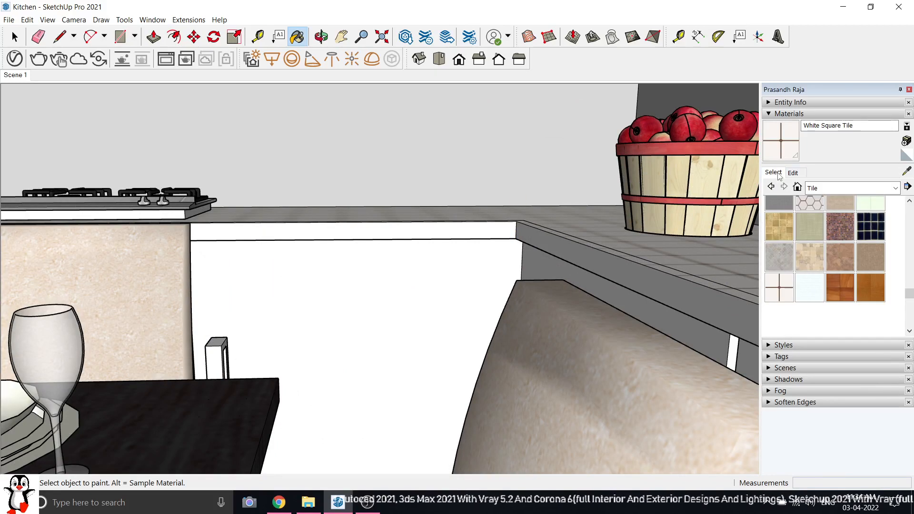
left_click(792, 172)
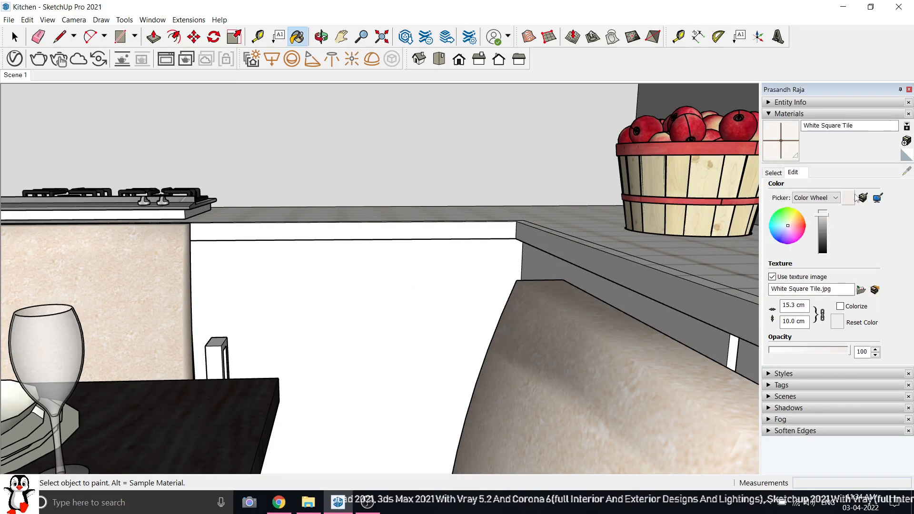
left_click(836, 198)
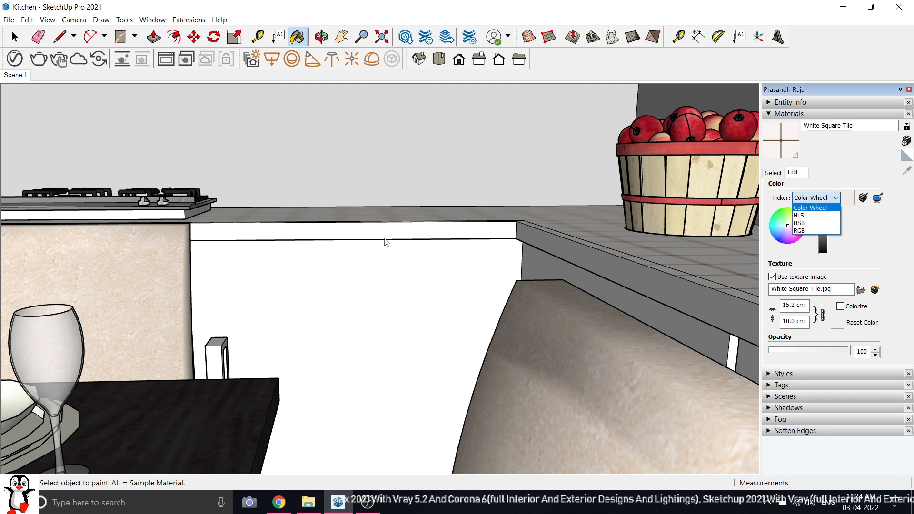
left_click(894, 244)
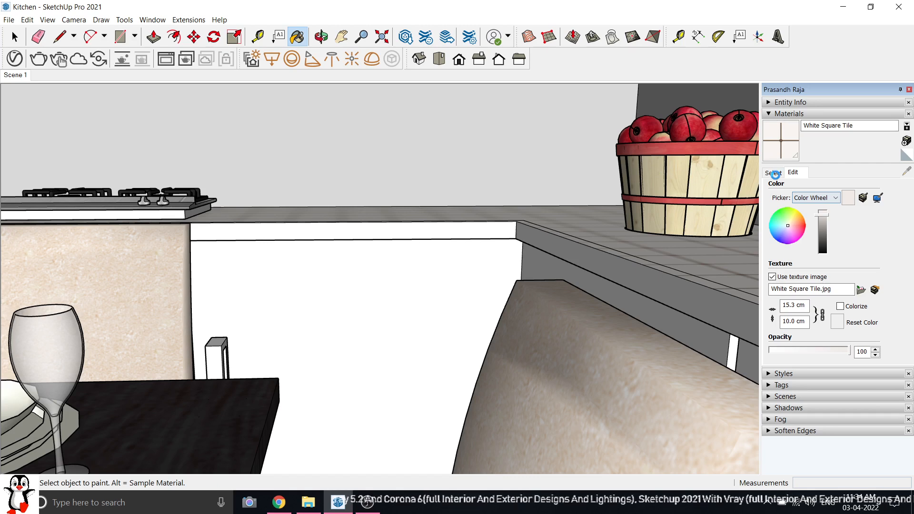
Paint the front edge of the countertop below the stove with 0129_WhiteSmoke from the Colors-Named material collection.
left_click(773, 173)
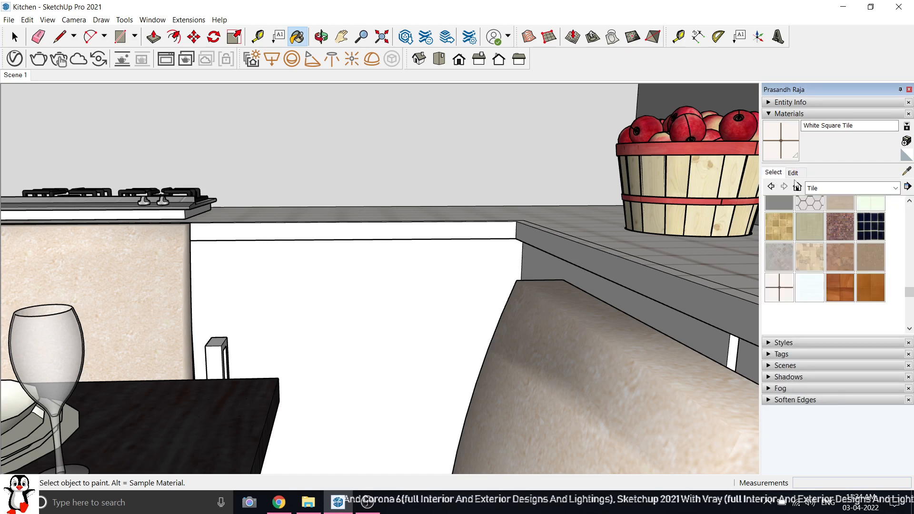
left_click(828, 188)
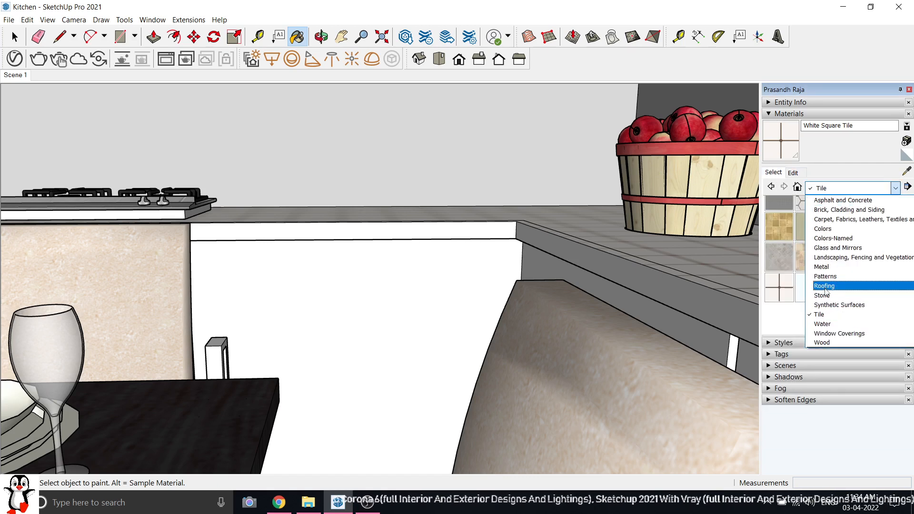
left_click(830, 239)
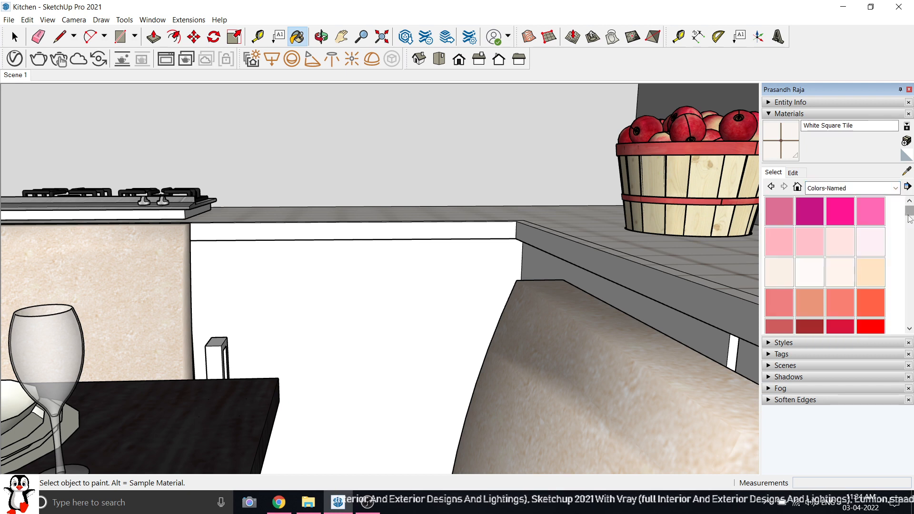
left_click_drag(909, 218, 903, 309)
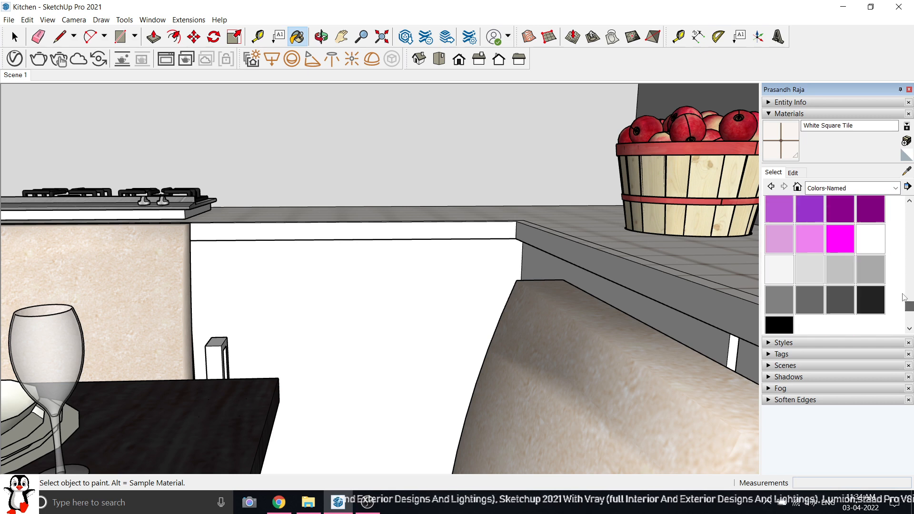
left_click(781, 278)
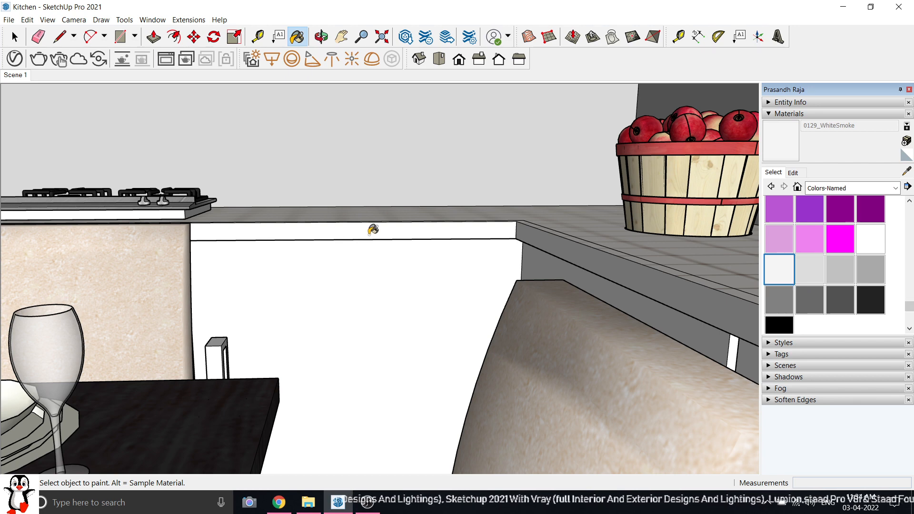
scroll(373, 230, "up", 2)
scroll(495, 236, "down", 2)
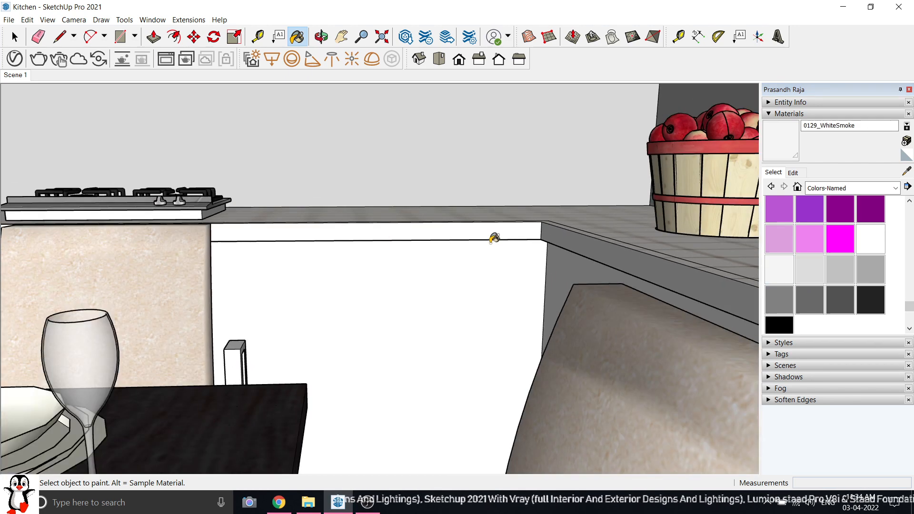
scroll(494, 238, "down", 6)
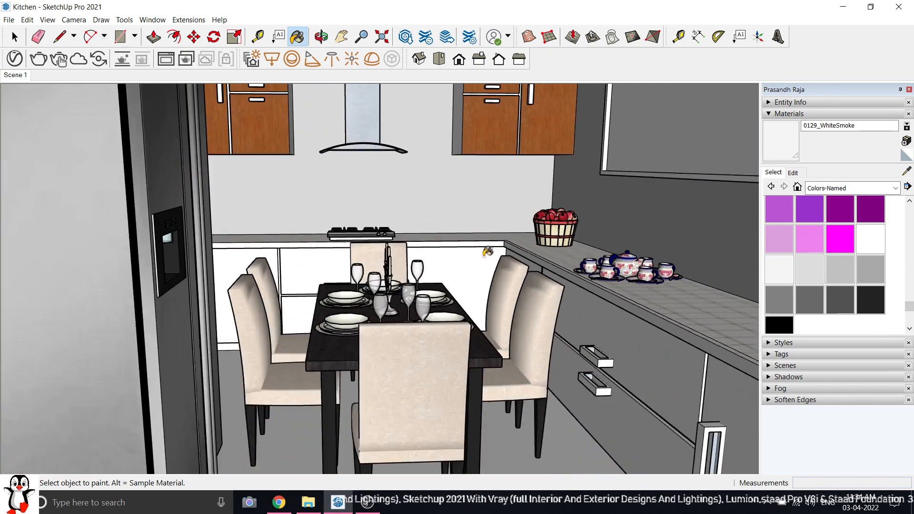
Sample the side wall's Color M05 and paint the kitchen's white front face around the counter end with it.
scroll(487, 251, "down", 5)
middle_click_drag(487, 251, 616, 292)
scroll(608, 291, "up", 2)
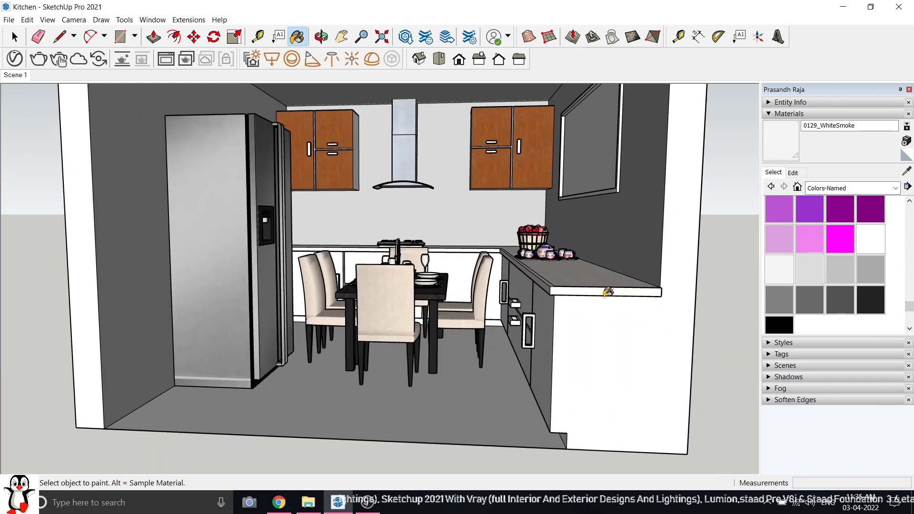
scroll(608, 291, "up", 4)
scroll(606, 287, "down", 5)
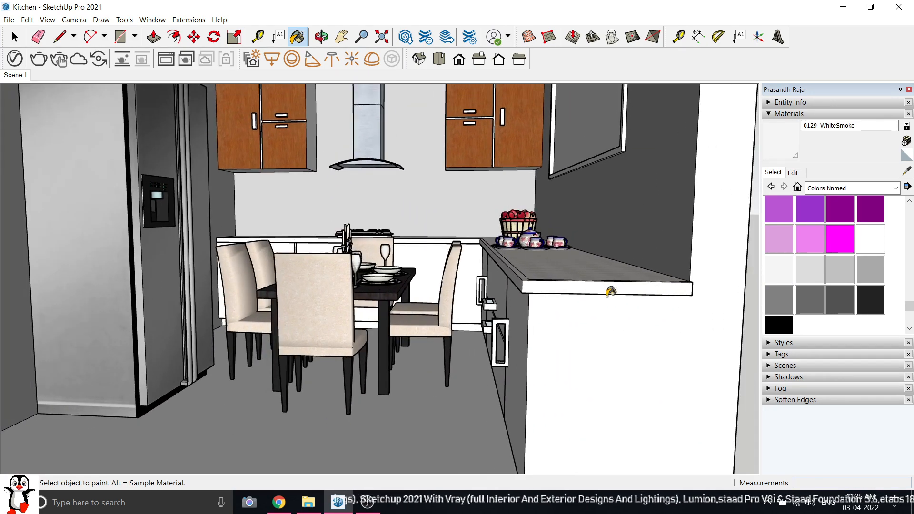
left_click(15, 37)
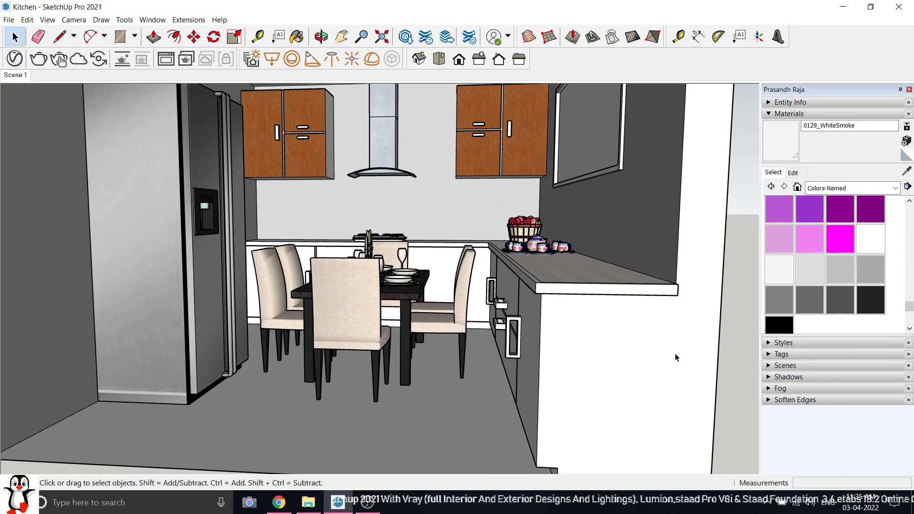
left_click(905, 171)
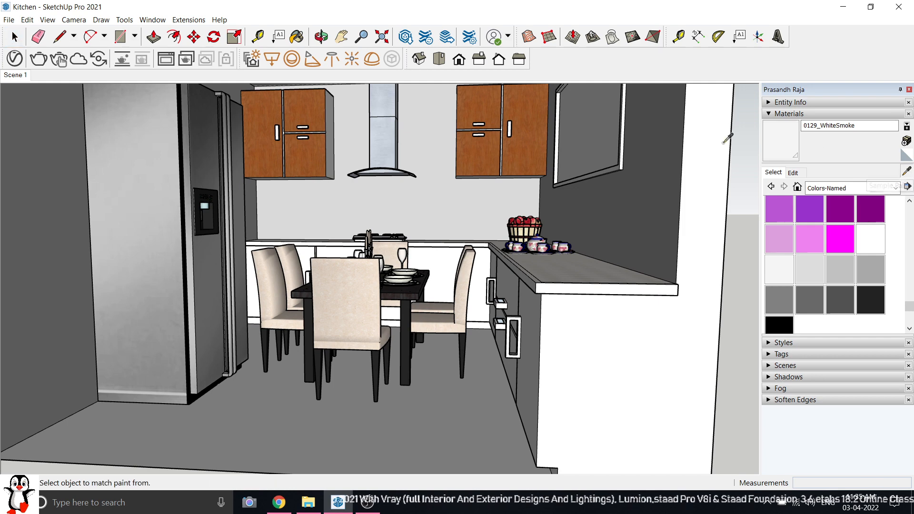
left_click(666, 163)
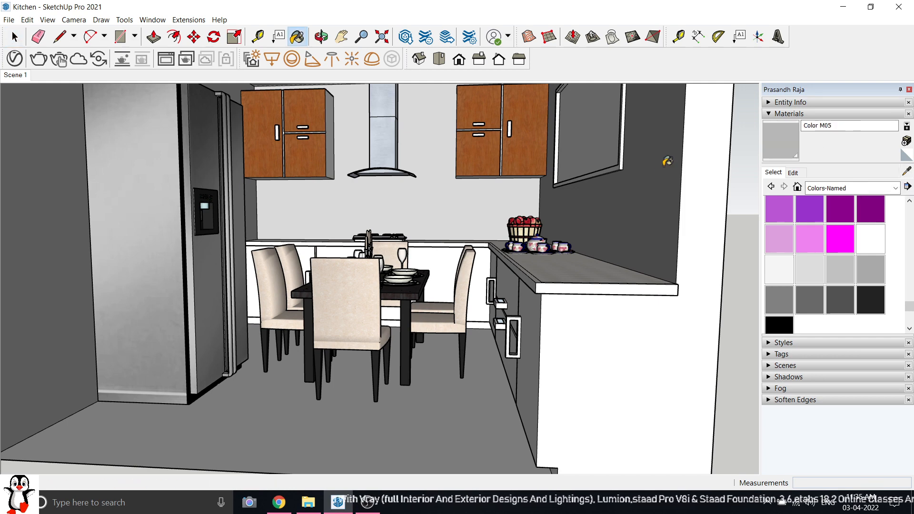
left_click(708, 261)
scroll(549, 276, "up", 1)
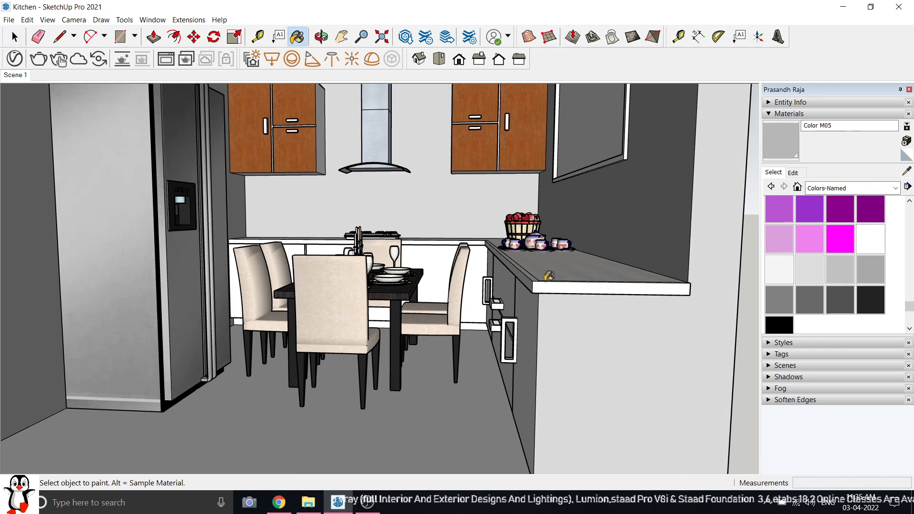
Paint the kitchen floor with Marble Carrara Floor Tile from the Tile material collection.
mouse_move(521, 270)
middle_mouse_down()
mouse_move(538, 303)
mouse_move(543, 297)
middle_mouse_up()
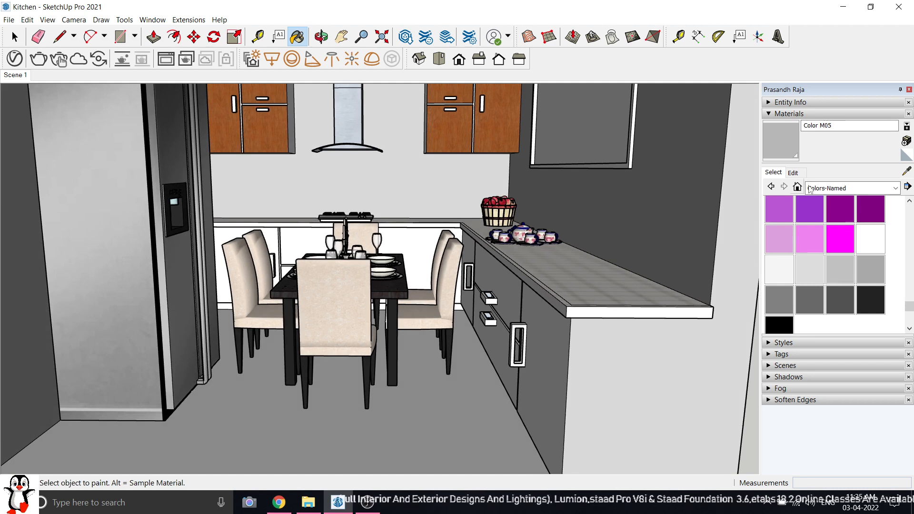
left_click(810, 188)
left_click(823, 311)
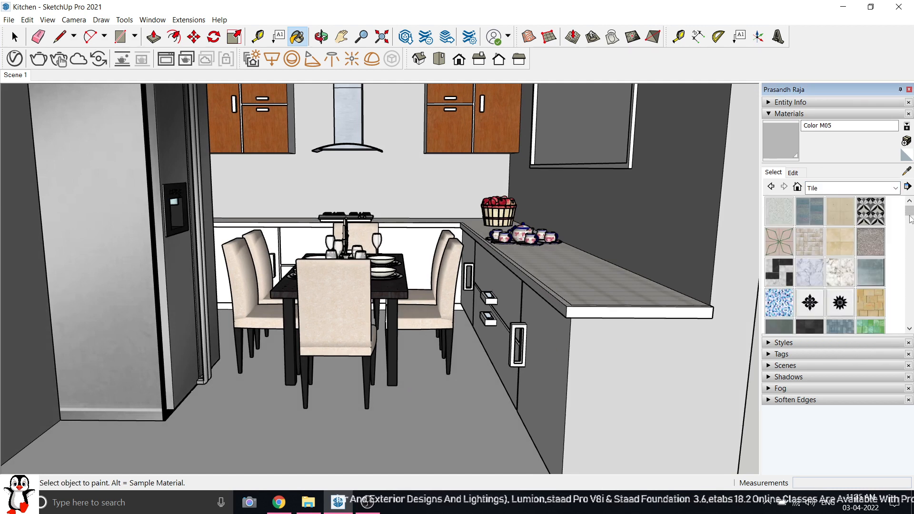
mouse_move(909, 212)
left_mouse_down()
mouse_move(908, 285)
mouse_move(910, 218)
left_mouse_up()
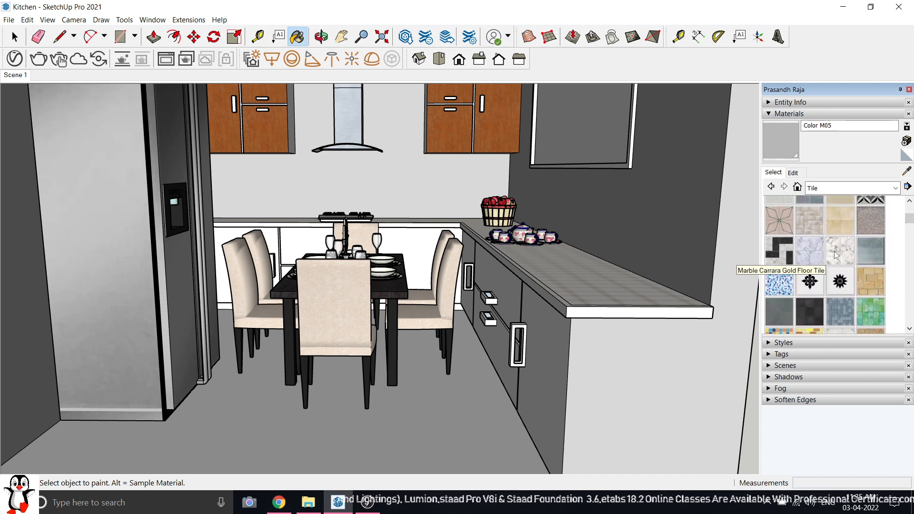
left_click(804, 254)
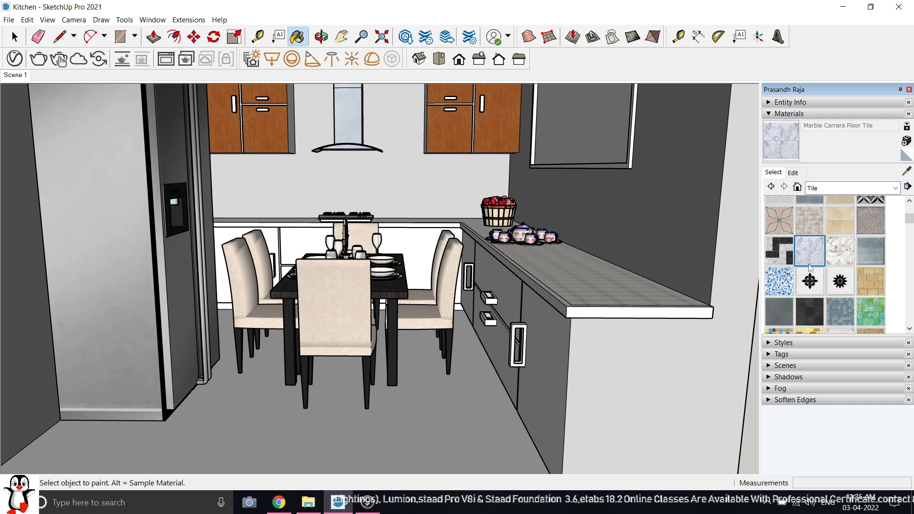
left_click(411, 421)
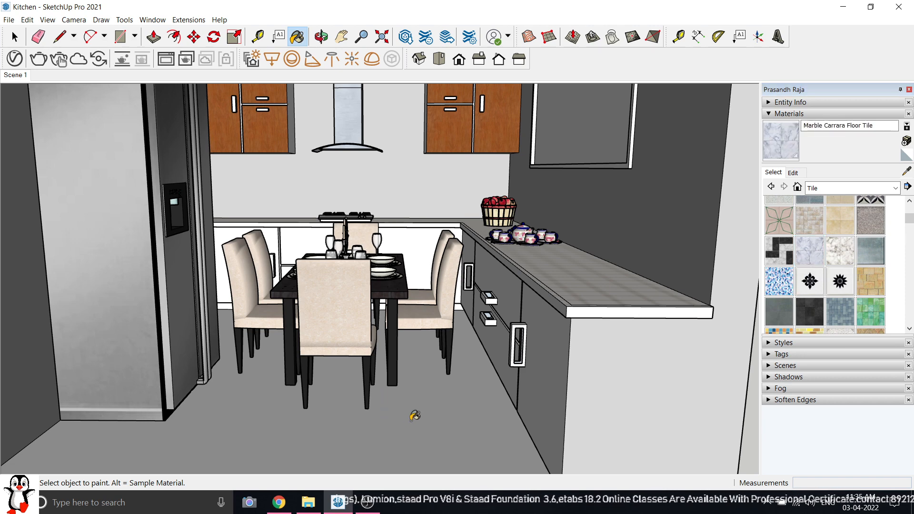
scroll(293, 427, "up", 6)
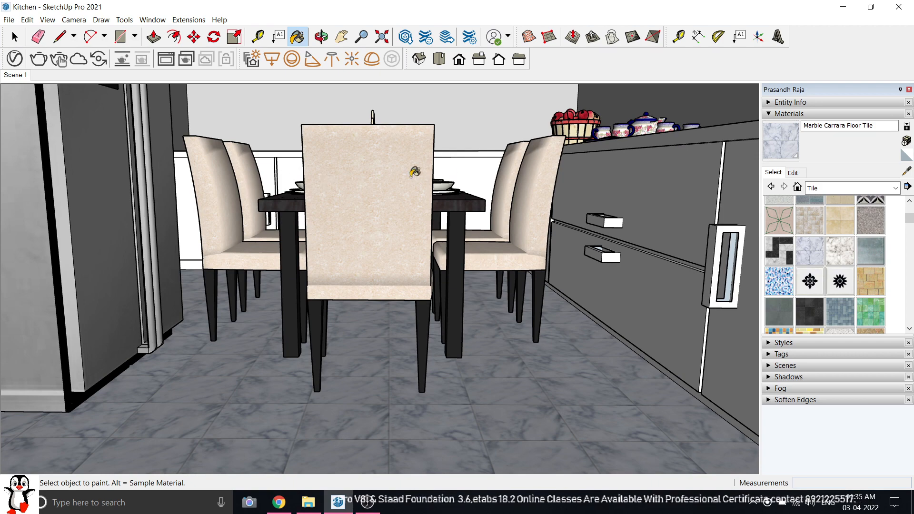
Hide the dining table and chairs component.
scroll(617, 229, "down", 3)
middle_click_drag(604, 245, 534, 199)
scroll(348, 143, "up", 3)
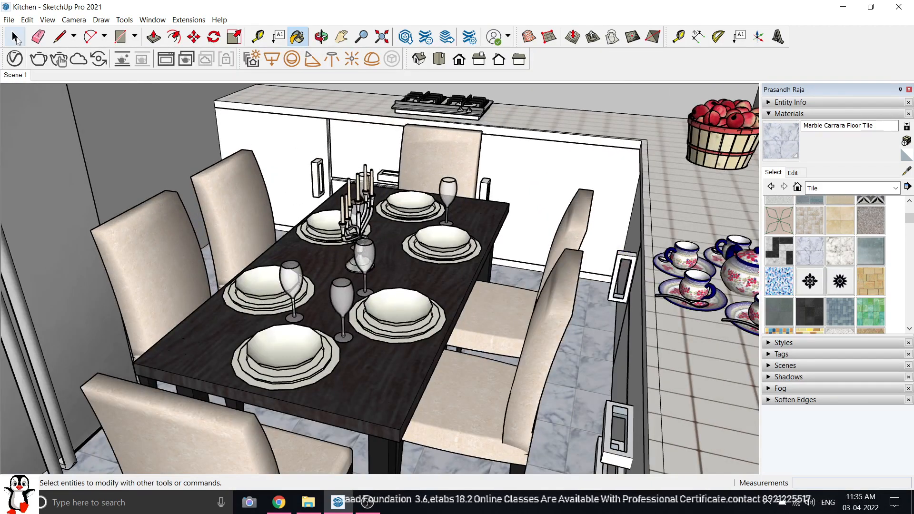
left_click(14, 36)
left_click(322, 265)
right_click(322, 265)
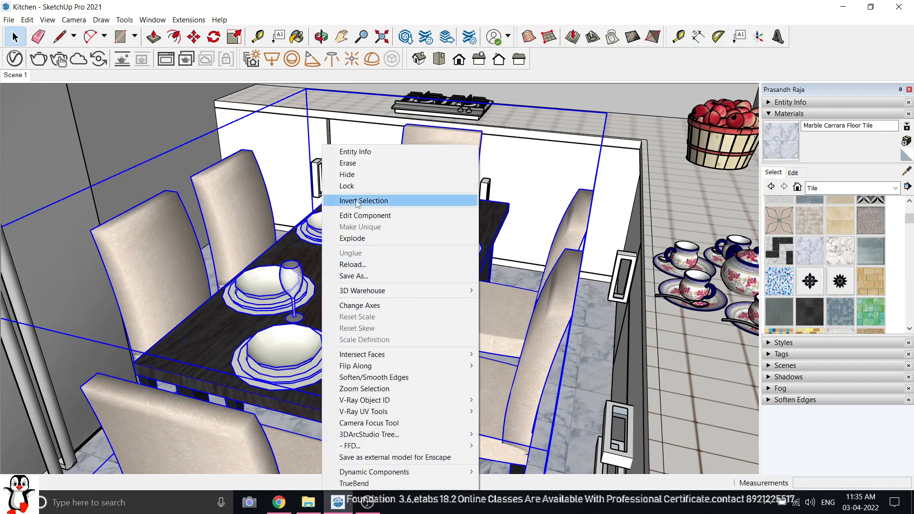
left_click(355, 175)
Switch to the standard front view to face the base cabinets beneath the stove.
middle_click_drag(371, 205, 341, 204)
scroll(291, 213, "up", 5)
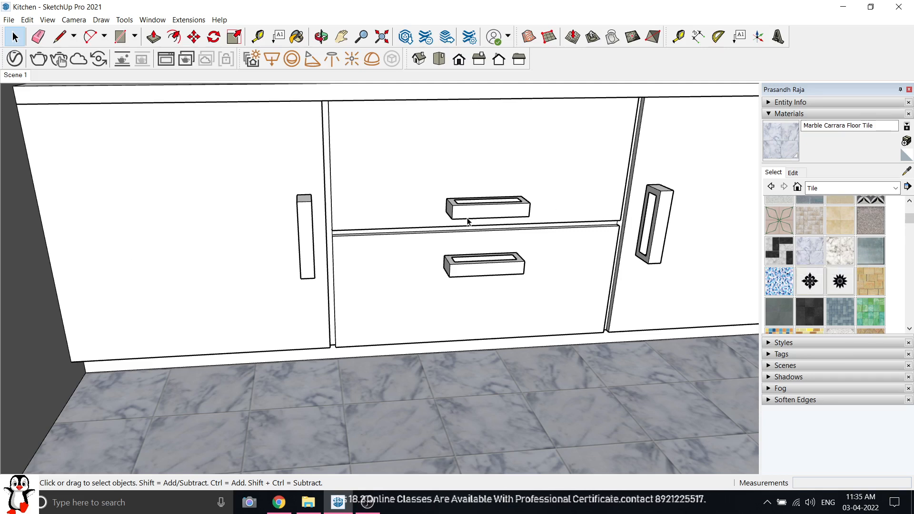
scroll(467, 221, "up", 5)
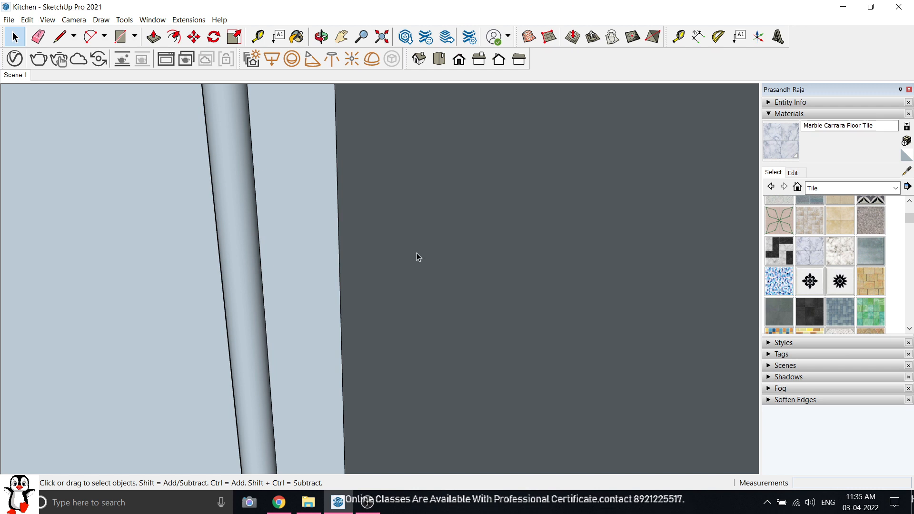
scroll(416, 255, "down", 4)
middle_click_drag(550, 233, 323, 207)
scroll(337, 220, "down", 3)
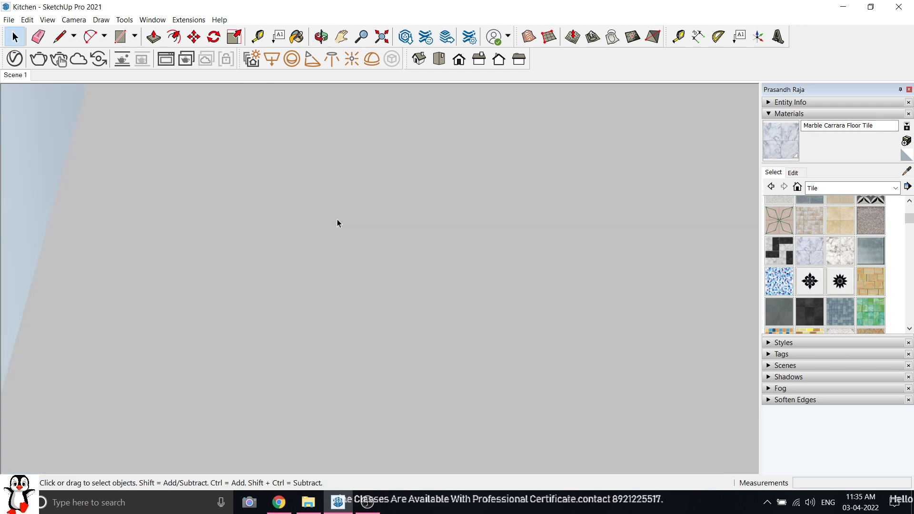
scroll(338, 222, "down", 6)
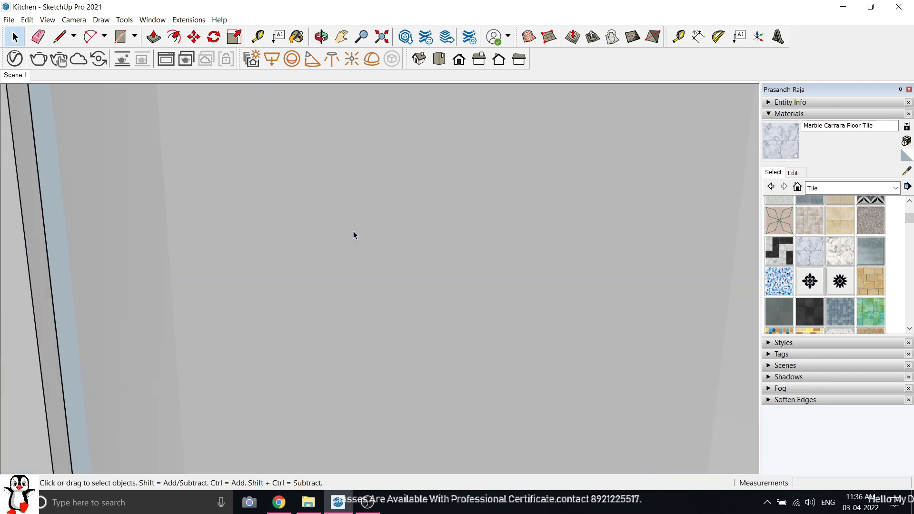
scroll(355, 232, "down", 8)
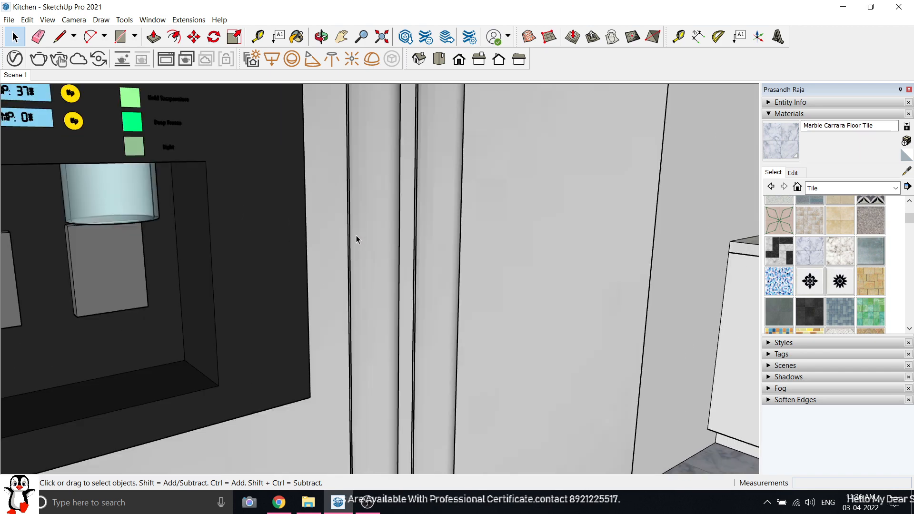
scroll(355, 239, "down", 6)
scroll(529, 321, "down", 1)
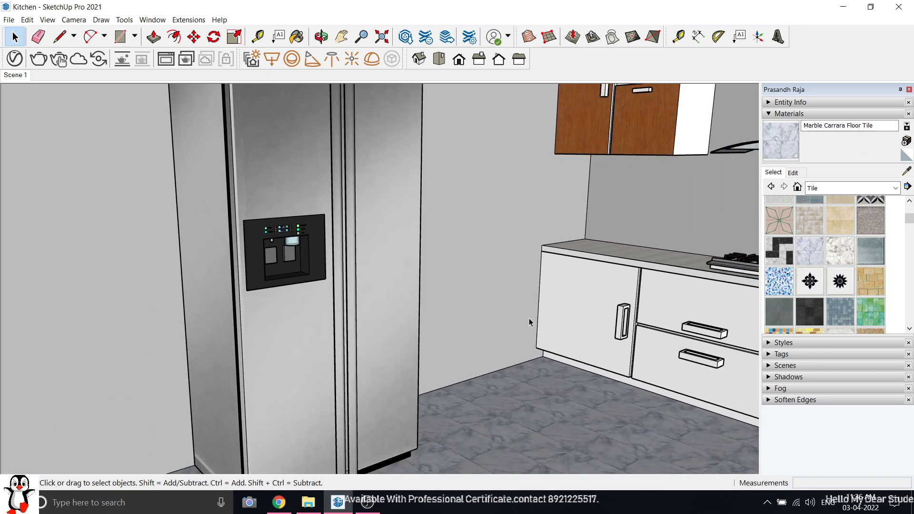
scroll(686, 316, "up", 3)
scroll(326, 291, "down", 5)
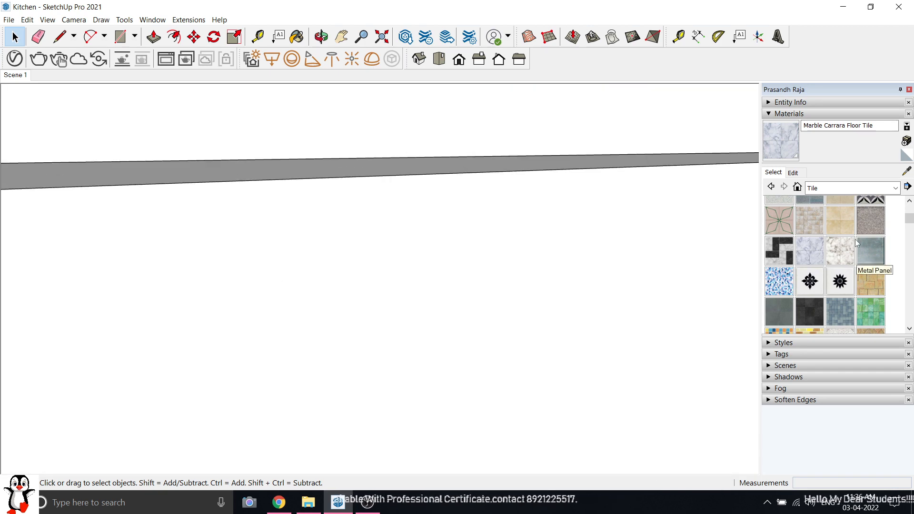
left_click(458, 59)
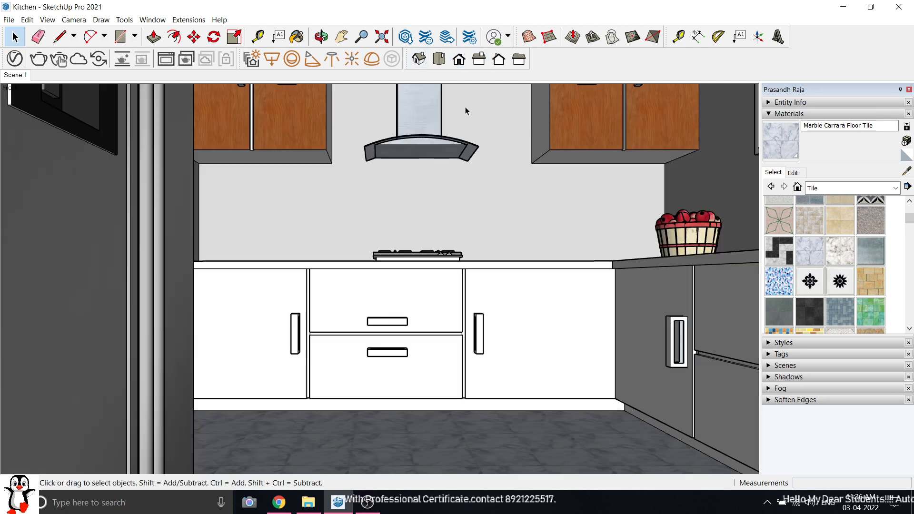
Paint the doors and drawers of the base cabinets under the stove with Wood Veneer 01 from the Wood collection.
left_click(819, 188)
left_click(828, 333)
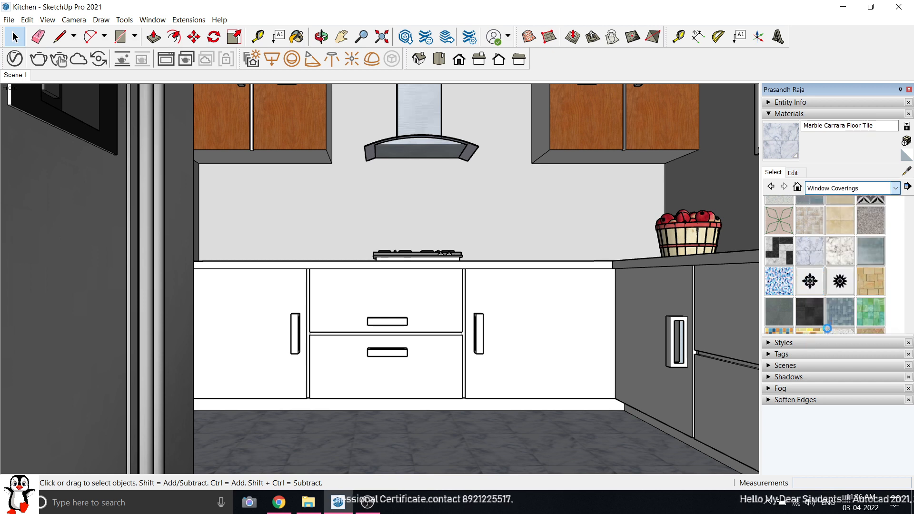
left_click(828, 189)
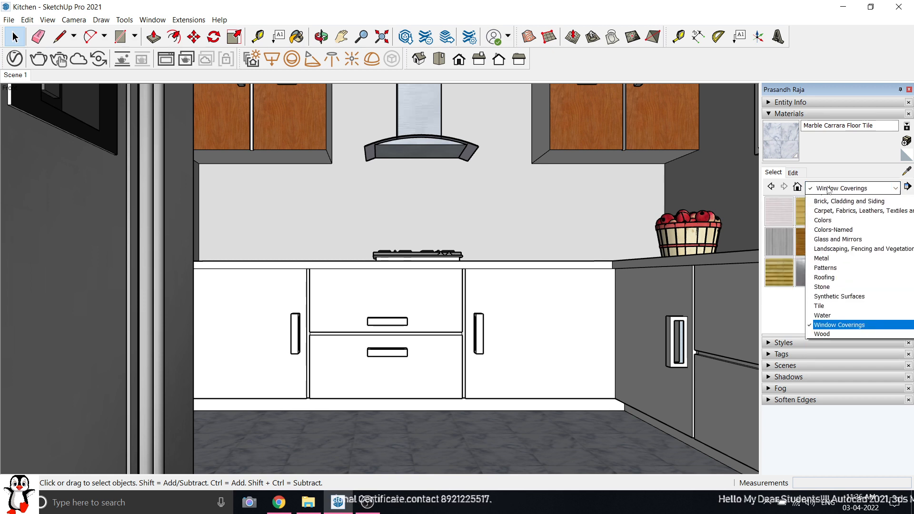
left_click(839, 342)
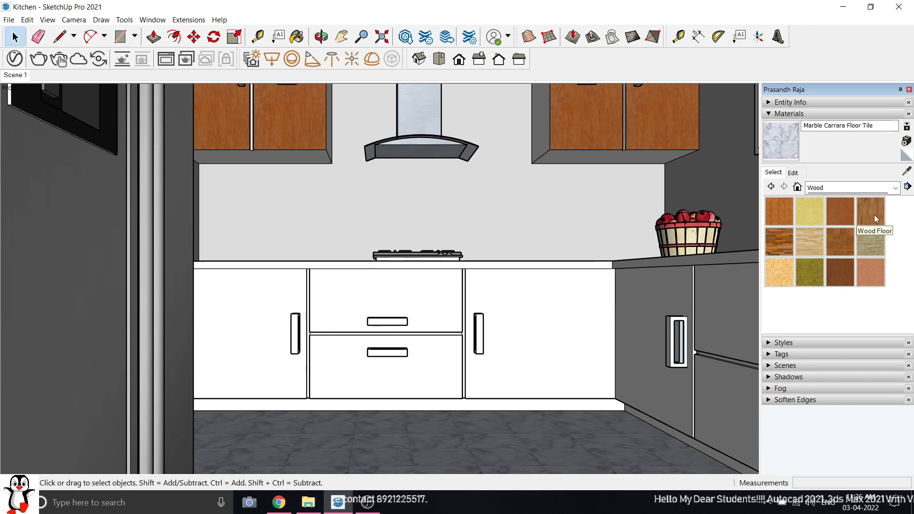
left_click(843, 274)
left_click(252, 302)
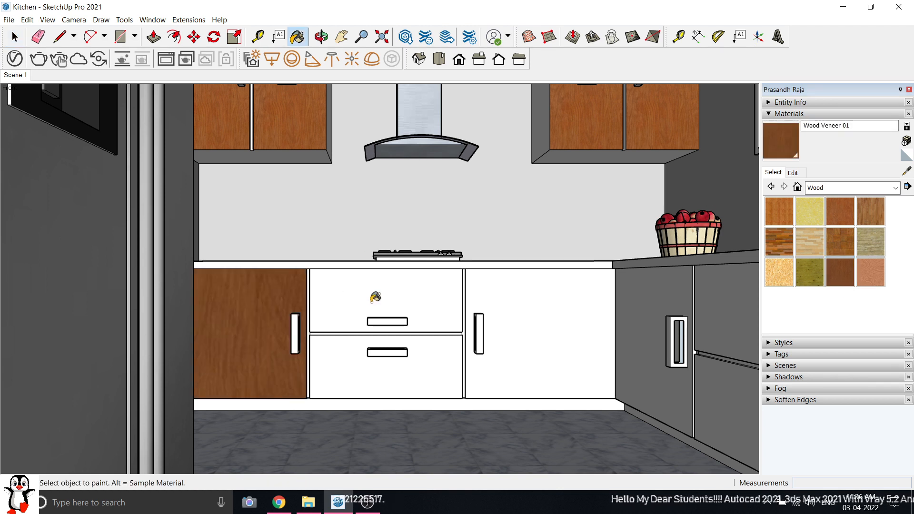
left_click(378, 296)
left_click(449, 369)
left_click(526, 321)
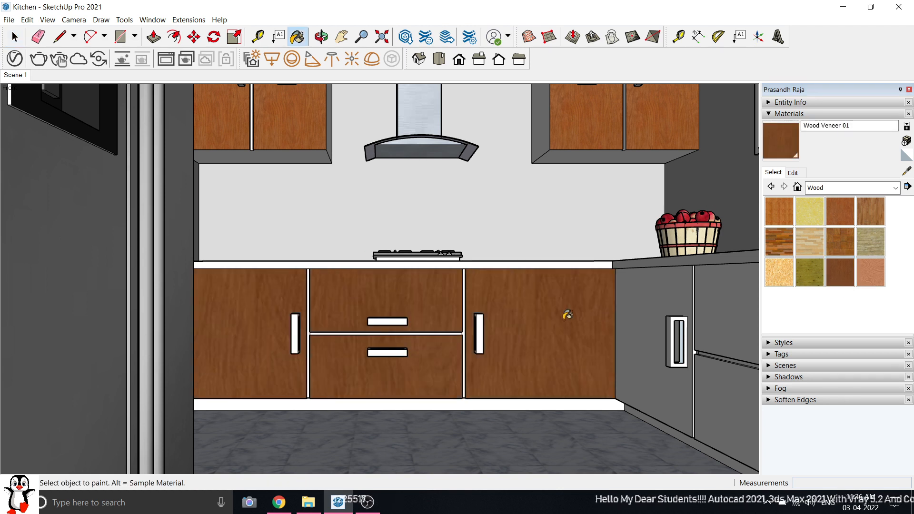
Paint the doors and drawers of the base cabinets along the side wall with Wood Veneer 01.
left_click(647, 326)
left_click(745, 297)
left_click(718, 398)
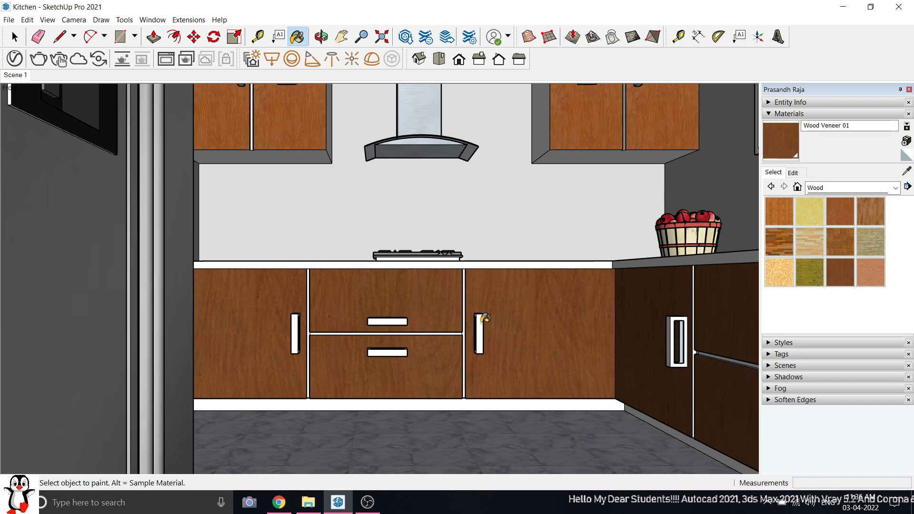
scroll(401, 312, "down", 3)
scroll(400, 313, "down", 3)
left_click(674, 345)
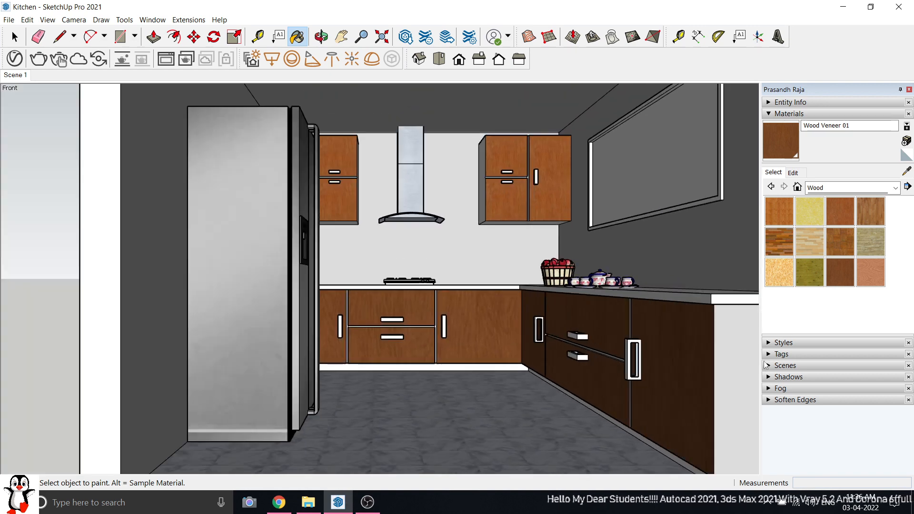
Try to paint the counter's end face with Wood Veneer 01 and undo that paint.
left_click(740, 350)
scroll(746, 289, "down", 2)
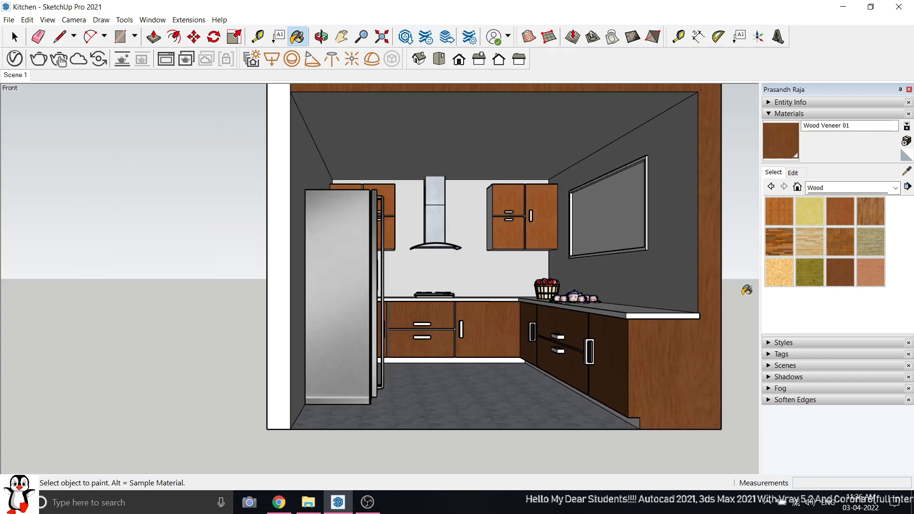
scroll(746, 289, "down", 1)
middle_click_drag(655, 275, 640, 299)
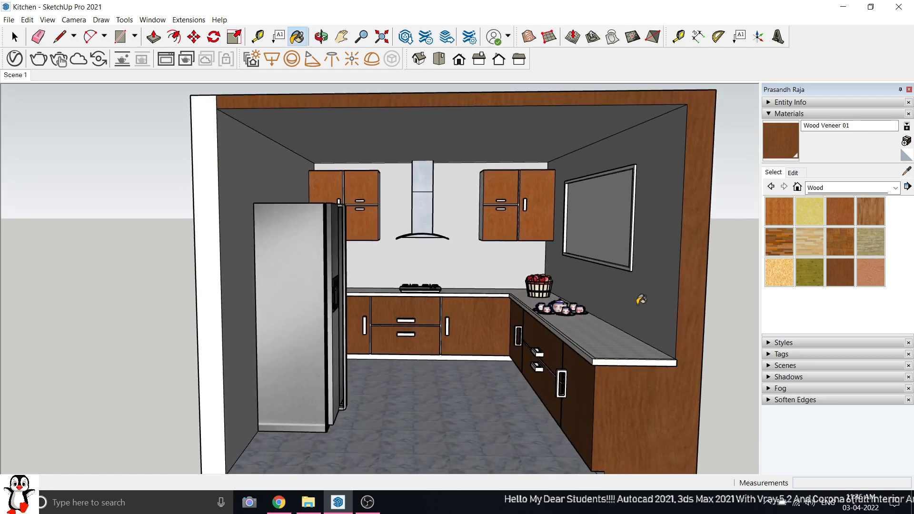
key("ctrl+z")
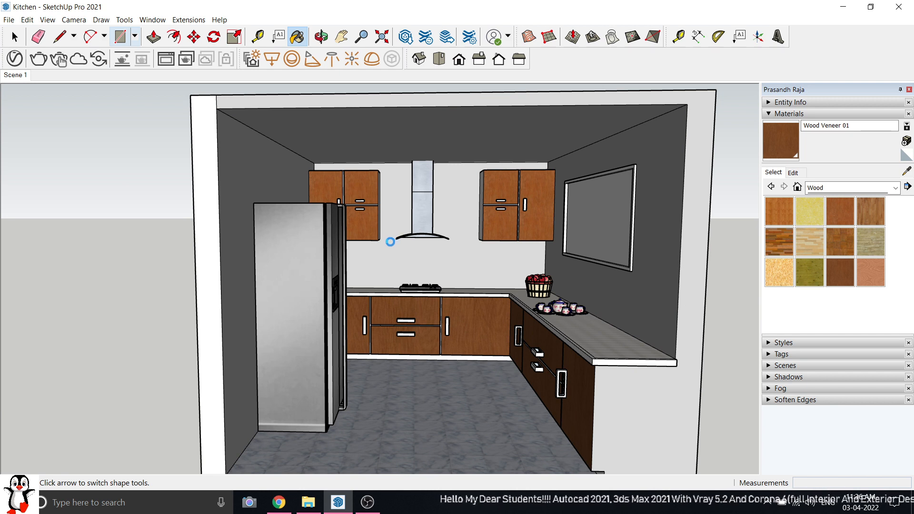
Draw a rectangle about 60.1 by 85 cm over the side counter's end face, below the countertop.
scroll(390, 241, "down", 2)
key("r")
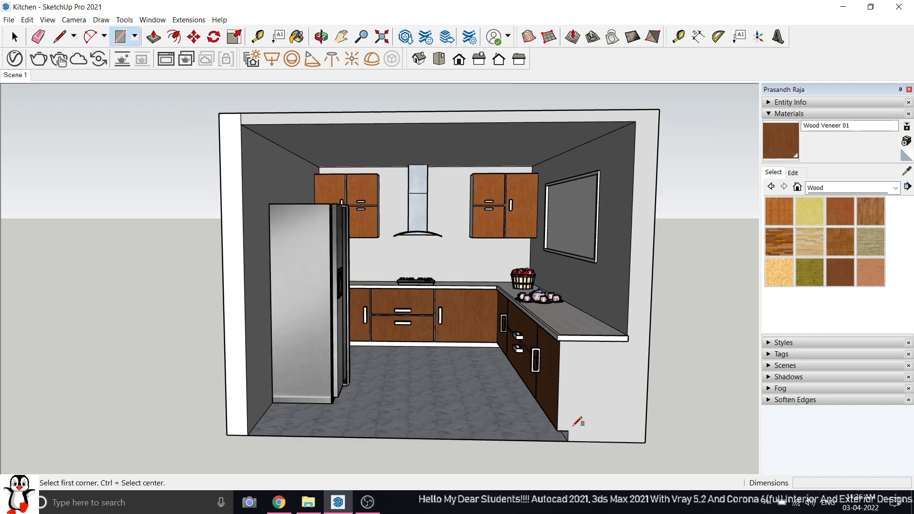
left_click(557, 430)
scroll(626, 367, "up", 3)
middle_click_drag(627, 367, 579, 271)
scroll(577, 262, "up", 2)
left_click(569, 265)
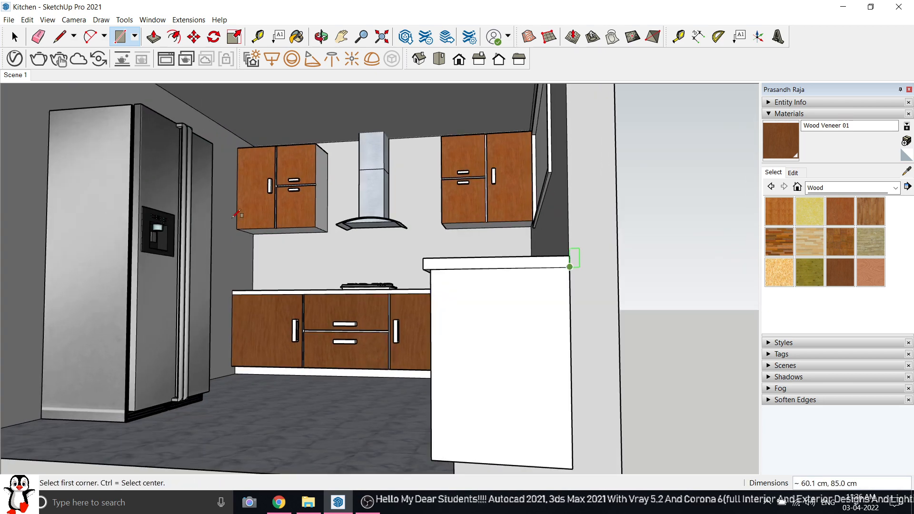
left_click(14, 37)
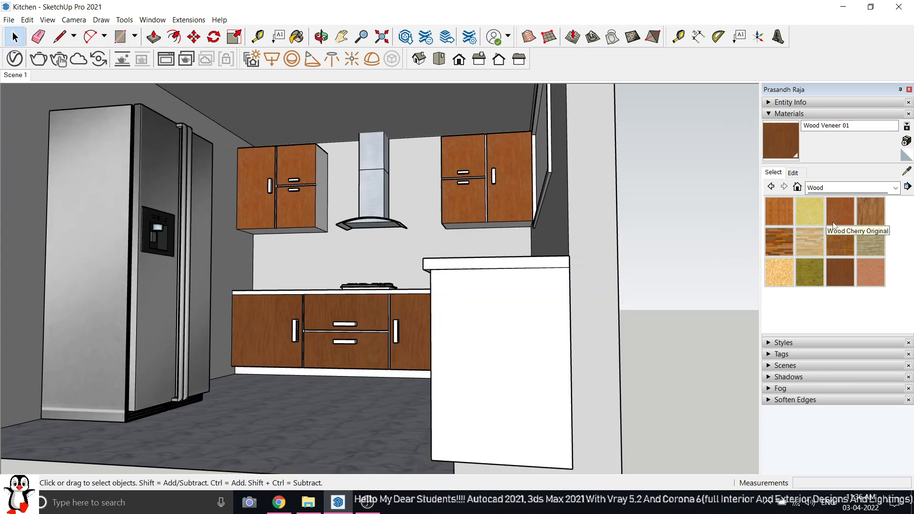
Sample the base cabinets' wood veneer and paint the side counter's end face below the countertop with it.
left_click(906, 171)
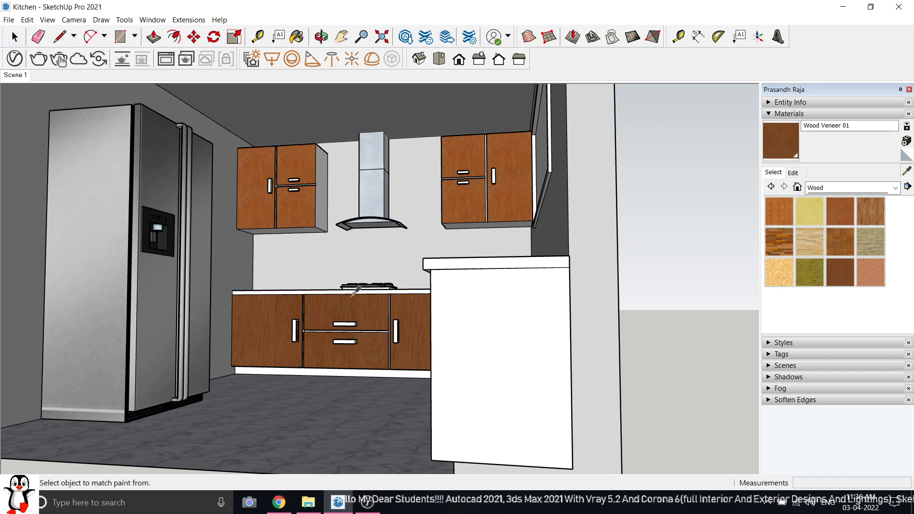
left_click(324, 301)
left_click(538, 306)
mouse_move(396, 294)
middle_mouse_down()
mouse_move(517, 350)
mouse_move(489, 340)
middle_mouse_up()
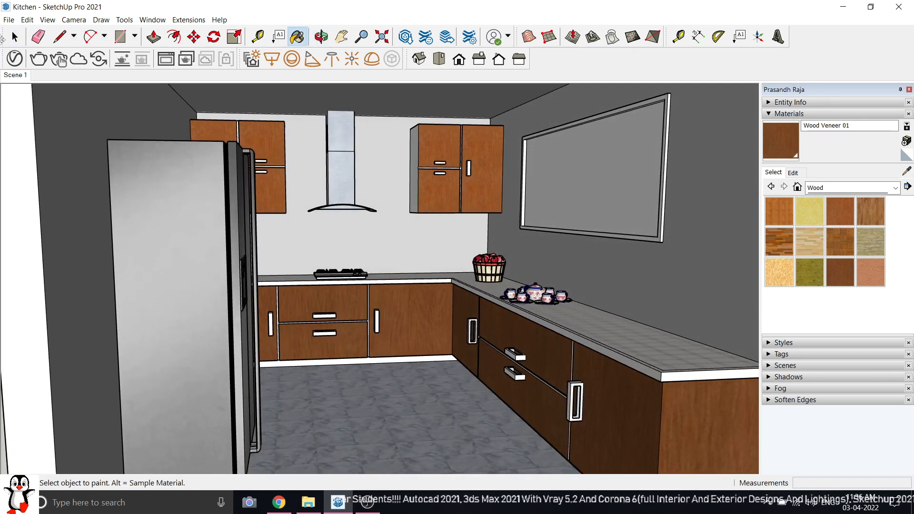
left_click(14, 37)
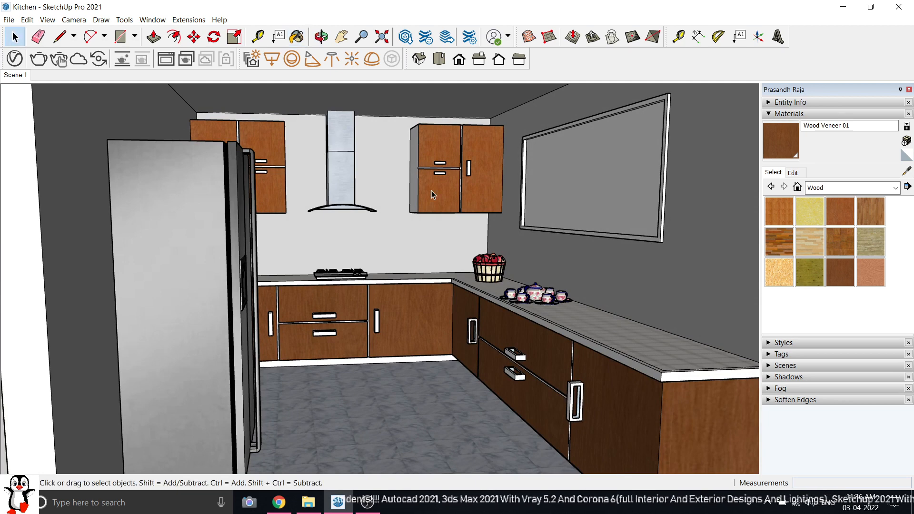
Sample Wood Cherry Original from the wall cabinet fronts and paint the hood-facing sides of both wall cabinets with it.
scroll(411, 153, "up", 6)
middle_click_drag(411, 155, 400, 160)
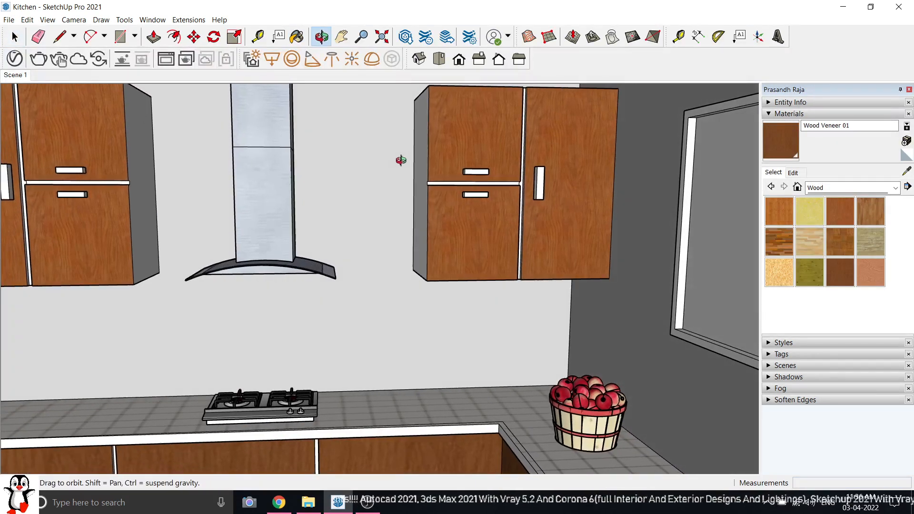
scroll(399, 159, "up", 1)
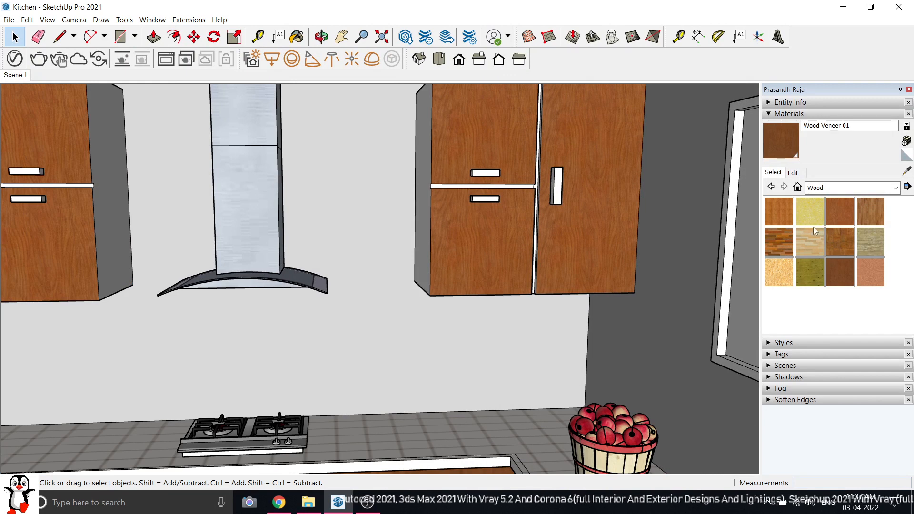
left_click(907, 172)
left_click(490, 146)
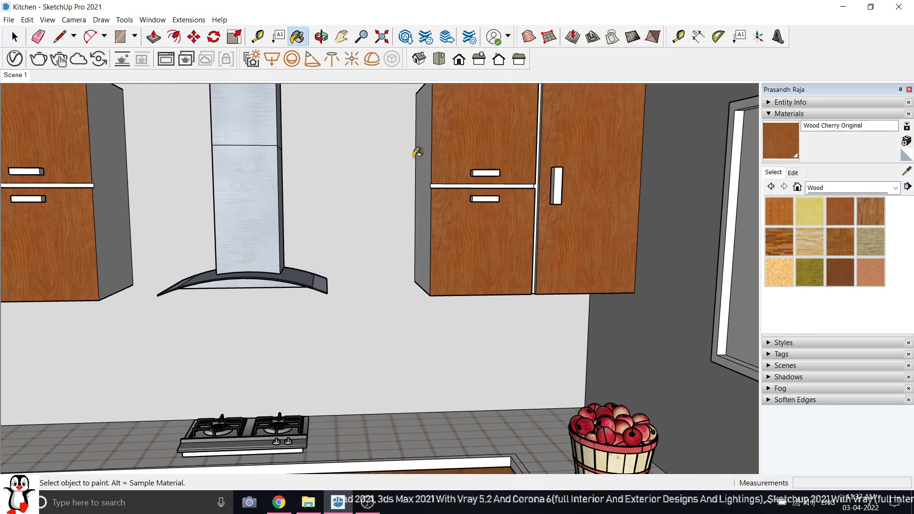
left_click(428, 152)
left_click(124, 170)
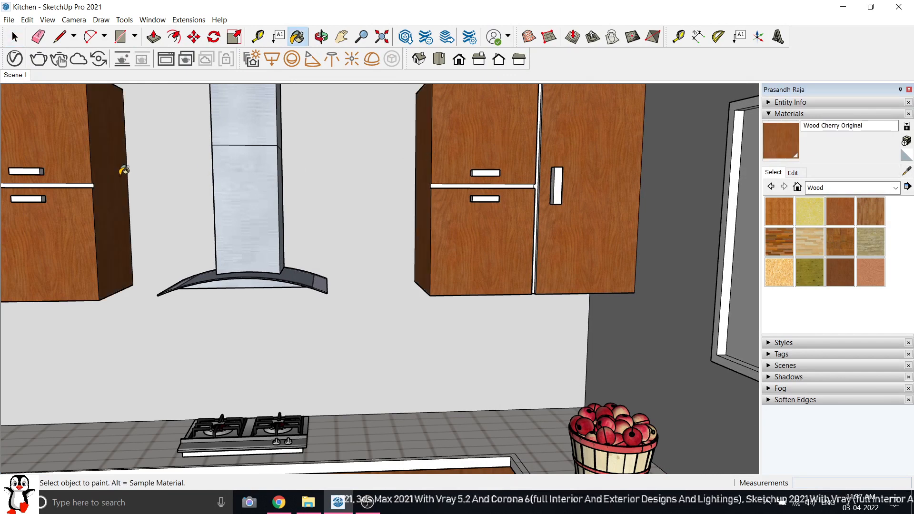
Paint the recessed strips between the doors of the wall cabinet nearest the window with Color M01 from the Colors collection.
scroll(538, 183, "up", 6)
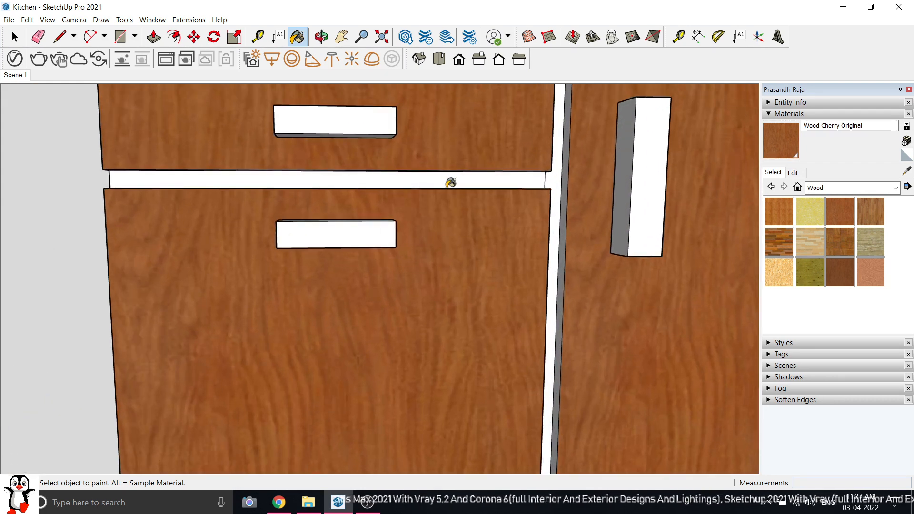
left_click(895, 188)
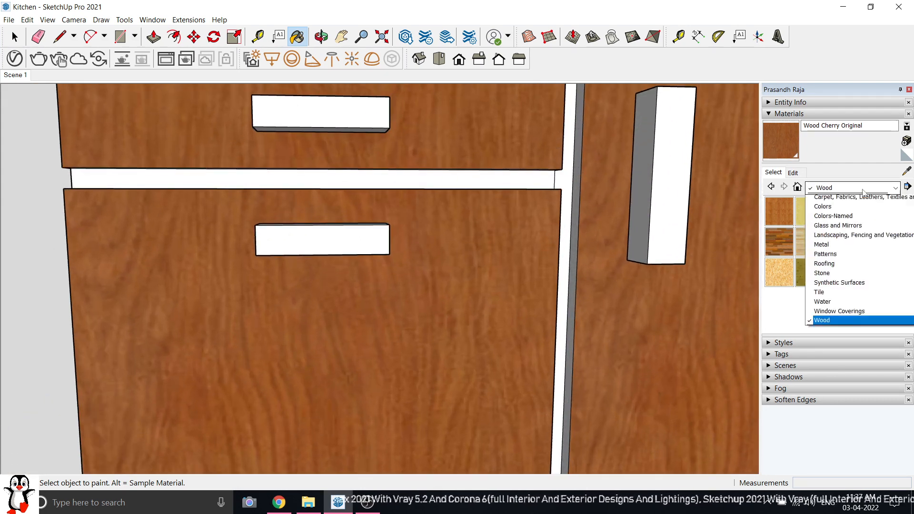
left_click(836, 230)
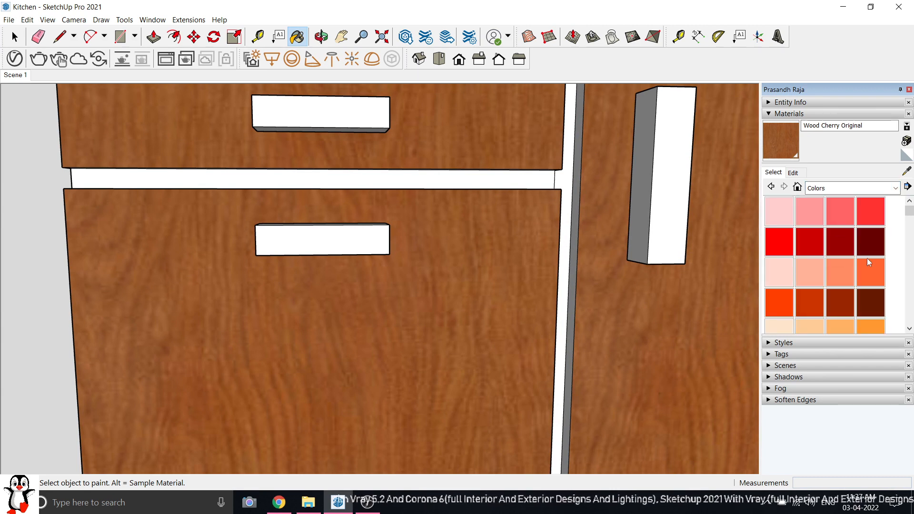
left_click_drag(911, 220, 905, 318)
scroll(808, 252, "up", 1)
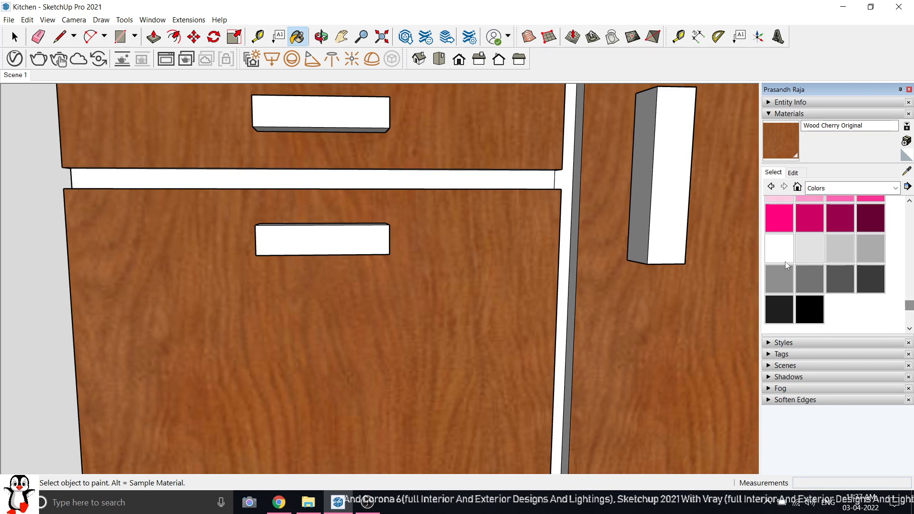
left_click(778, 249)
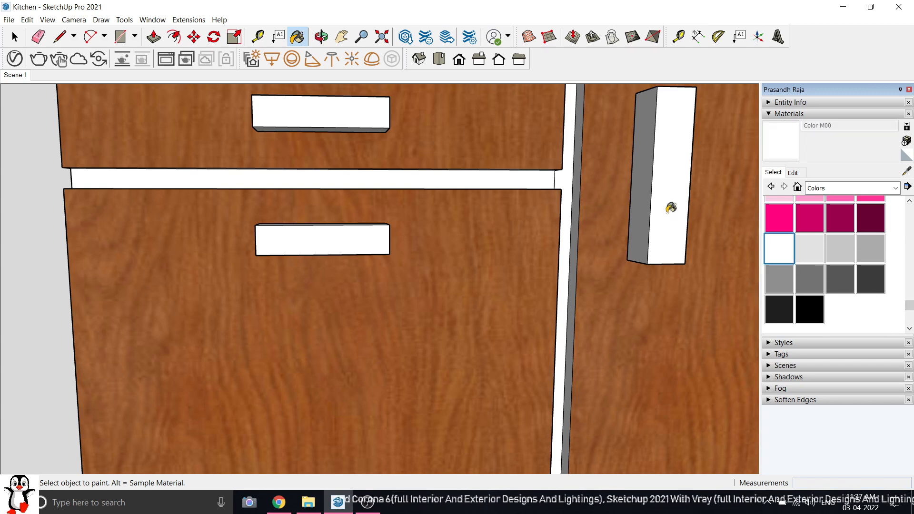
left_click(814, 258)
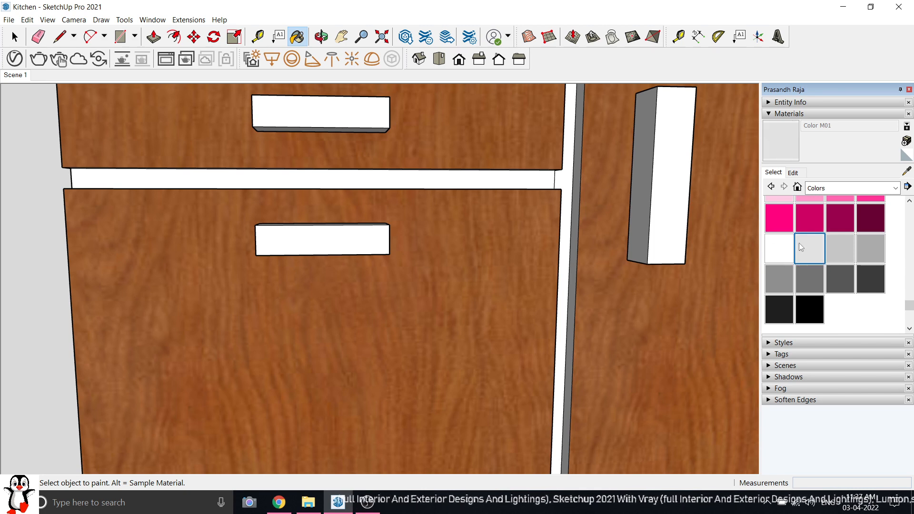
scroll(576, 173, "up", 1)
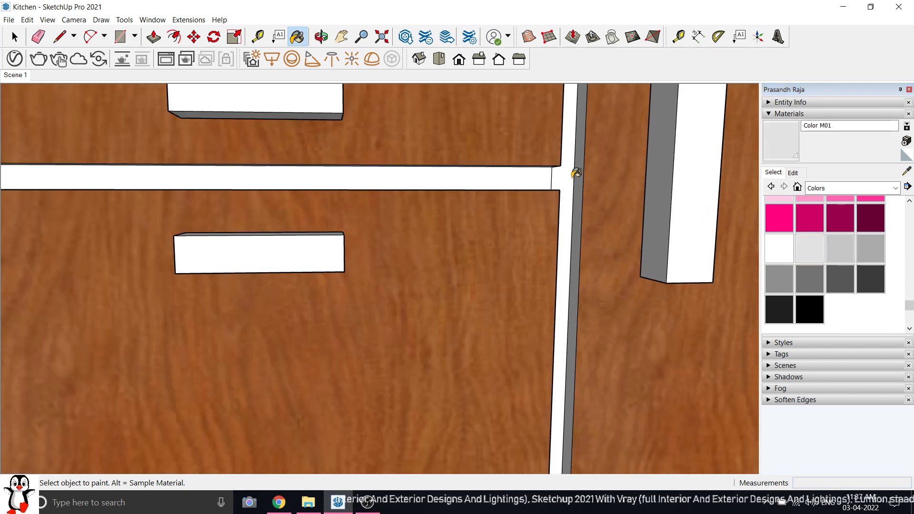
scroll(540, 179, "down", 3)
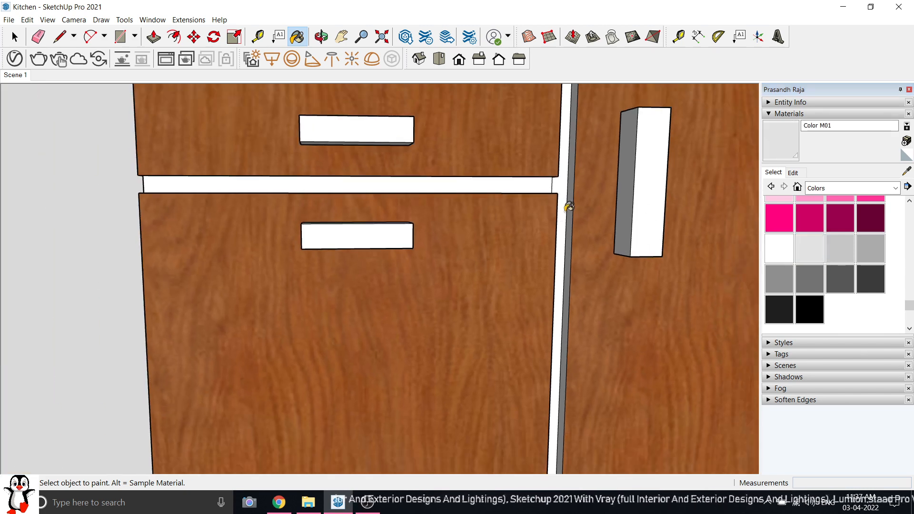
middle_click_drag(567, 201, 568, 179)
scroll(567, 179, "up", 3)
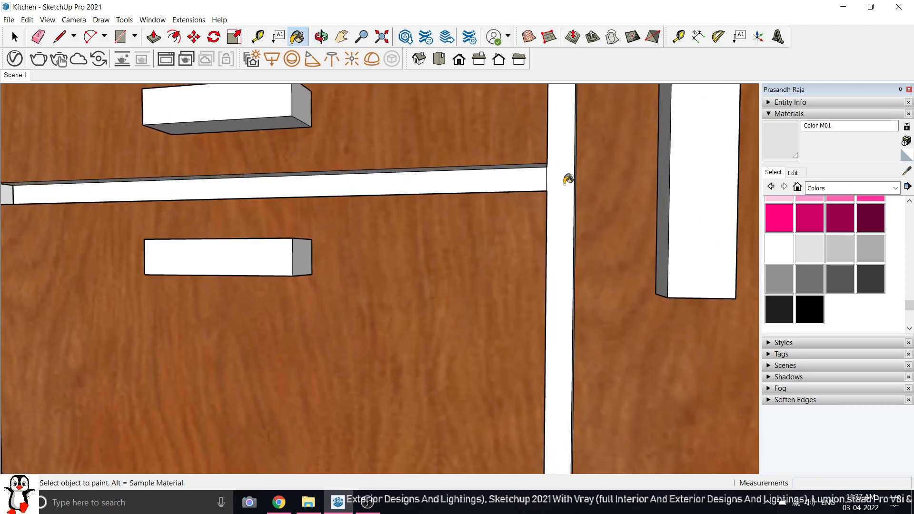
scroll(602, 235, "down", 3)
scroll(581, 236, "down", 3)
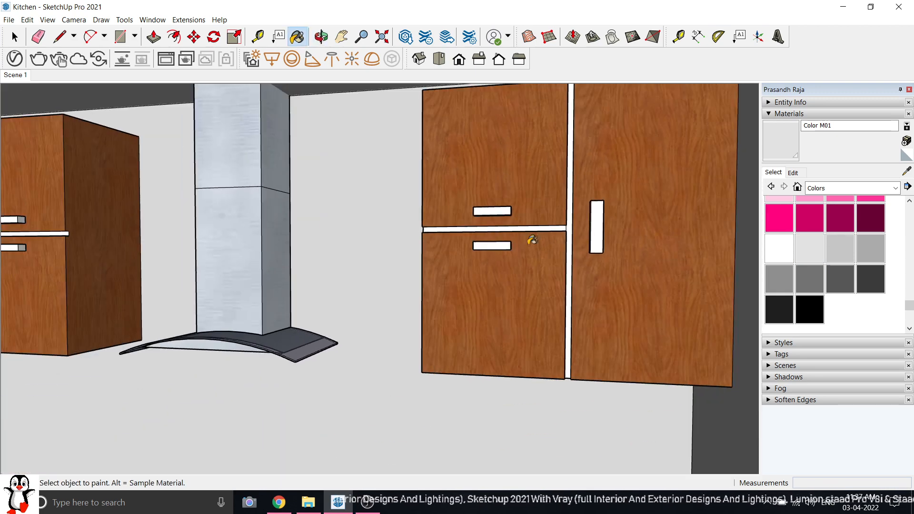
Paint the recessed strips between the doors of the wall cabinet nearest the fridge with Color M01.
scroll(42, 225, "up", 4)
scroll(105, 240, "up", 1)
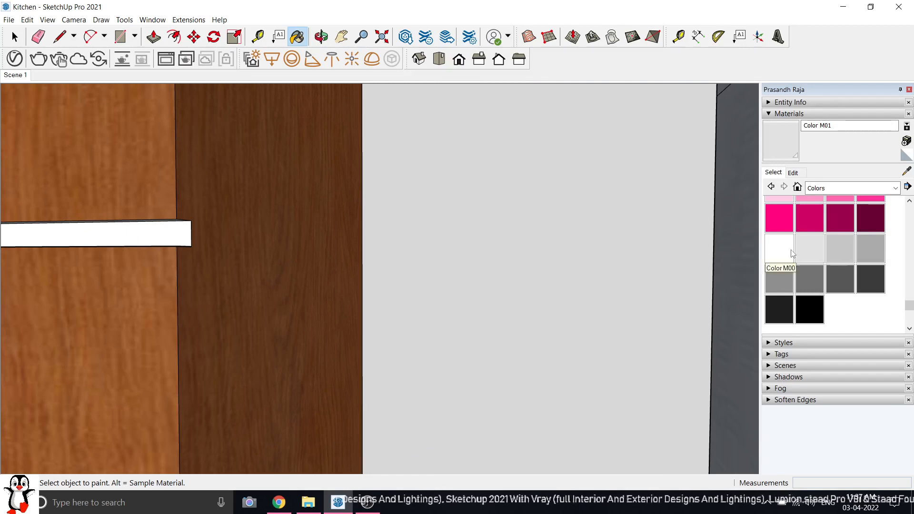
left_click(809, 248)
middle_click_drag(234, 234, 167, 226)
left_click(172, 226)
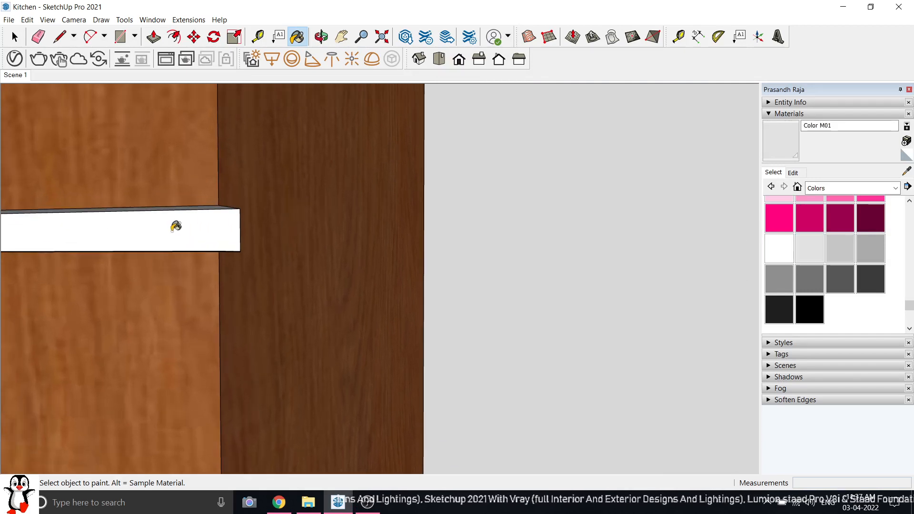
scroll(471, 229, "down", 3)
scroll(34, 241, "up", 2)
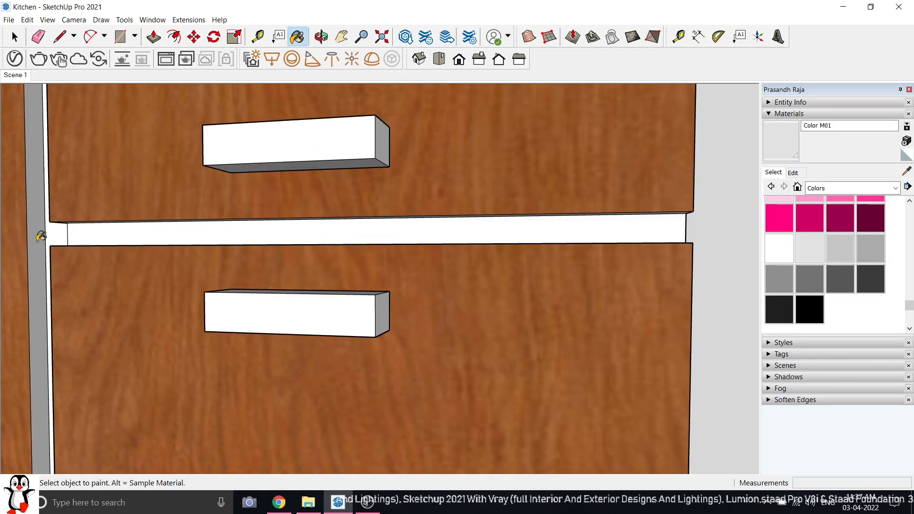
middle_click_drag(69, 232, 27, 214)
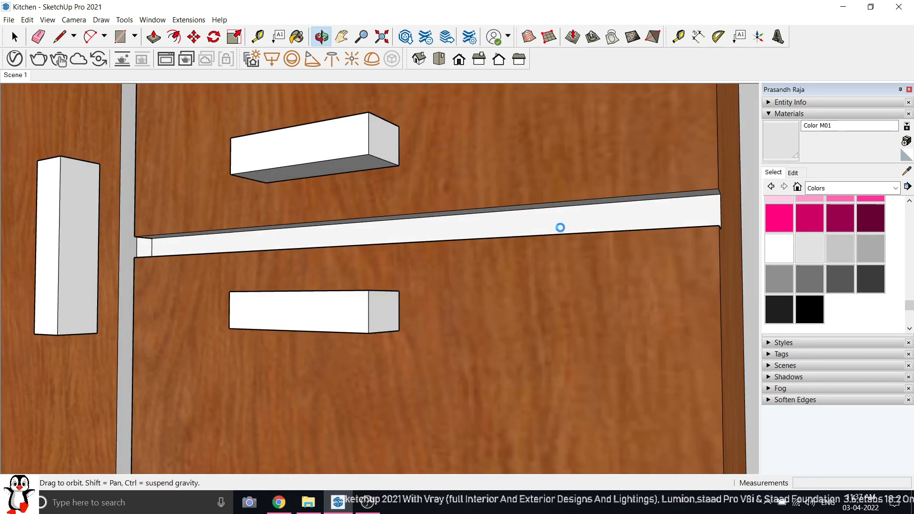
middle_click_drag(560, 227, 563, 220)
scroll(563, 221, "up", 3)
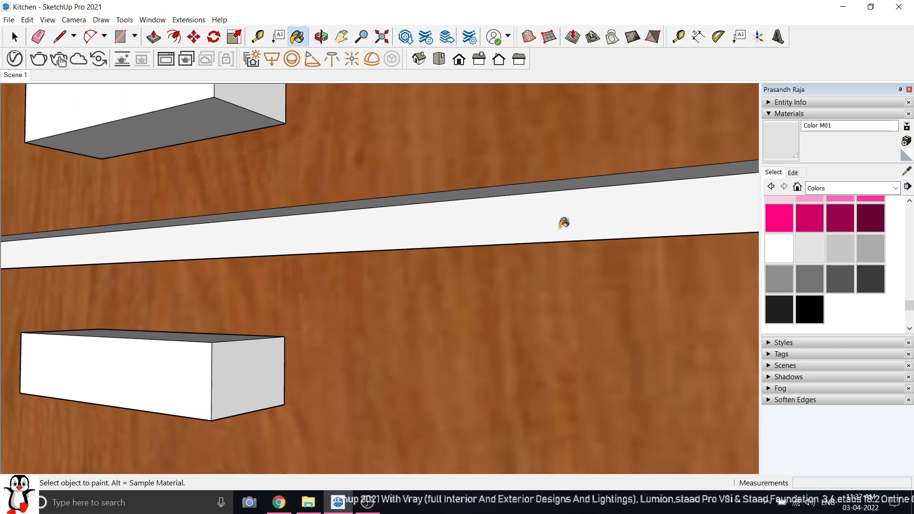
scroll(429, 237, "down", 3)
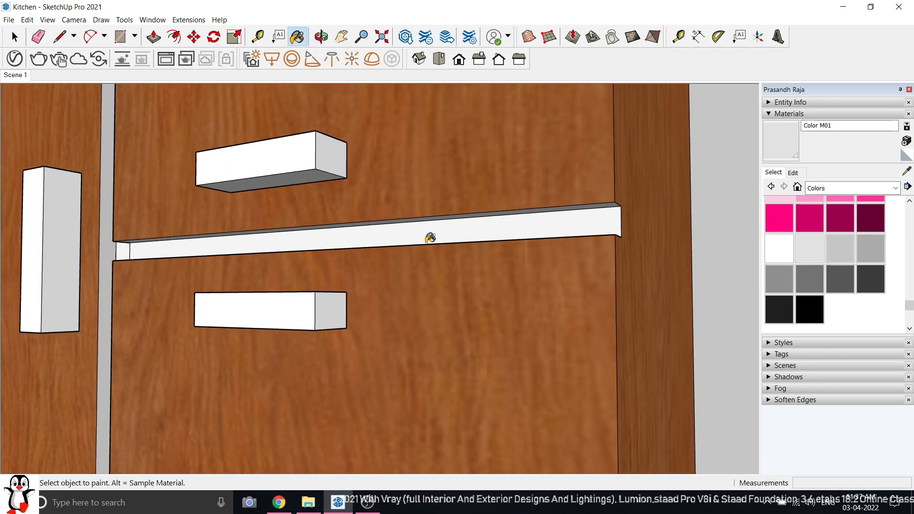
Paint the inner edges of the door gaps on the wall cabinet nearest the window with Color M01.
left_click(458, 59)
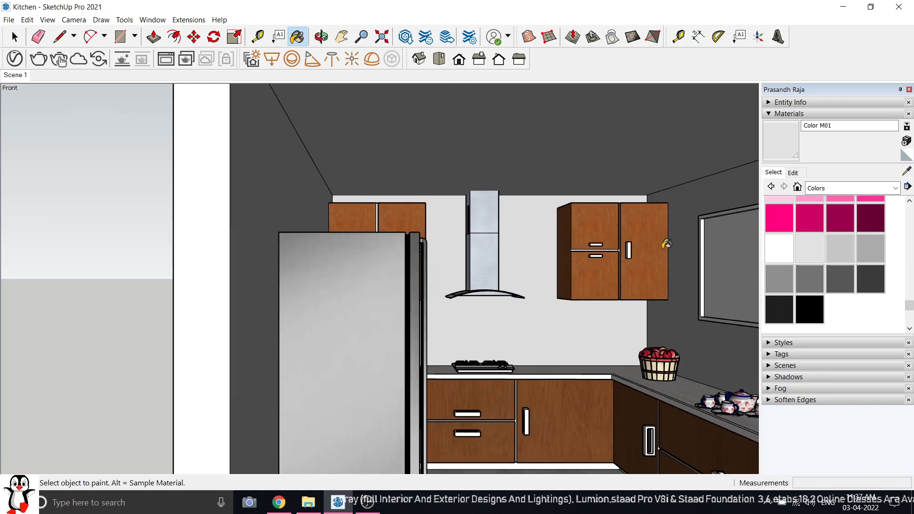
scroll(592, 242, "up", 10)
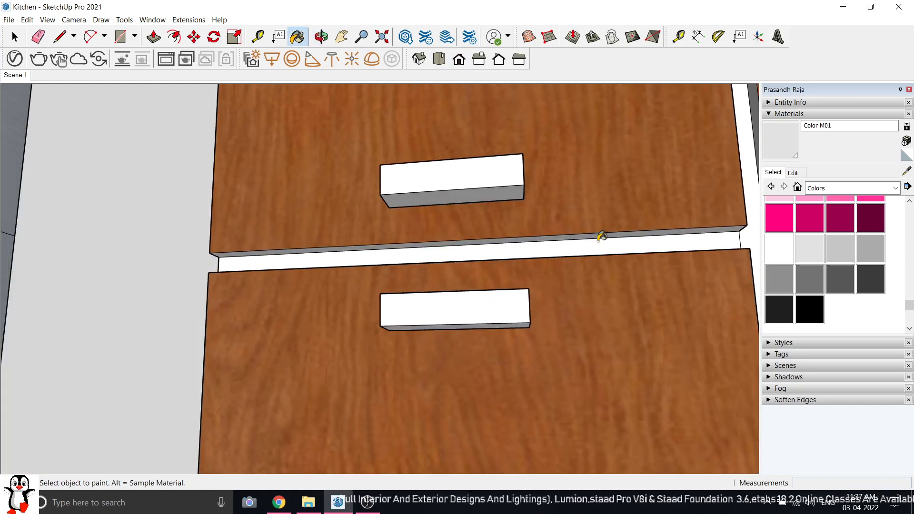
scroll(613, 233, "down", 5)
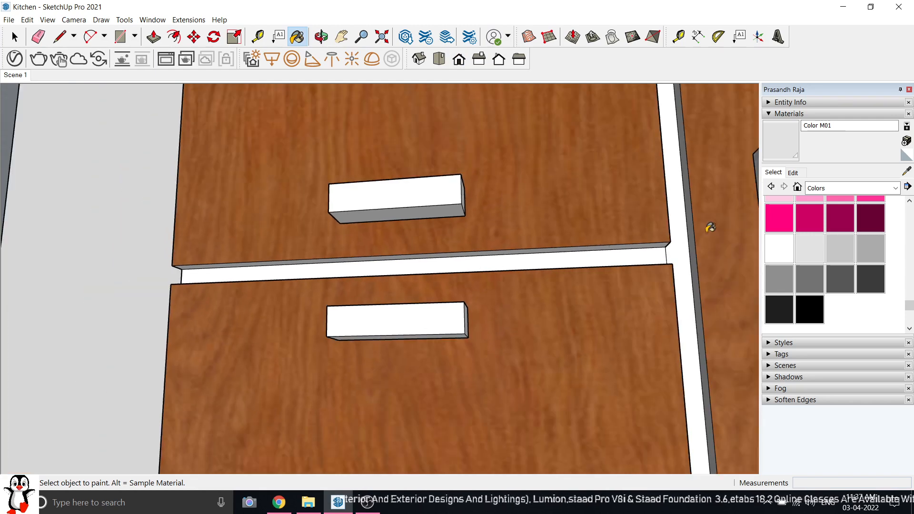
scroll(688, 233, "up", 5)
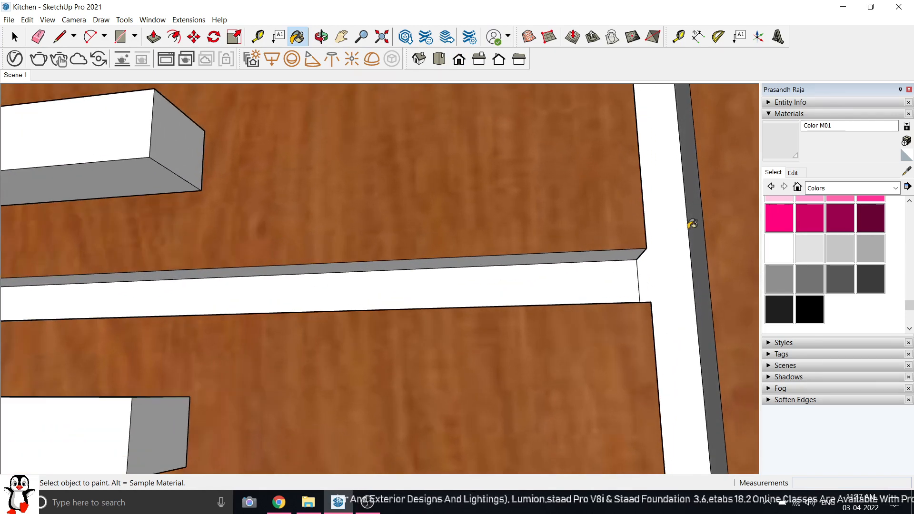
scroll(614, 237, "down", 3)
scroll(614, 236, "down", 10)
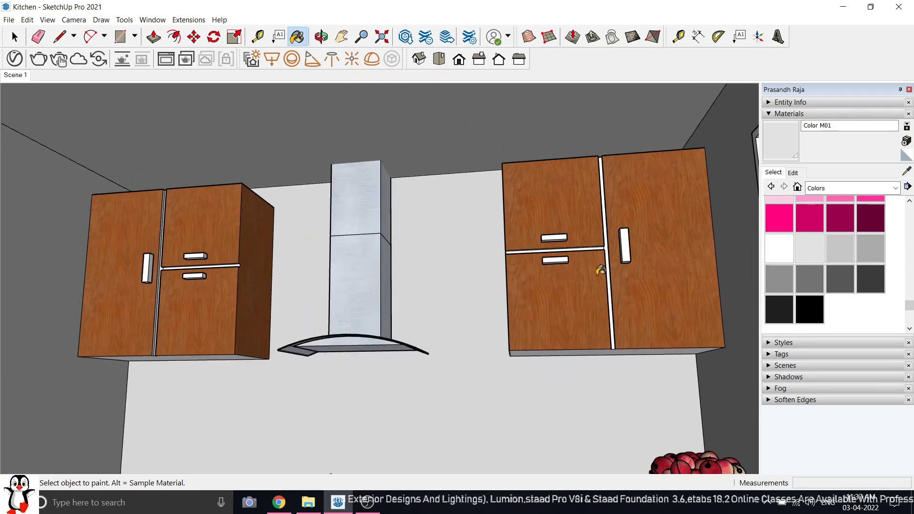
Sample Wood Cherry Original from a wall cabinet door and paint the undersides of both wall cabinets with it.
middle_click_drag(596, 241, 735, 263)
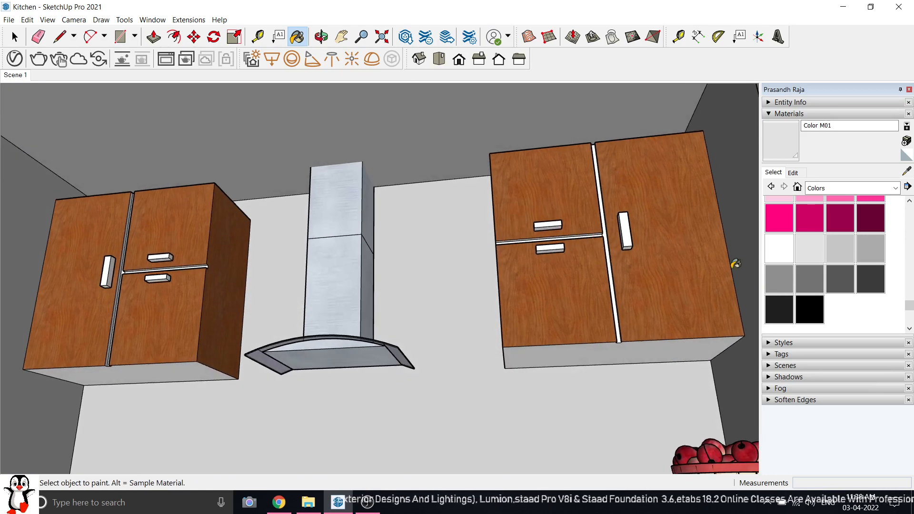
left_click(906, 171)
left_click(668, 251)
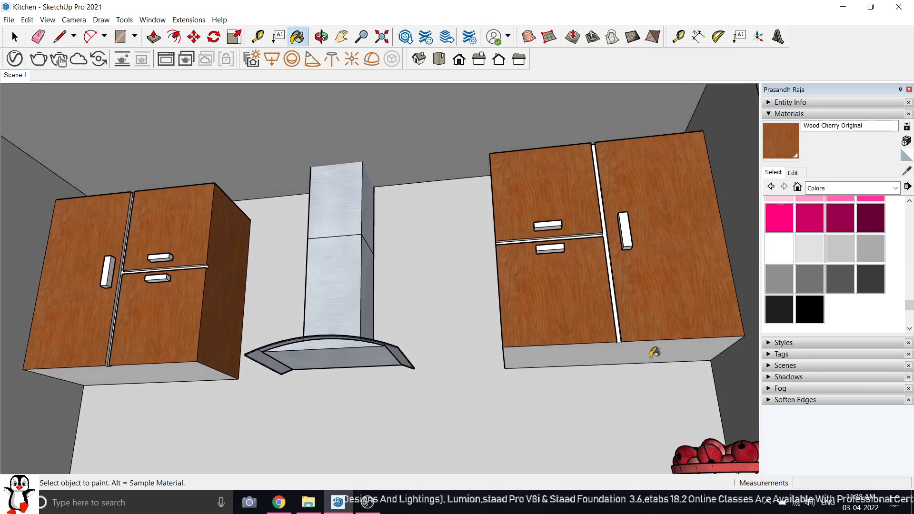
left_click(573, 359)
left_click(177, 376)
scroll(361, 280, "up", 5)
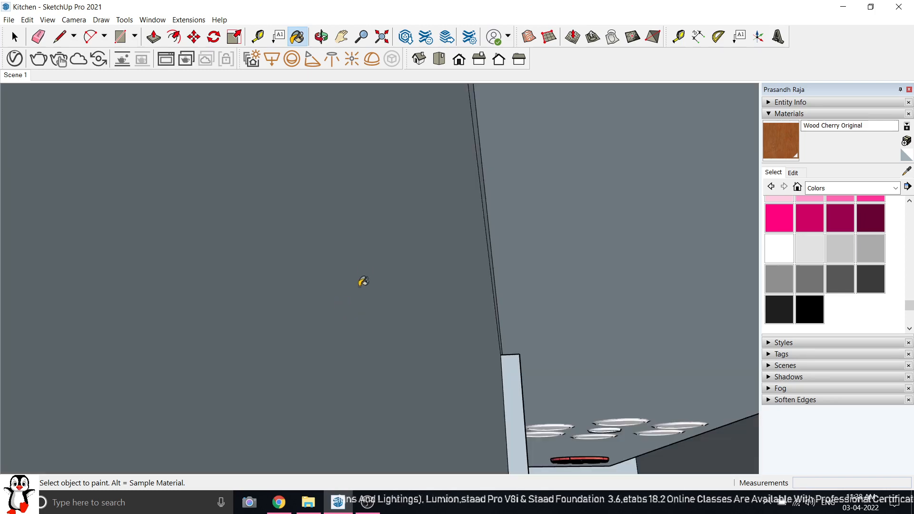
left_click(14, 37)
left_click(14, 37)
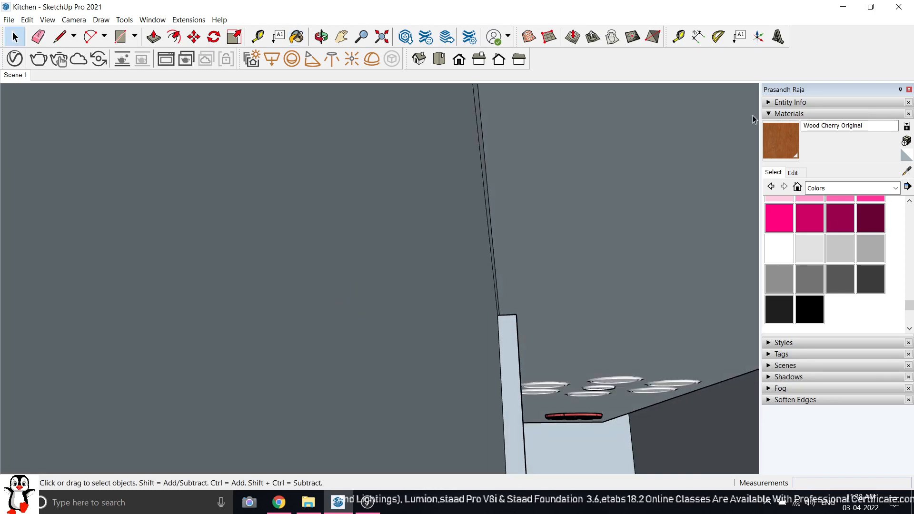
Paint the vertical recess between the fridge-side door and the drawers under the hob with Color M07 from the Colors collection.
left_click(459, 59)
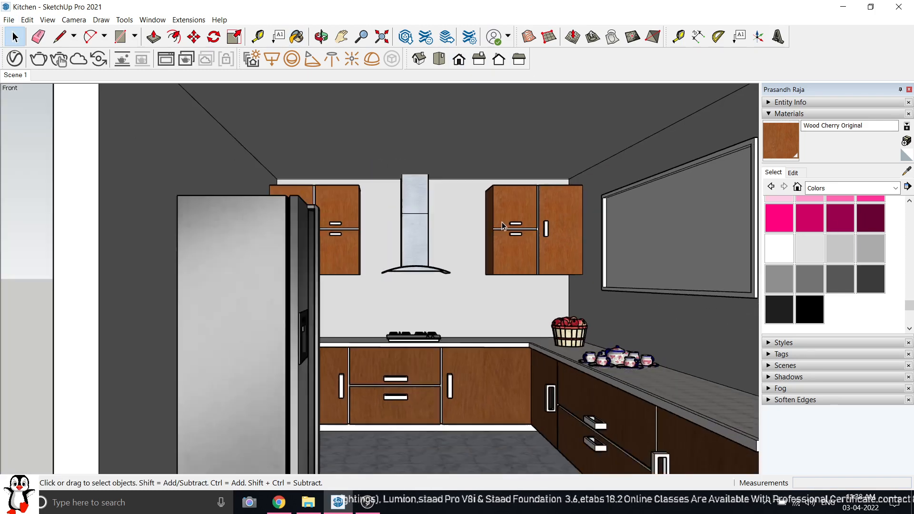
scroll(342, 381, "up", 6)
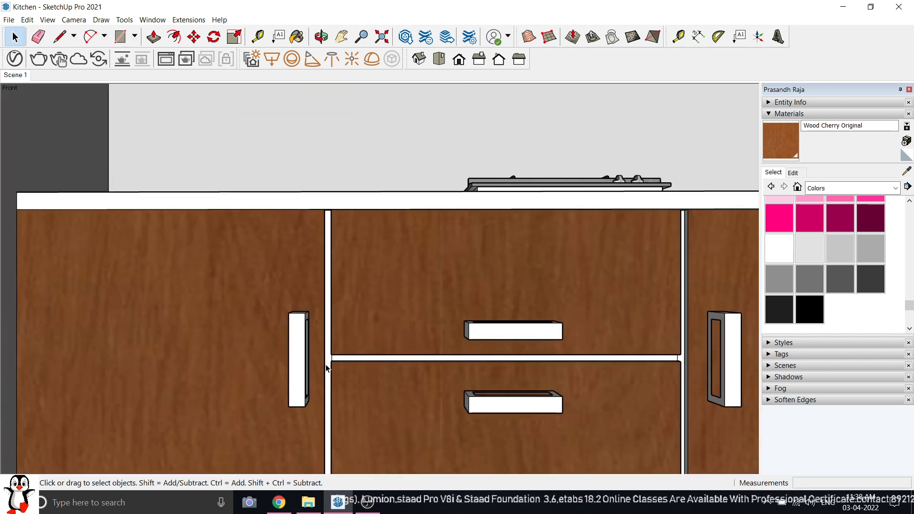
scroll(326, 367, "up", 3)
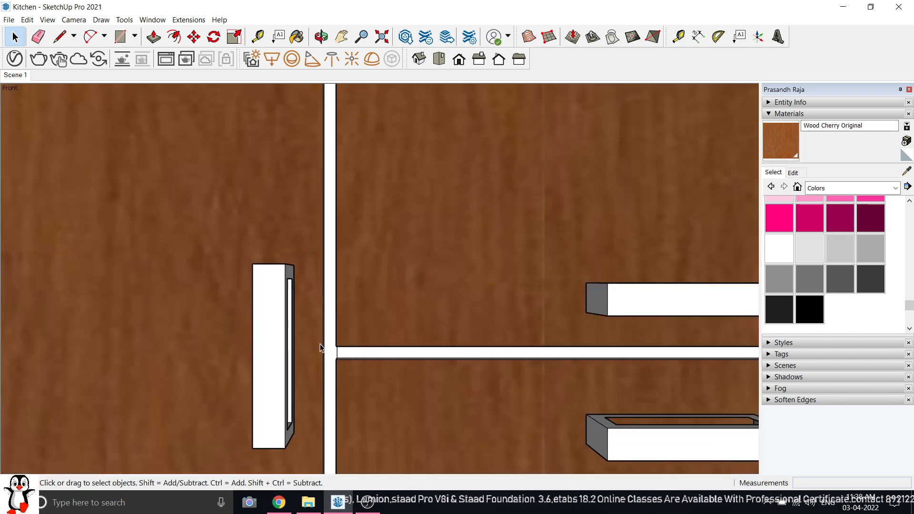
left_click(812, 304)
left_click(878, 273)
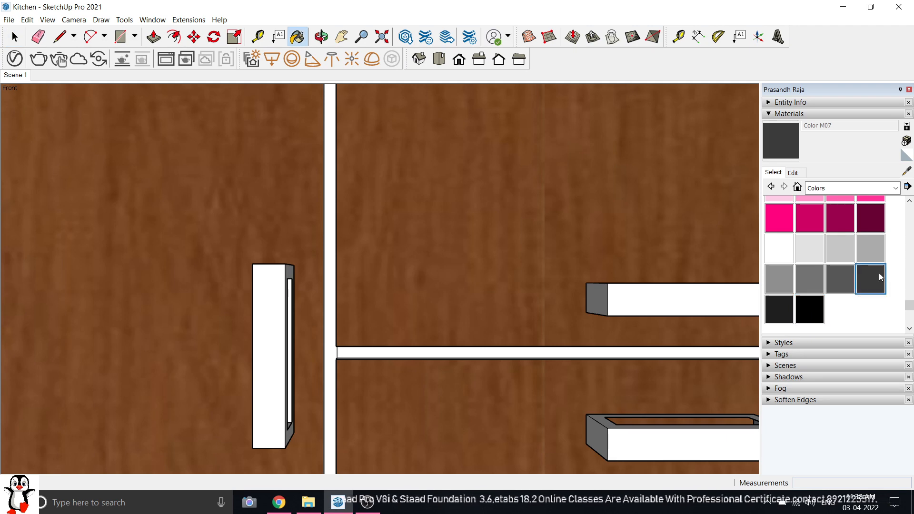
scroll(333, 270, "up", 3)
left_click(333, 270)
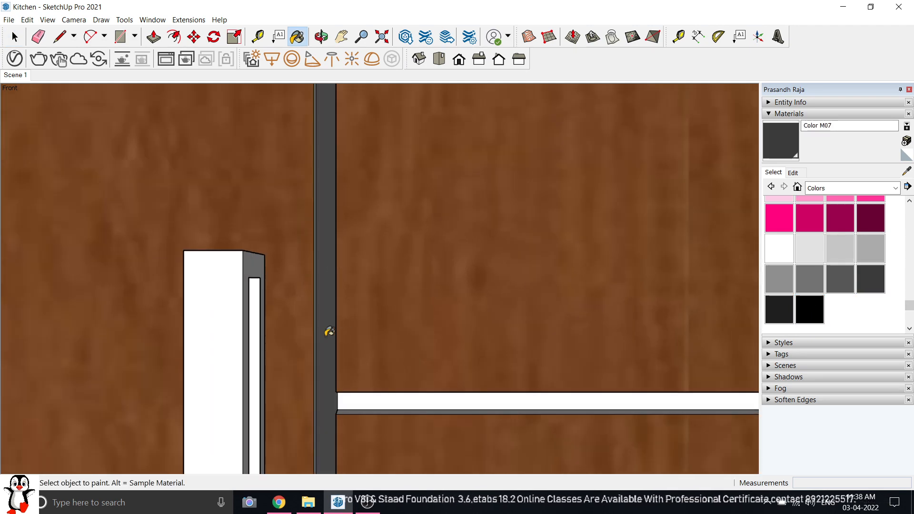
Paint the horizontal recess between the two drawers under the hob and its adjoining inner edges with Color M07.
mouse_move(327, 330)
middle_mouse_down()
mouse_move(274, 333)
mouse_move(326, 301)
mouse_move(451, 316)
mouse_move(324, 291)
mouse_move(358, 279)
mouse_move(318, 235)
mouse_move(426, 410)
middle_mouse_up()
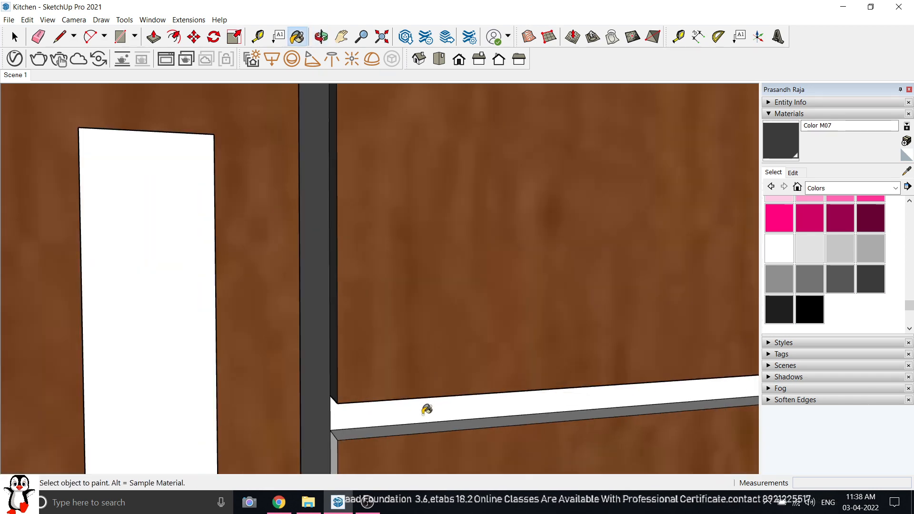
scroll(426, 410, "up", 2)
left_click(415, 417)
left_click(389, 432)
mouse_move(257, 273)
middle_mouse_down()
mouse_move(401, 277)
mouse_move(436, 402)
middle_mouse_up()
scroll(434, 378, "up", 2)
scroll(434, 378, "up", 2)
left_click(436, 361)
scroll(379, 296, "down", 5)
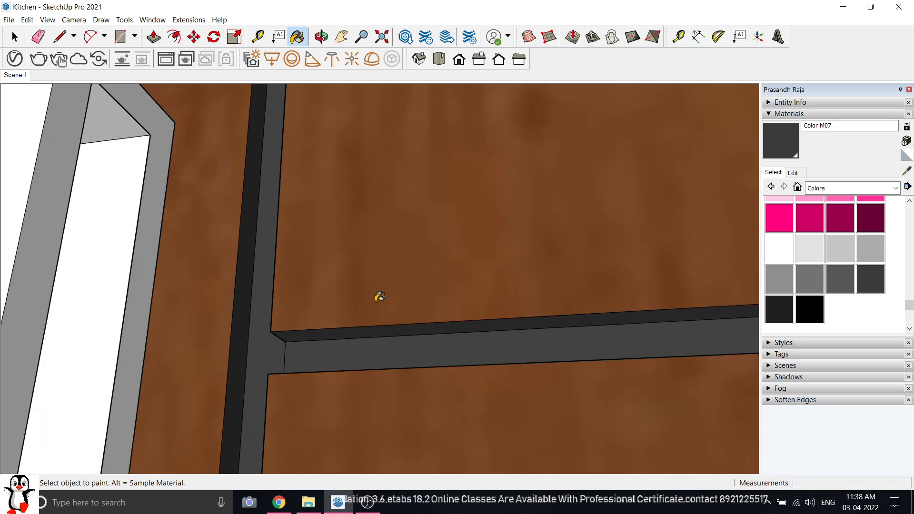
Paint the remaining inner edges where the drawer gap meets the fridge-side door gap with Color M07.
middle_click_drag(317, 351, 374, 396)
scroll(322, 375, "up", 3)
middle_click_drag(322, 375, 410, 404)
scroll(336, 376, "up", 2)
left_click(336, 373)
scroll(304, 308, "down", 10)
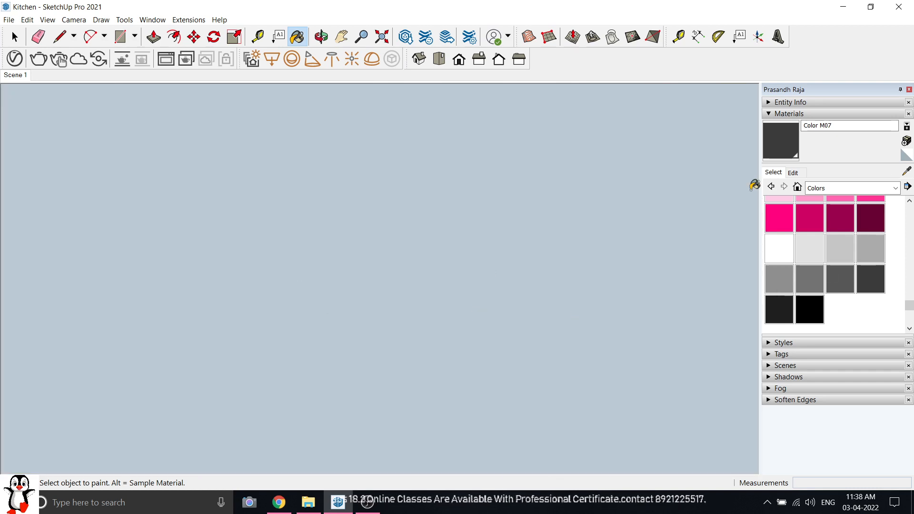
Paint the vertical recess between the hob drawers and the corner-side door, including the drawers' side edges, with Color M07.
scroll(356, 218, "up", 5)
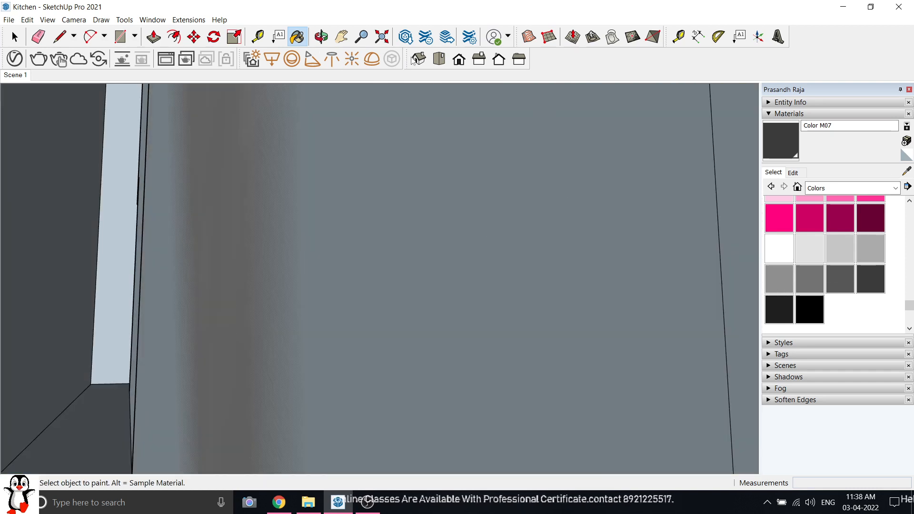
left_click(459, 58)
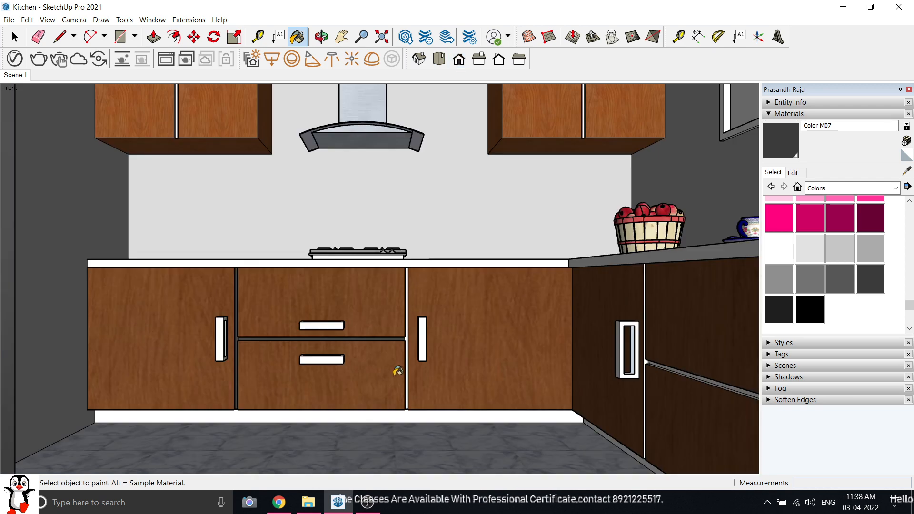
scroll(414, 329, "up", 5)
middle_click_drag(429, 300, 538, 254)
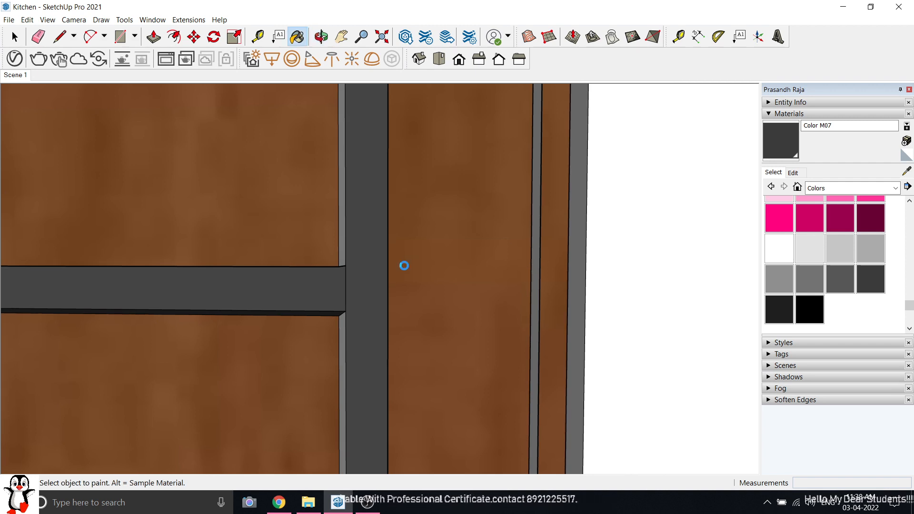
mouse_move(404, 265)
middle_mouse_down()
mouse_move(292, 196)
mouse_move(351, 187)
middle_mouse_up()
scroll(347, 187, "up", 2)
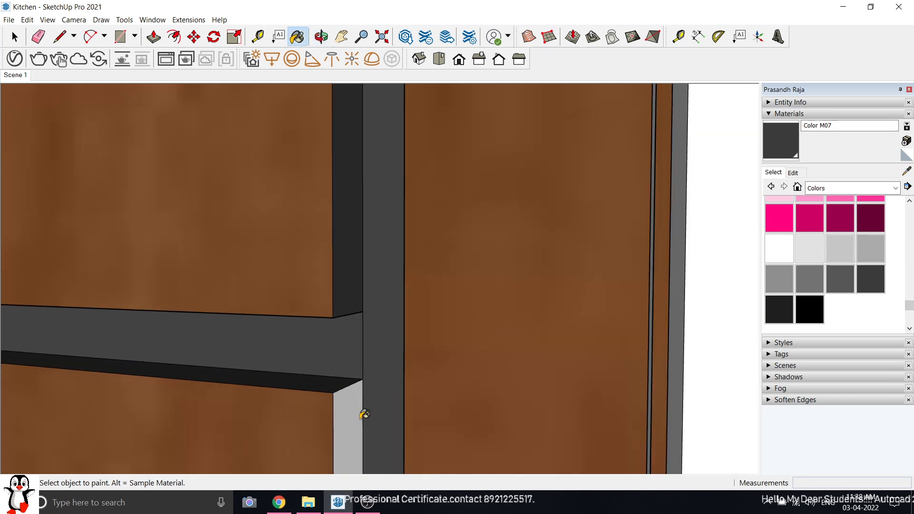
scroll(357, 265, "down", 5)
middle_click_drag(359, 267, 402, 280)
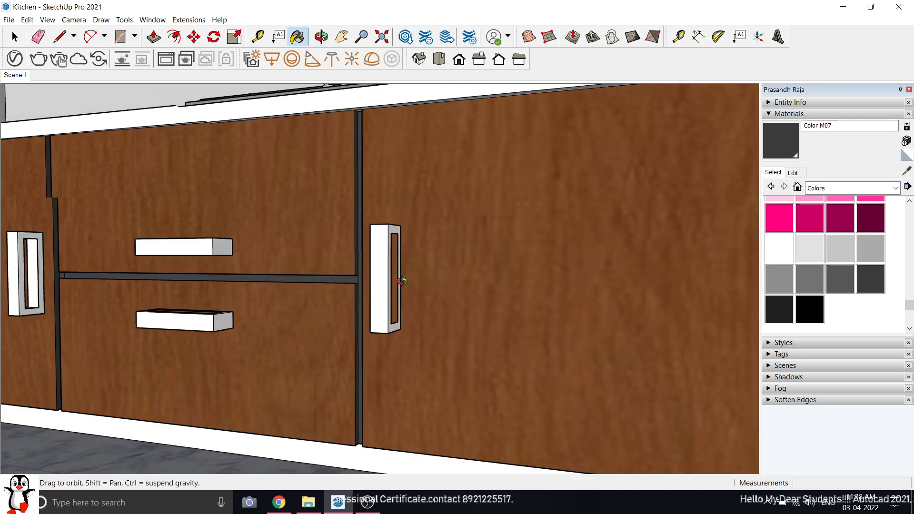
scroll(318, 271, "down", 4)
scroll(597, 267, "up", 1)
scroll(351, 281, "down", 3)
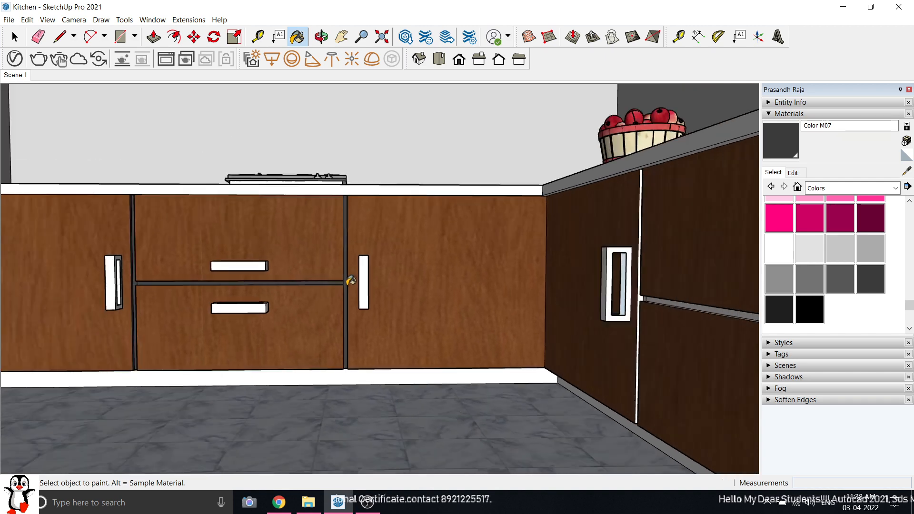
Paint the vertical recess and inner edge between the corner door and drawers of the window-side base cabinet with Color M07.
scroll(597, 290, "up", 6)
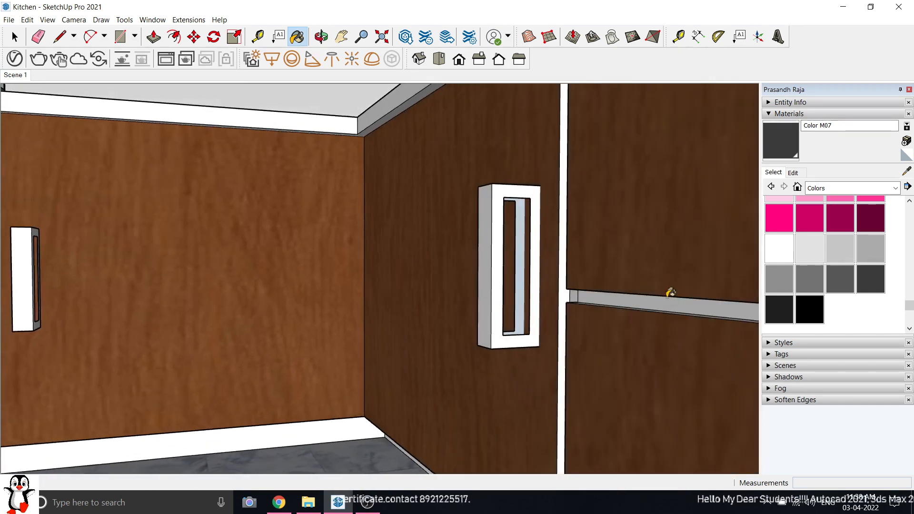
scroll(565, 287, "up", 5)
left_click(564, 287)
middle_click_drag(566, 287, 747, 301)
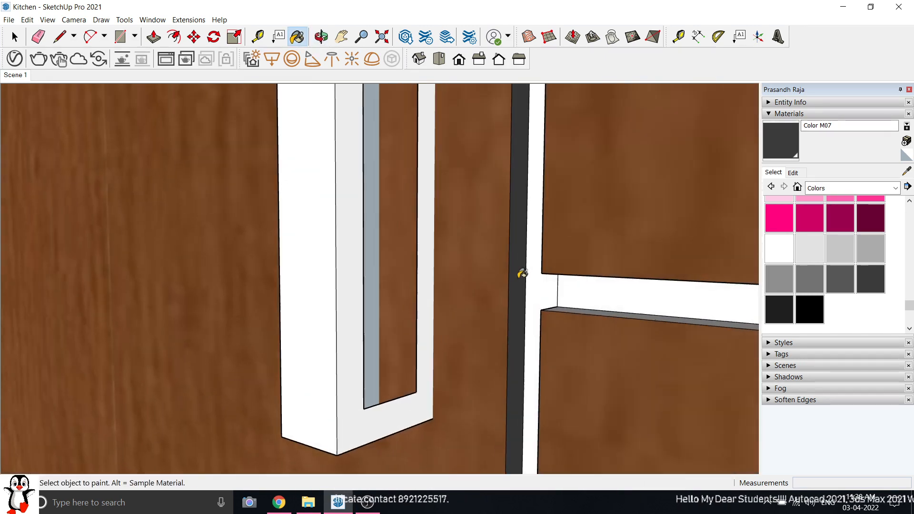
scroll(522, 274, "up", 2)
left_click(538, 256)
mouse_move(538, 257)
middle_mouse_down()
mouse_move(555, 271)
mouse_move(667, 279)
middle_mouse_up()
scroll(592, 289, "up", 3)
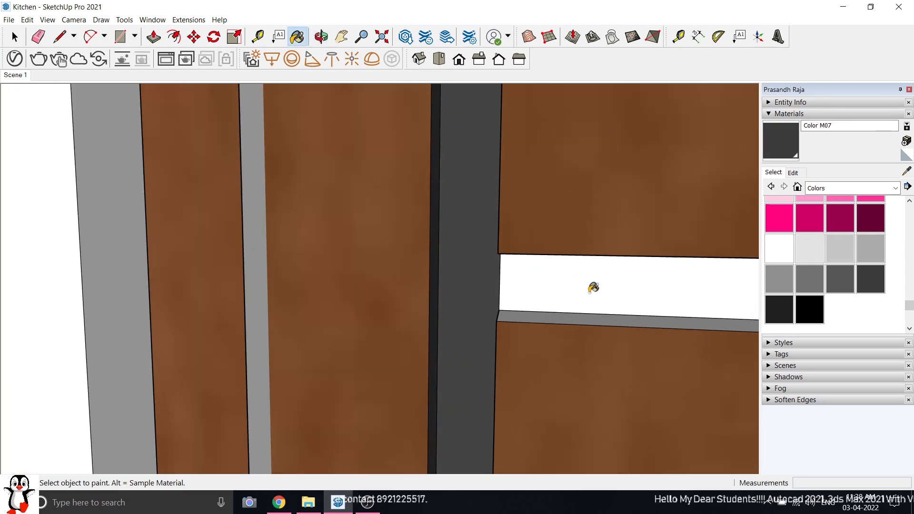
Paint the horizontal recess between the window-side drawers and its inner edges with Color M07.
left_click(593, 288)
mouse_move(577, 306)
middle_mouse_down()
mouse_move(501, 318)
mouse_move(536, 327)
mouse_move(594, 281)
mouse_move(536, 195)
mouse_move(496, 199)
mouse_move(391, 263)
middle_mouse_up()
left_click(496, 200)
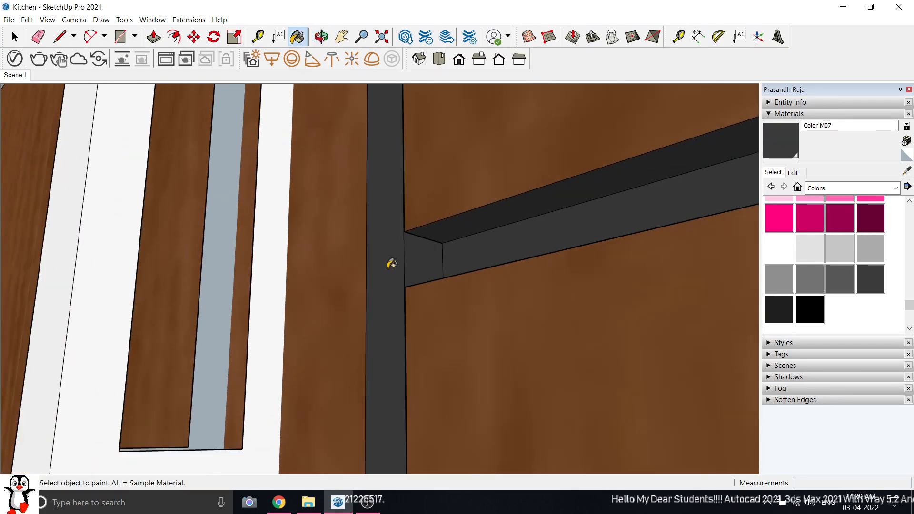
scroll(391, 263, "down", 8)
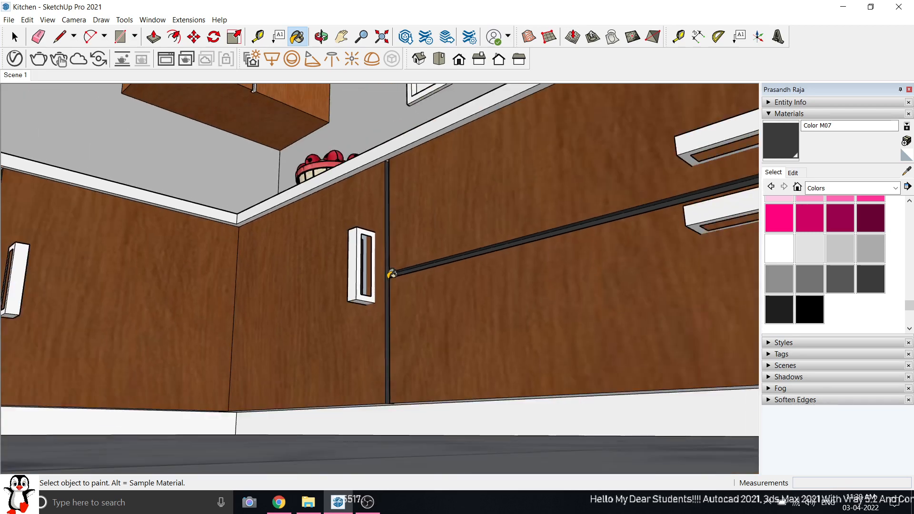
scroll(390, 275, "down", 3)
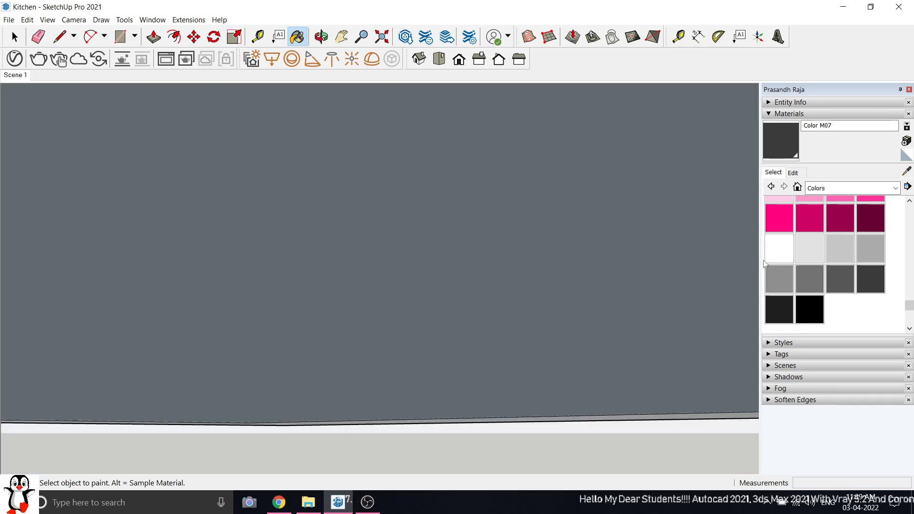
Paint the vertical recess between the window-side drawers and the end door with Color M07.
left_click(459, 59)
middle_click_drag(431, 339, 598, 328)
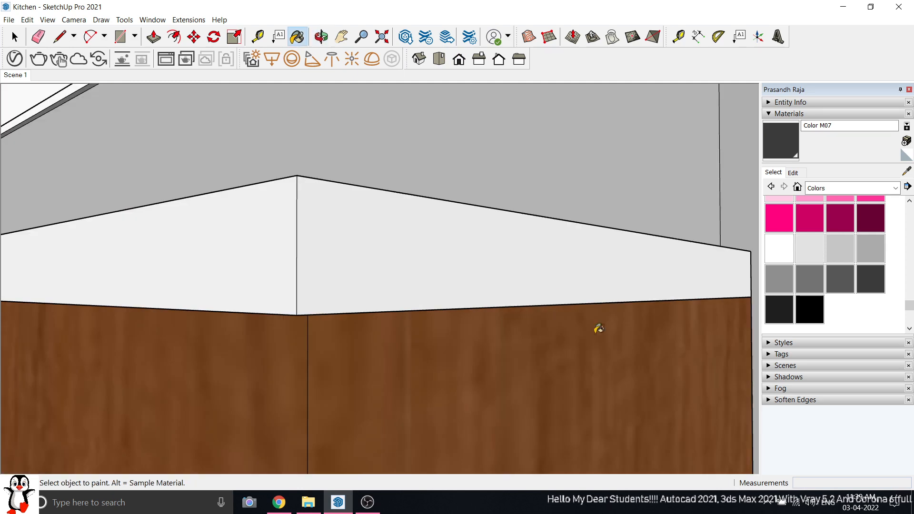
scroll(569, 241, "up", 4)
scroll(43, 371, "up", 5)
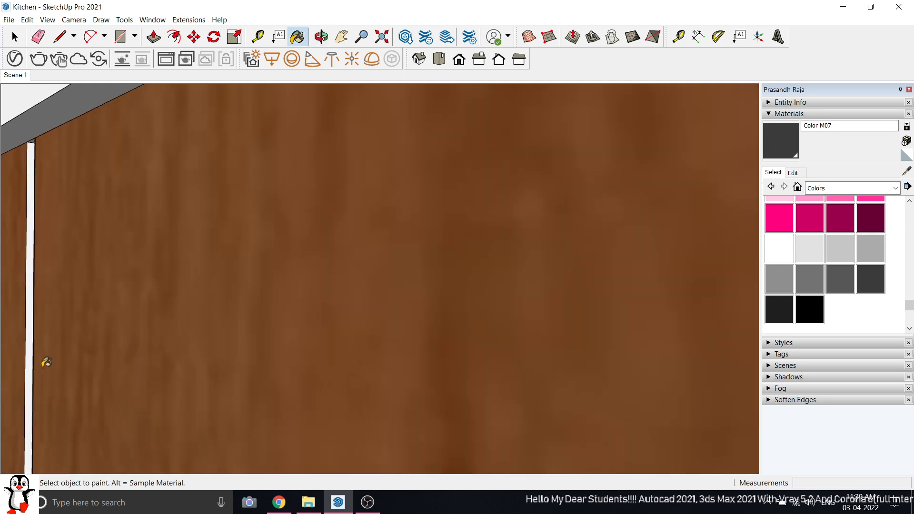
middle_click_drag(45, 363, 321, 303)
scroll(78, 330, "up", 4)
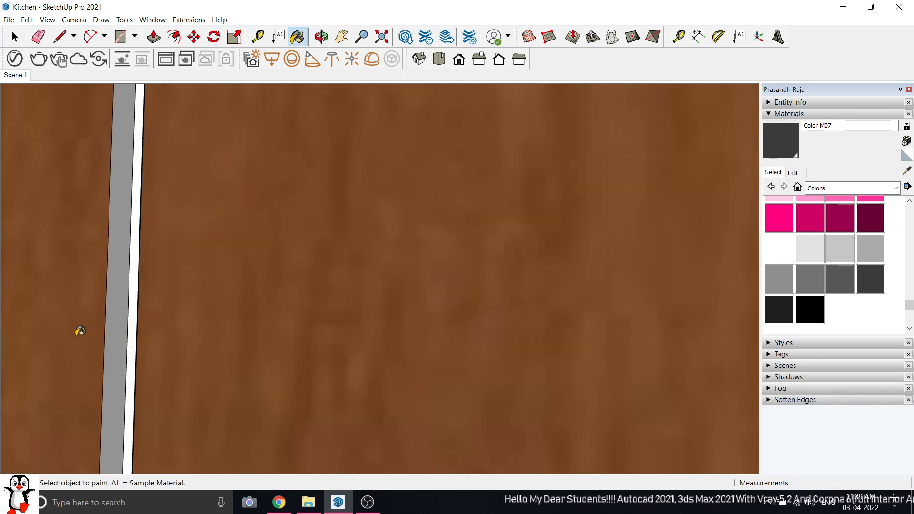
mouse_move(122, 321)
middle_mouse_down()
mouse_move(154, 343)
mouse_move(245, 351)
mouse_move(205, 330)
middle_mouse_up()
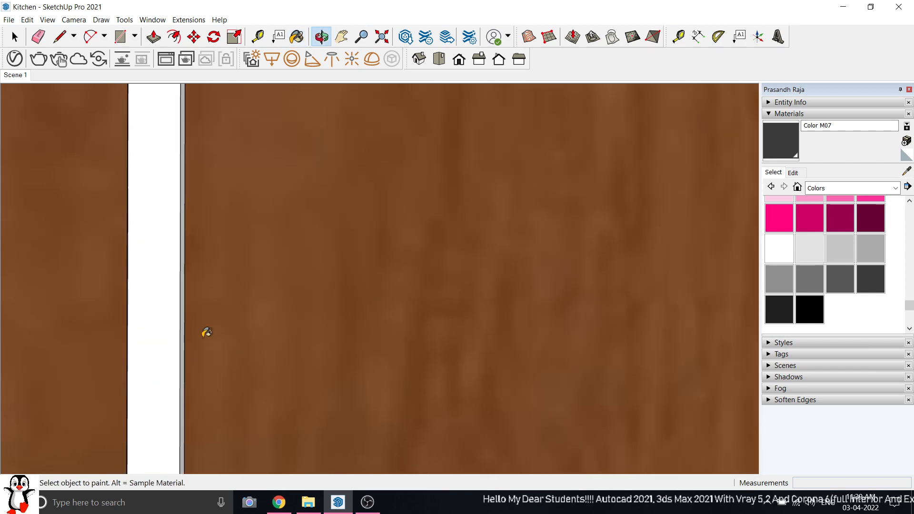
key("o")
left_click_drag(157, 306, 176, 310)
middle_click_drag(176, 310, 216, 316)
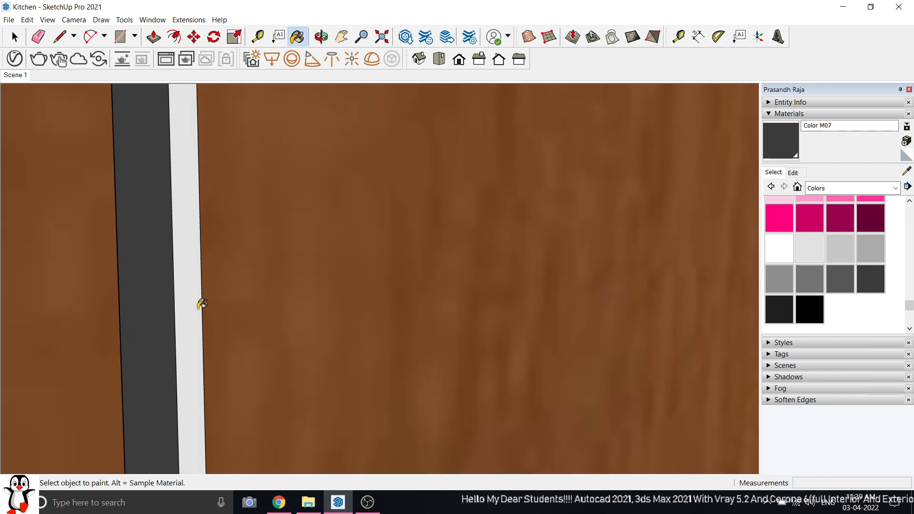
Paint the remaining inner side edges of the gap beside the end door of the window-side base cabinet with Color M07.
scroll(192, 302, "down", 3)
scroll(248, 305, "down", 2)
middle_click_drag(316, 309, 176, 236)
scroll(184, 250, "down", 3)
scroll(182, 346, "up", 5)
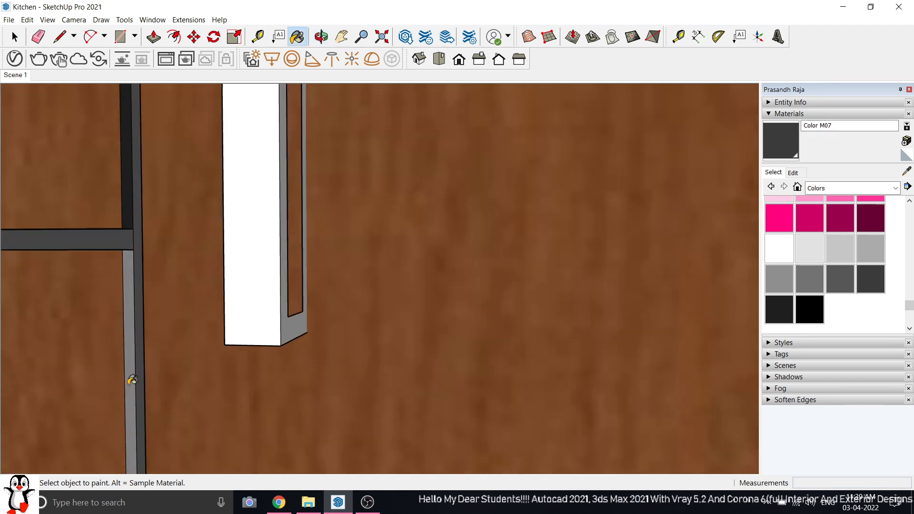
scroll(209, 264, "down", 4)
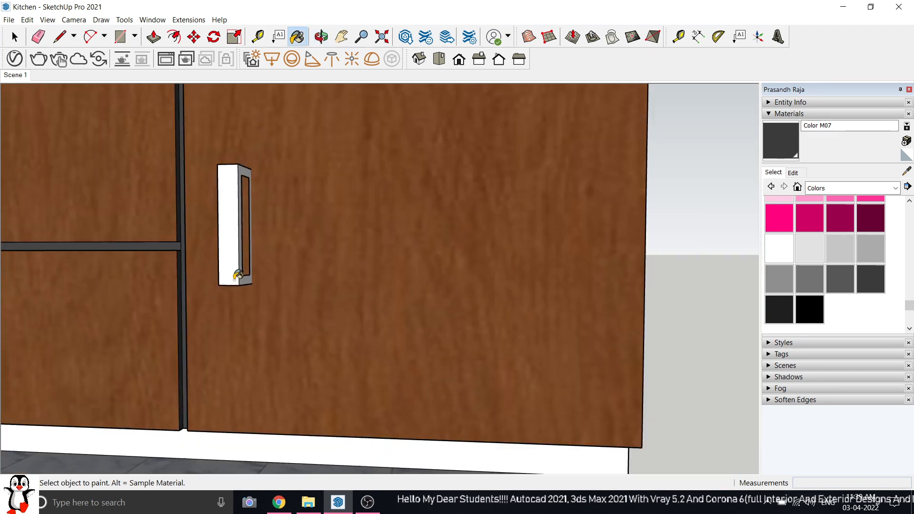
mouse_move(212, 266)
middle_mouse_down()
mouse_move(237, 274)
mouse_move(120, 265)
mouse_move(245, 250)
middle_mouse_up()
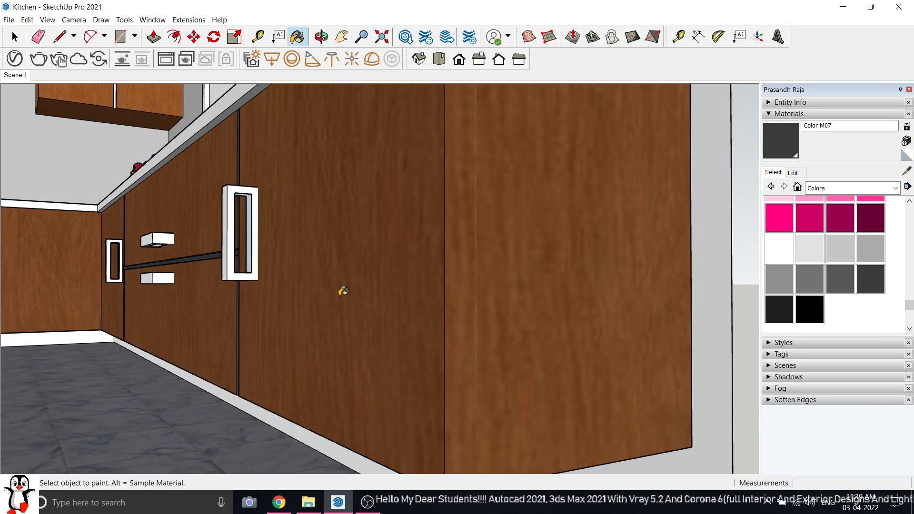
Paint the front plinths beneath the window-side and hob-side base cabinets with Color M07.
scroll(356, 297, "down", 3)
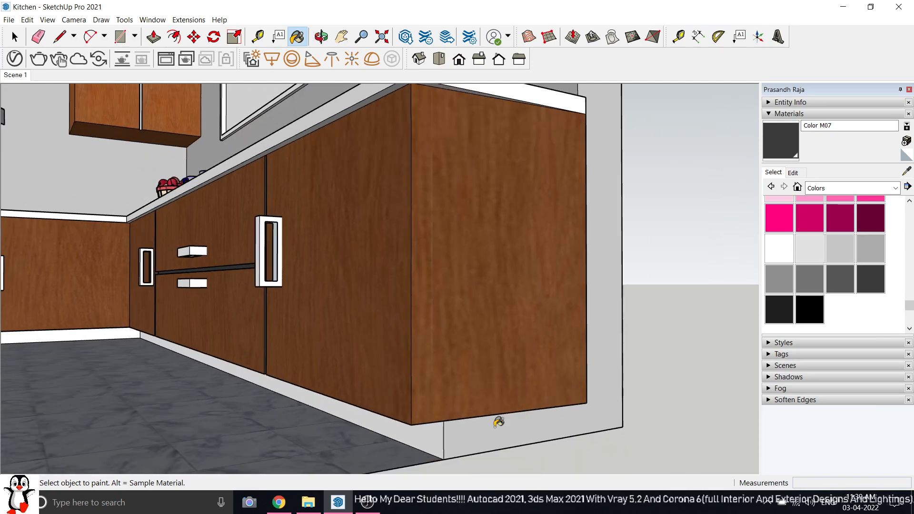
scroll(479, 444, "up", 3)
left_click(413, 434)
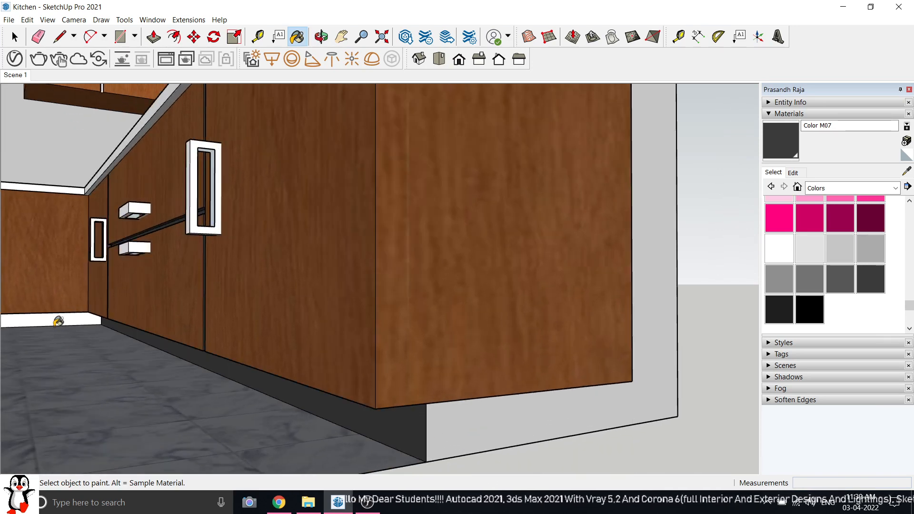
scroll(463, 293, "down", 3)
scroll(44, 318, "up", 6)
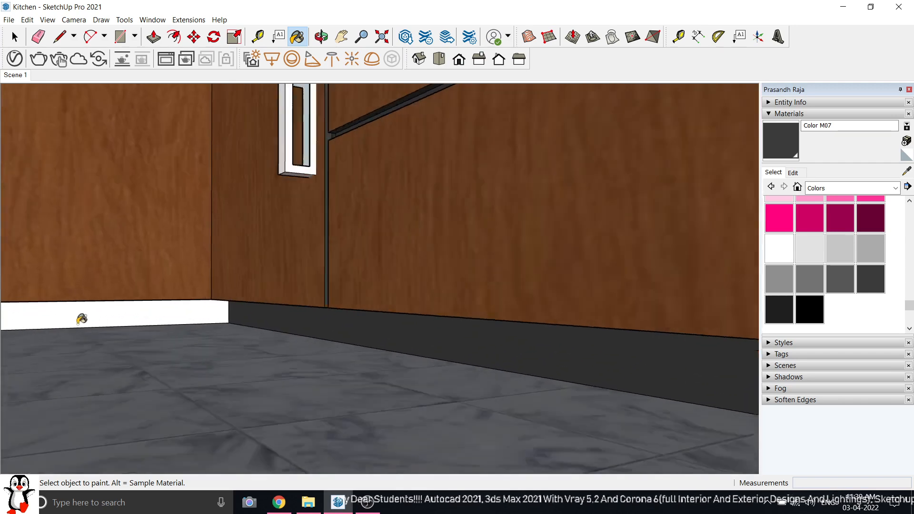
left_click(98, 312)
scroll(343, 294, "down", 5)
middle_click_drag(371, 282, 194, 314)
Leave the Paint Bucket tool, frame the whole kitchen from the front and slightly above, and collapse the Materials section.
left_click(14, 37)
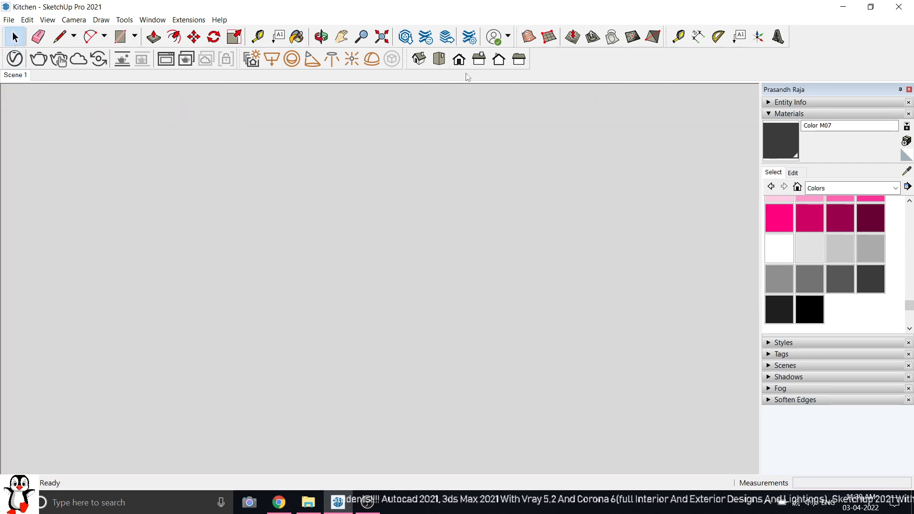
left_click(459, 59)
scroll(393, 249, "down", 6)
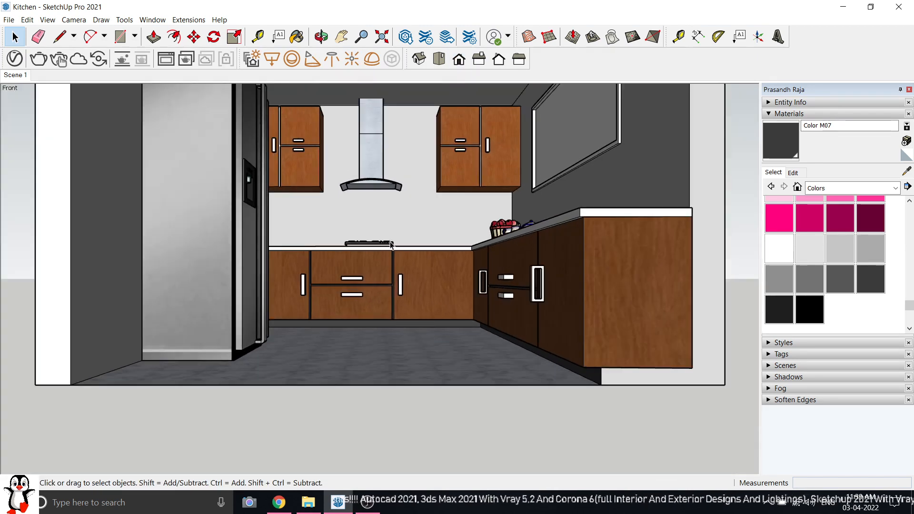
middle_click_drag(392, 244, 386, 315)
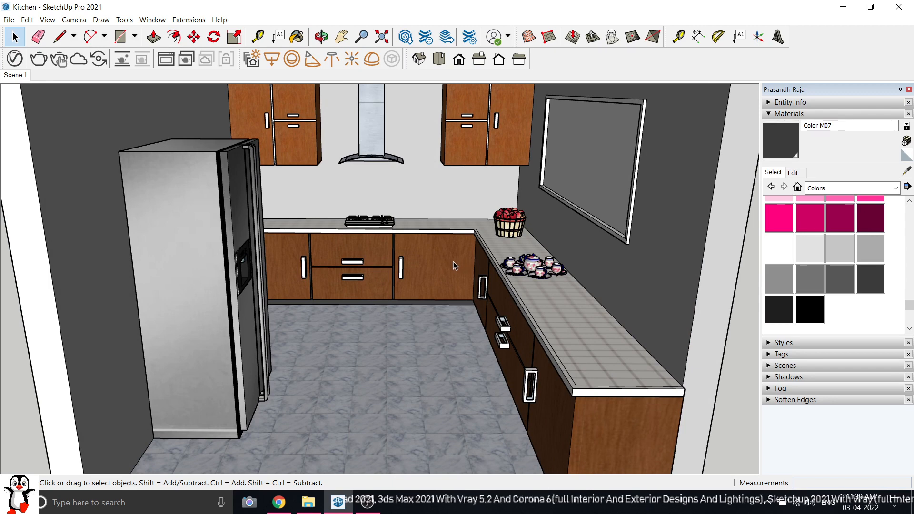
left_click(780, 114)
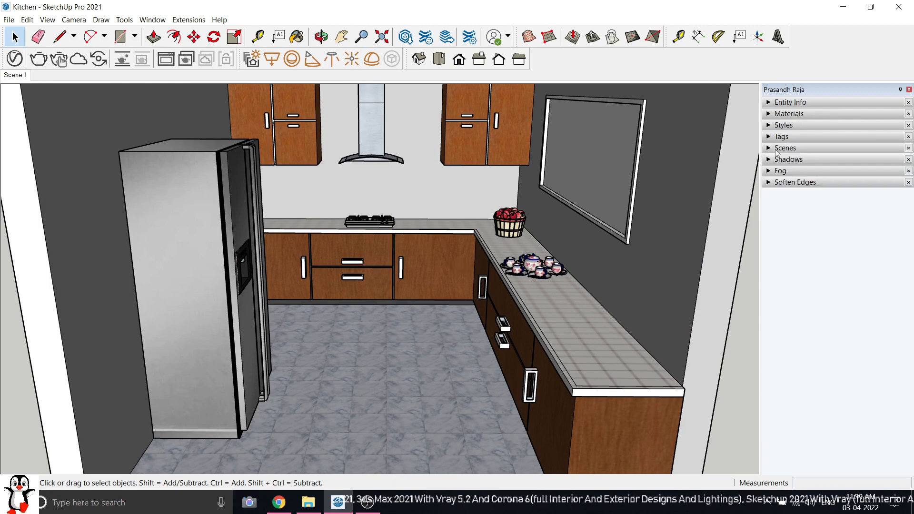
Recall Scene 1 and update it with all of its properties, then collapse the Scenes section.
left_click(784, 148)
double_click(781, 190)
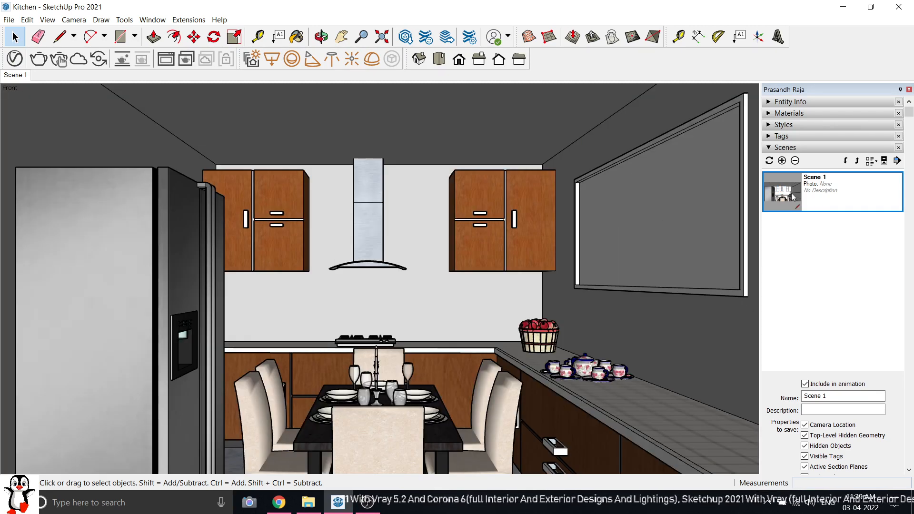
right_click(793, 196)
left_click(804, 205)
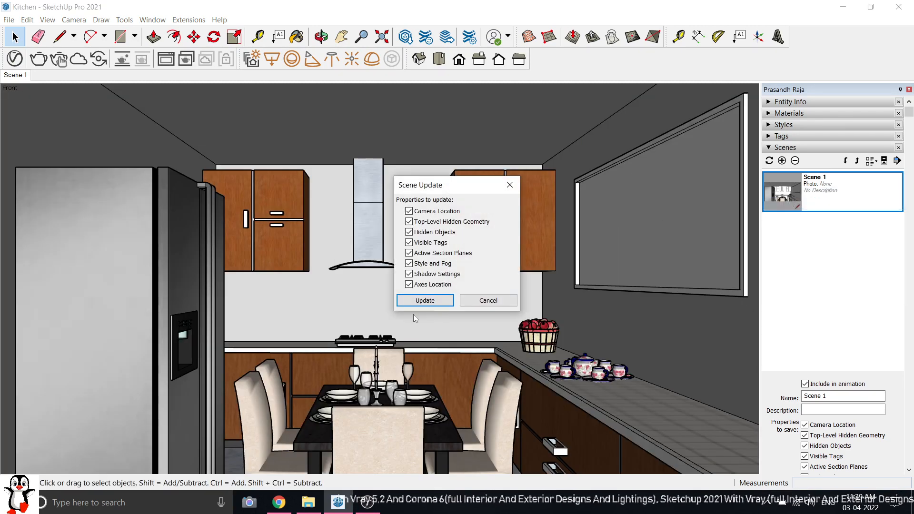
left_click(422, 301)
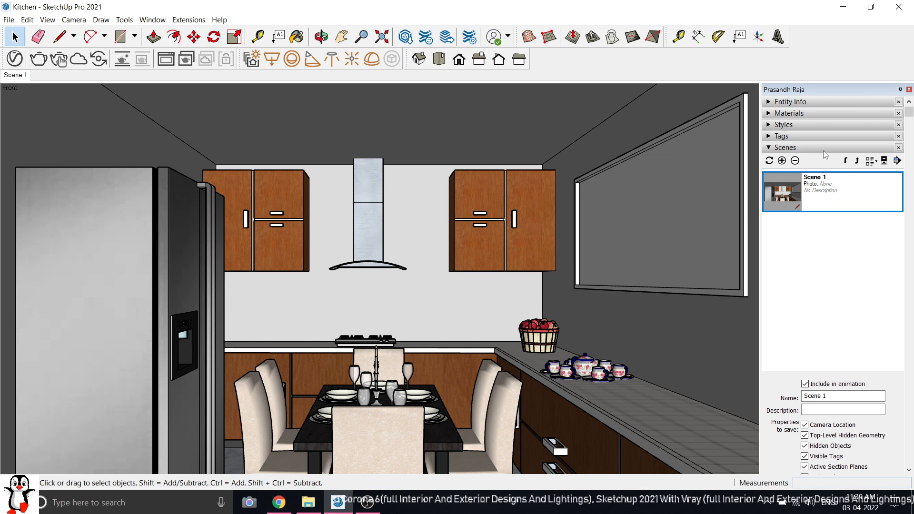
left_click(788, 147)
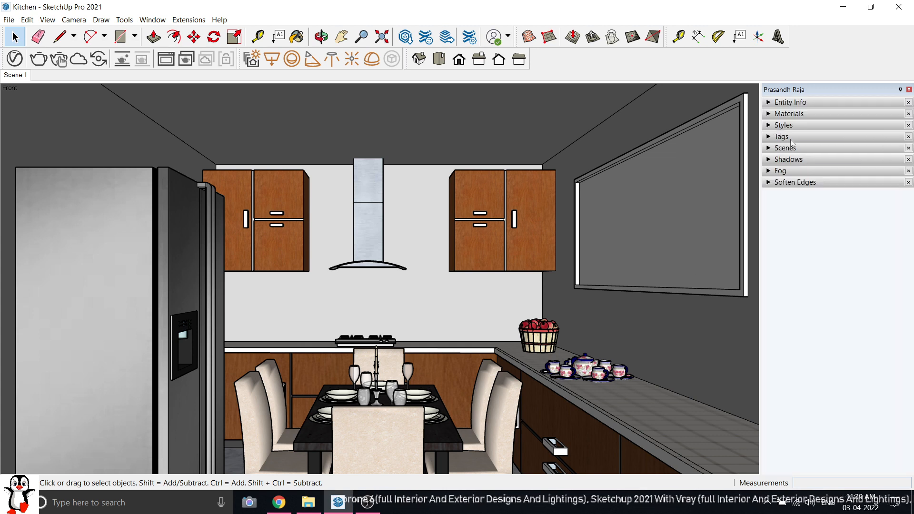
Paint the window pane with Translucent Glass Gray from the Glass and Mirrors collection, and collapse the Materials section.
left_click(769, 115)
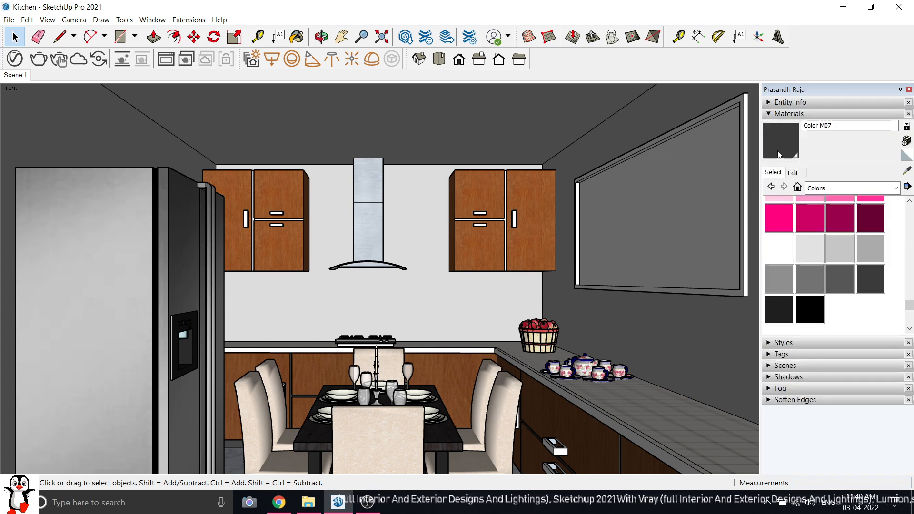
left_click(824, 192)
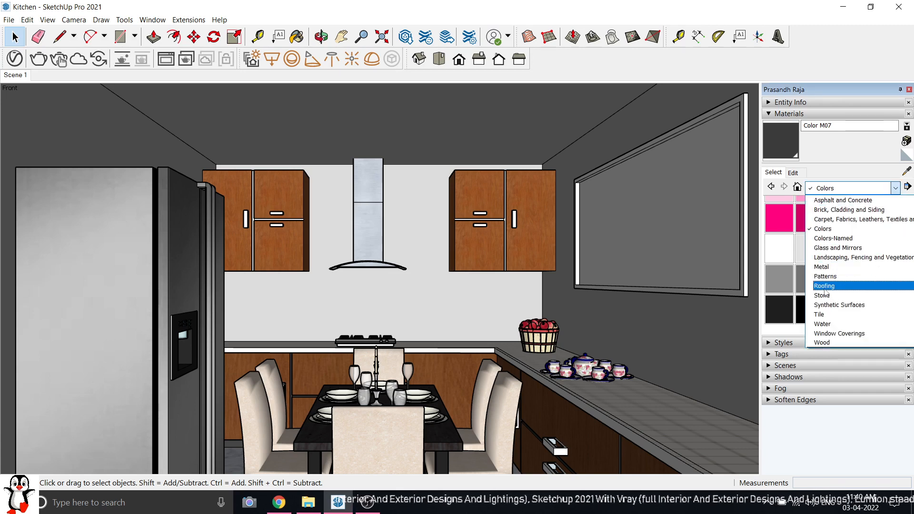
left_click(827, 248)
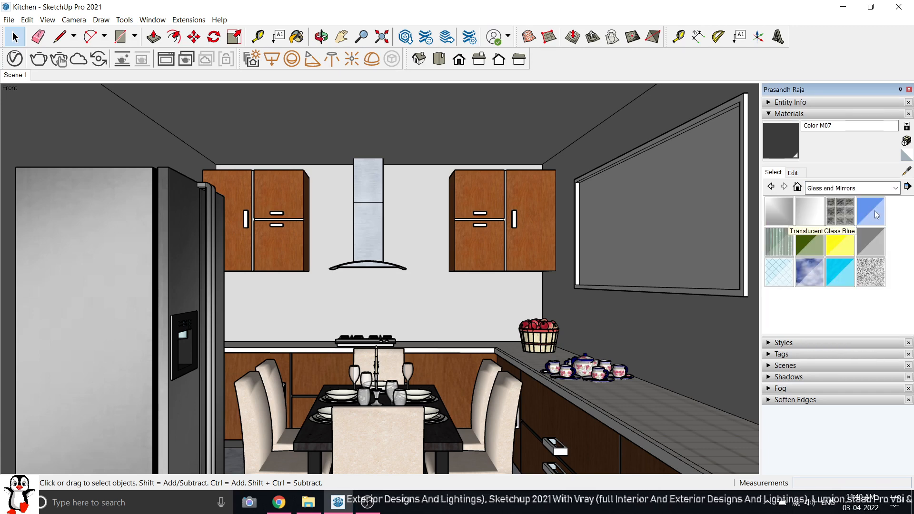
left_click(870, 247)
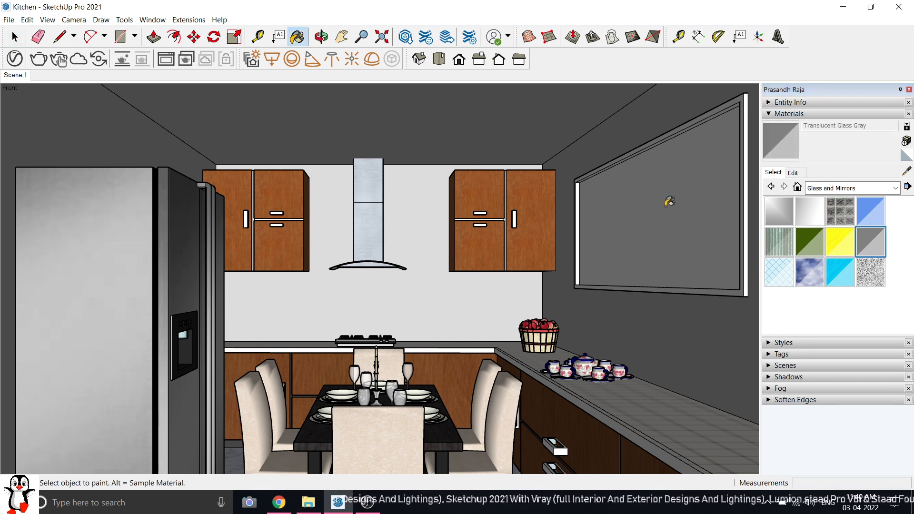
left_click(668, 212)
mouse_move(666, 217)
middle_mouse_down()
mouse_move(484, 253)
mouse_move(435, 247)
middle_mouse_up()
left_click(435, 247)
scroll(592, 231, "down", 3)
mouse_move(577, 249)
middle_mouse_down()
mouse_move(385, 283)
mouse_move(592, 264)
middle_mouse_up()
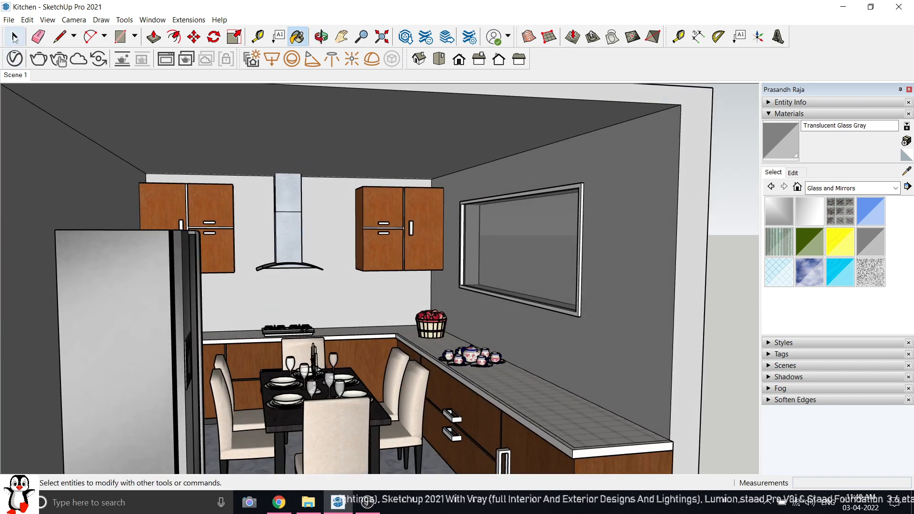
left_click(14, 37)
left_click(768, 113)
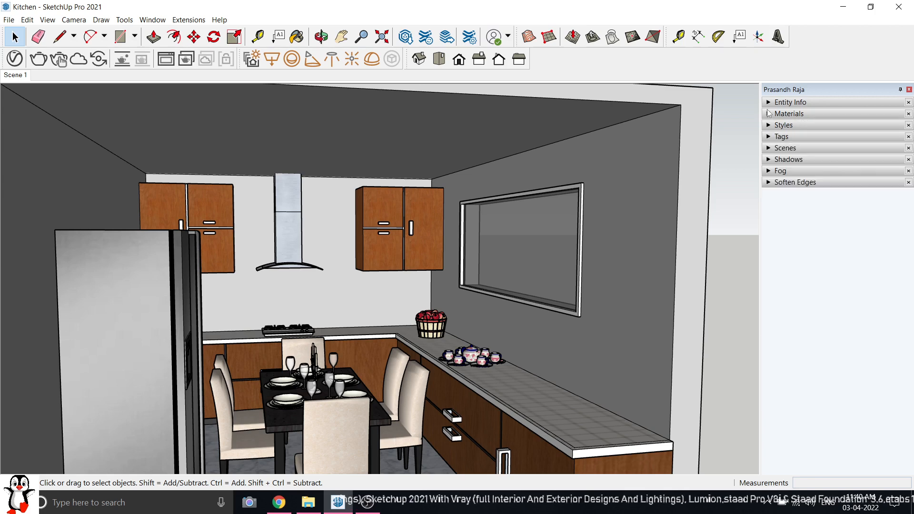
Recall Scene 1 and hide the dining table set.
left_click(781, 148)
double_click(796, 199)
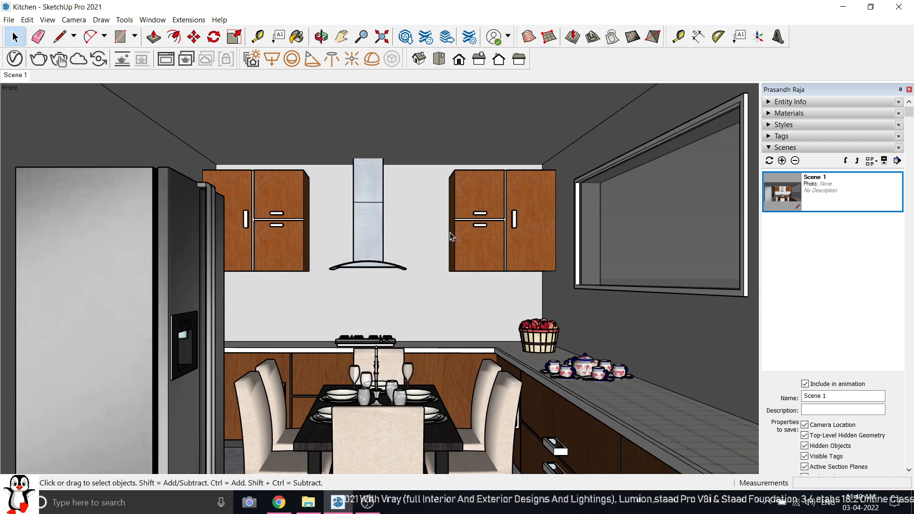
scroll(462, 238, "down", 6)
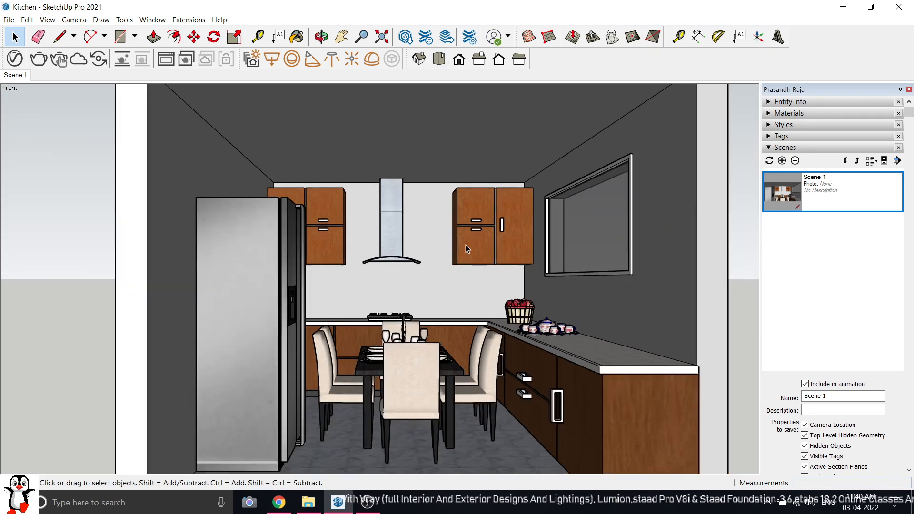
right_click(430, 352)
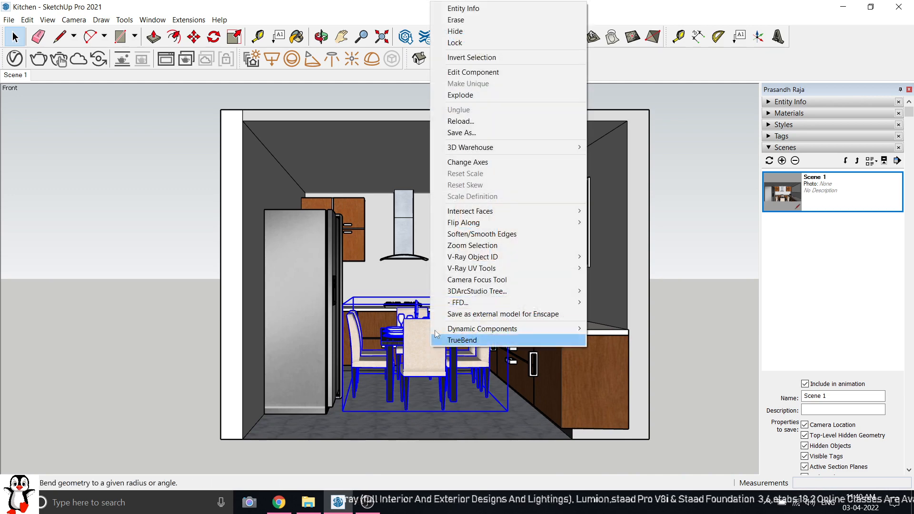
left_click(467, 30)
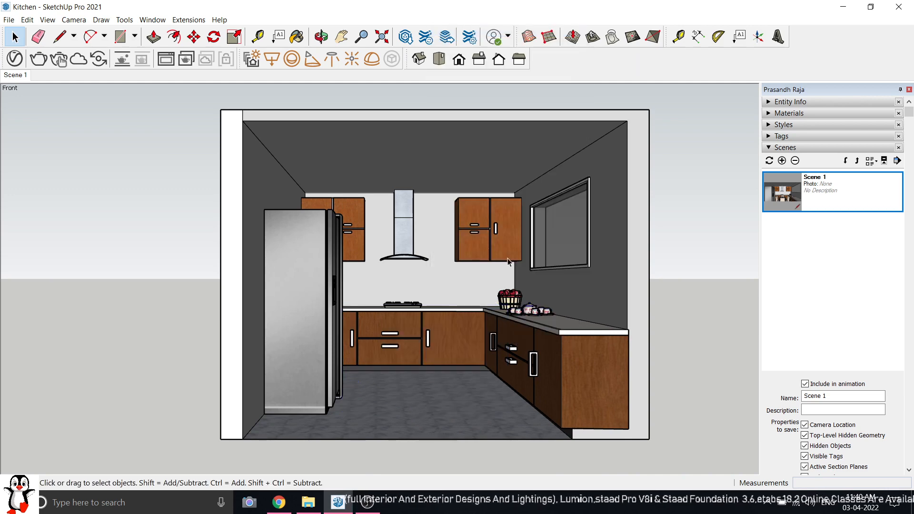
Hide the refrigerator and the range hood individually.
right_click(318, 248)
left_click(355, 177)
middle_click_drag(356, 177, 493, 155)
scroll(421, 130, "up", 2)
middle_click_drag(421, 130, 435, 173)
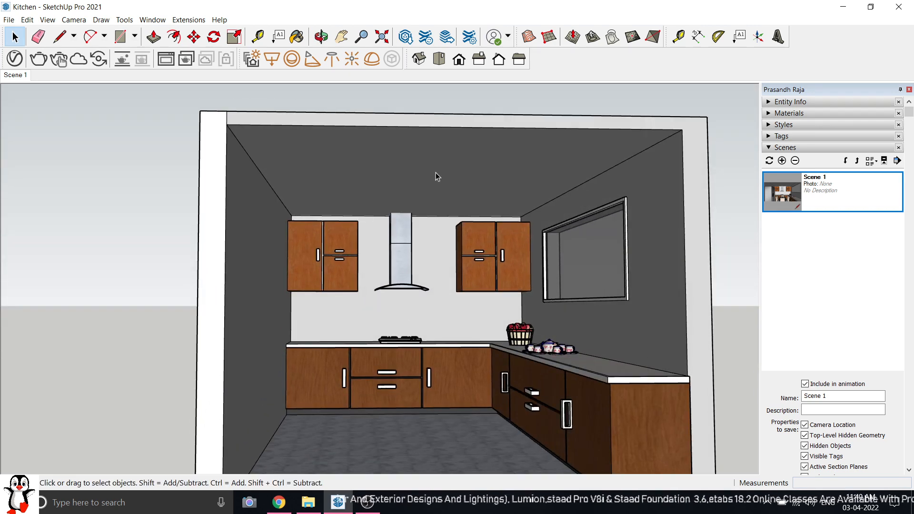
scroll(434, 171, "up", 2)
right_click(393, 243)
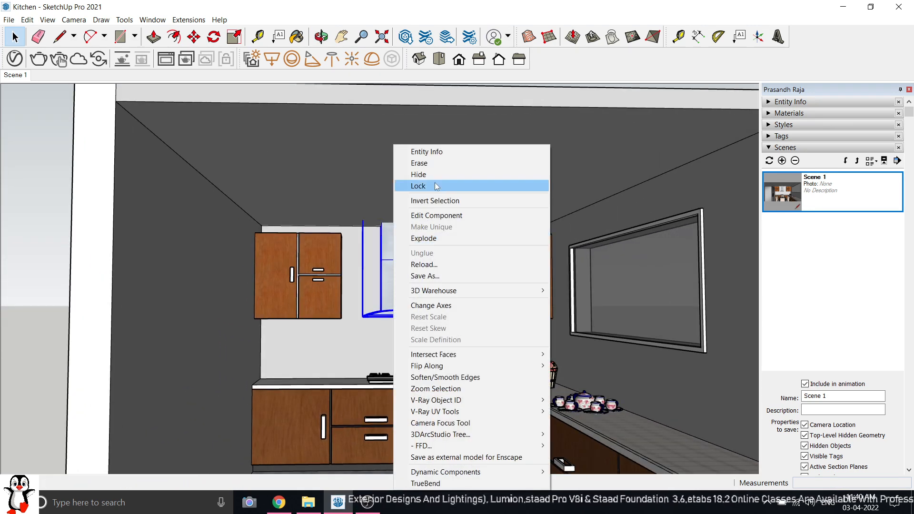
left_click(413, 174)
scroll(413, 174, "down", 3)
middle_click_drag(413, 174, 445, 179)
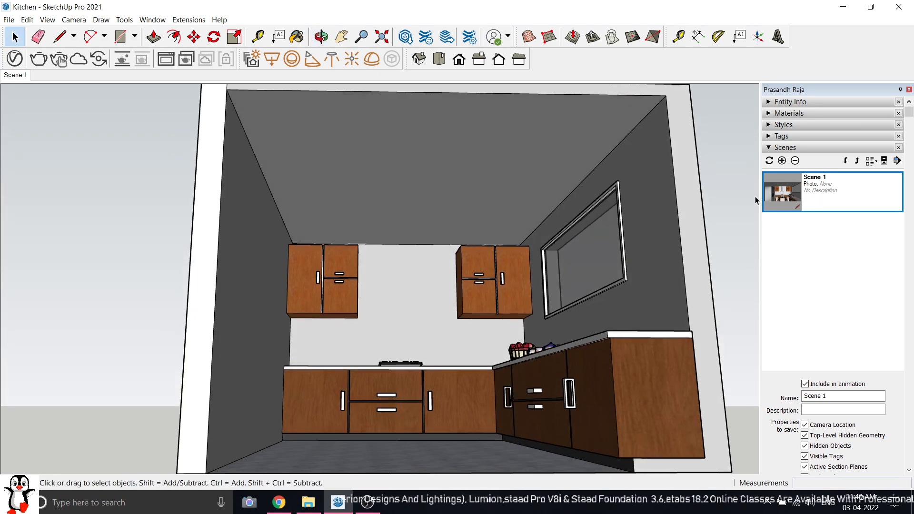
Recall Scene 1 and hide the dining table set, refrigerator and range hood together.
double_click(796, 189)
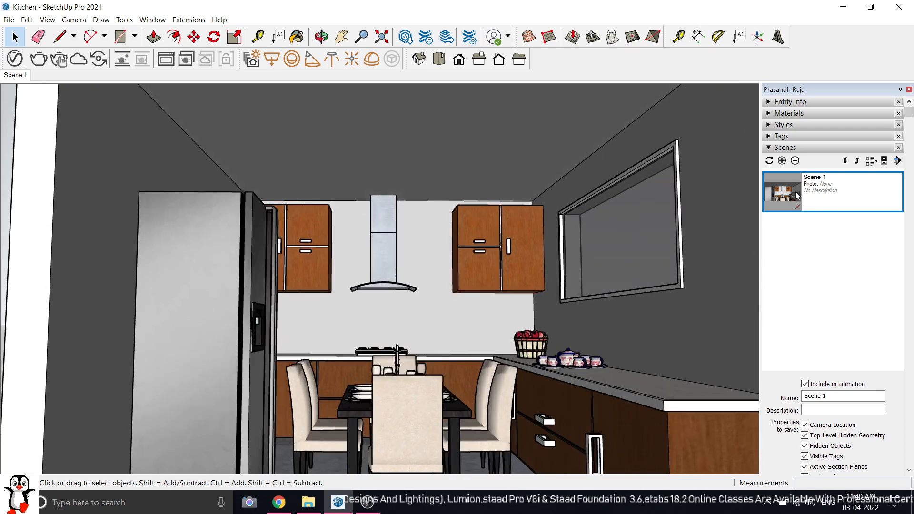
left_click(384, 403)
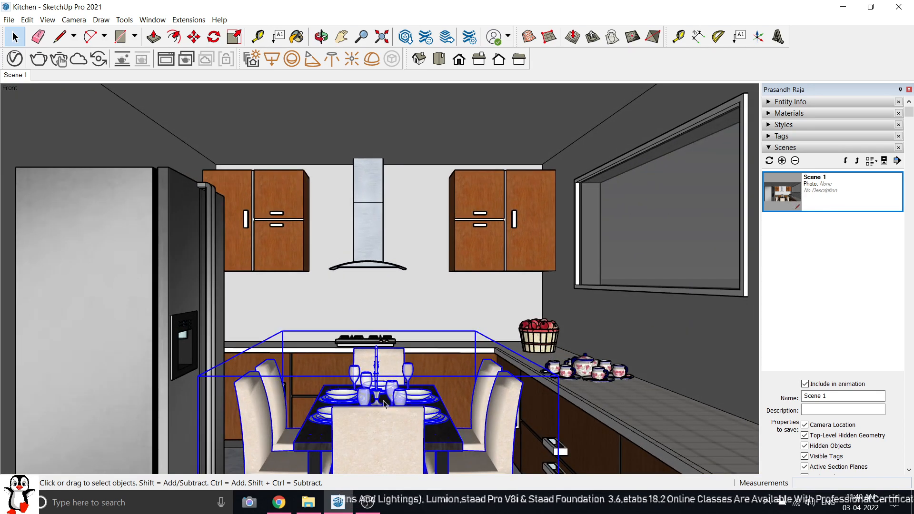
left_click(161, 318, "shift")
right_click(368, 211)
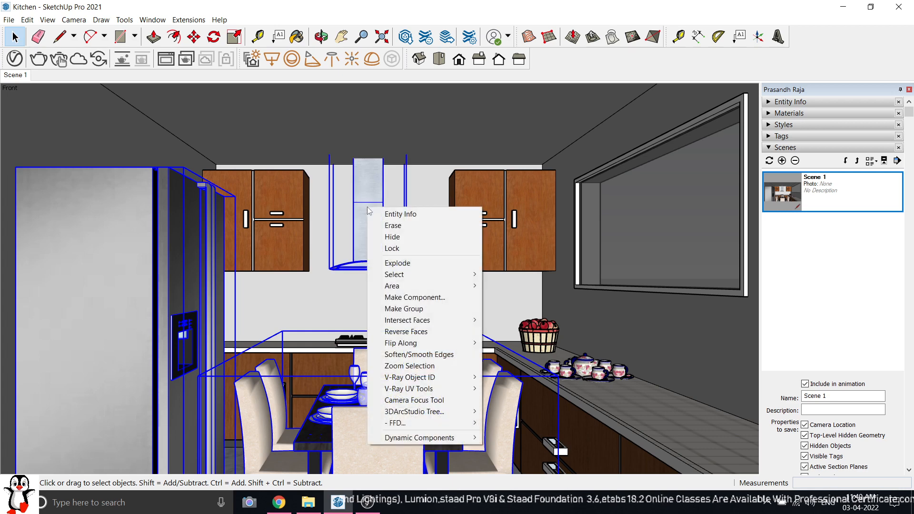
left_click(404, 236)
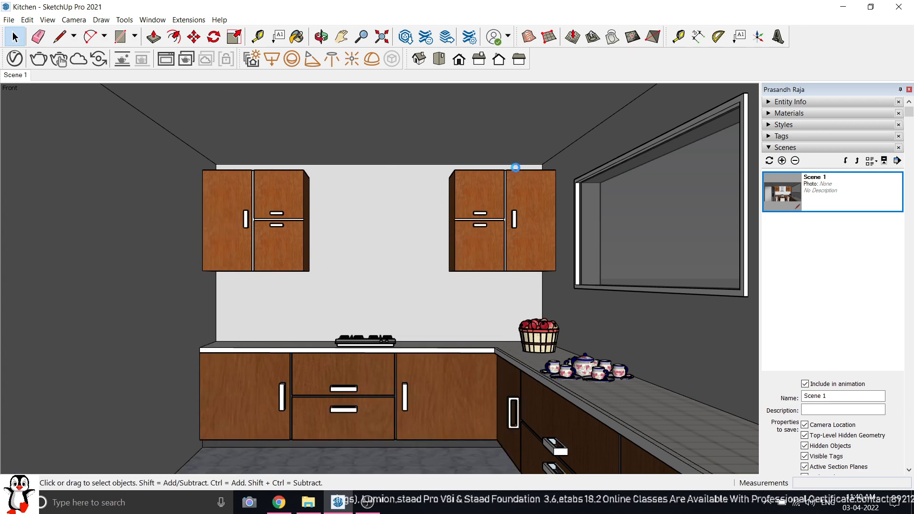
Offset the kitchen ceiling's outline inward to create a smaller rectangular face in the middle of the ceiling.
scroll(517, 172, "down", 6)
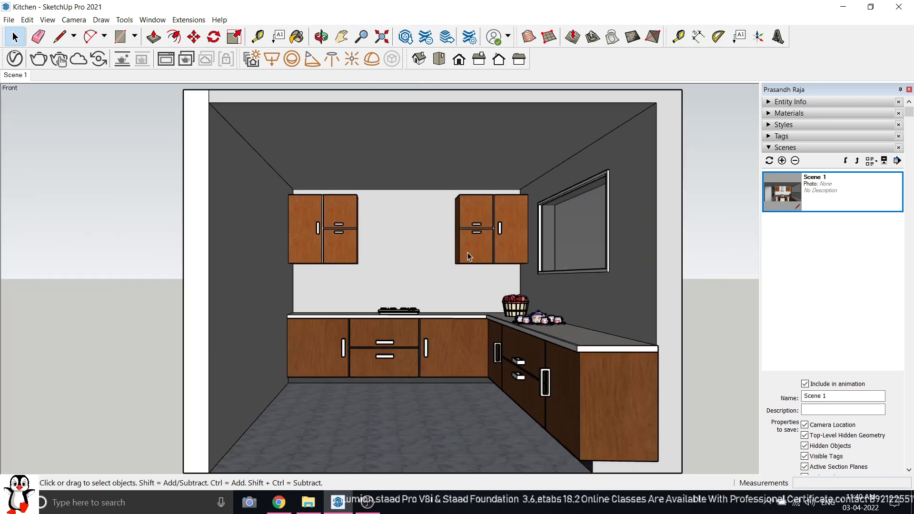
middle_click_drag(467, 252, 480, 202)
scroll(432, 170, "down", 3)
scroll(436, 194, "up", 5)
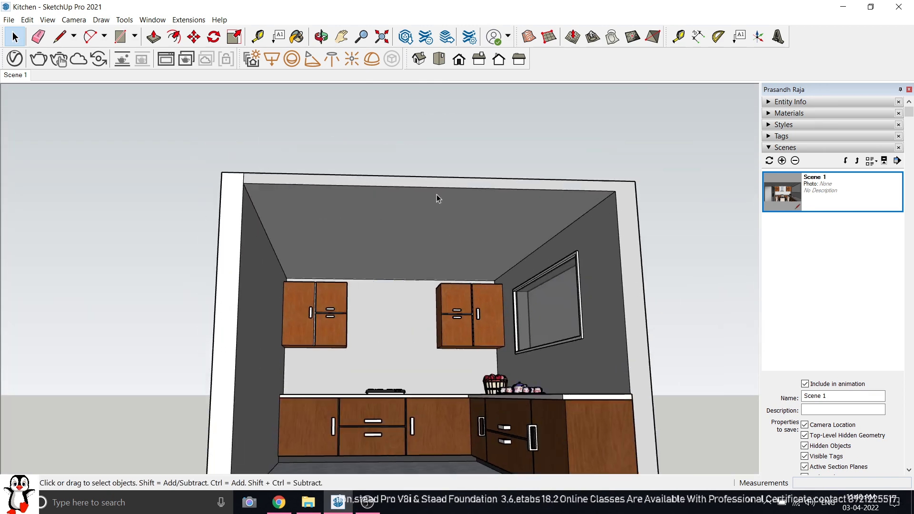
left_click(120, 36)
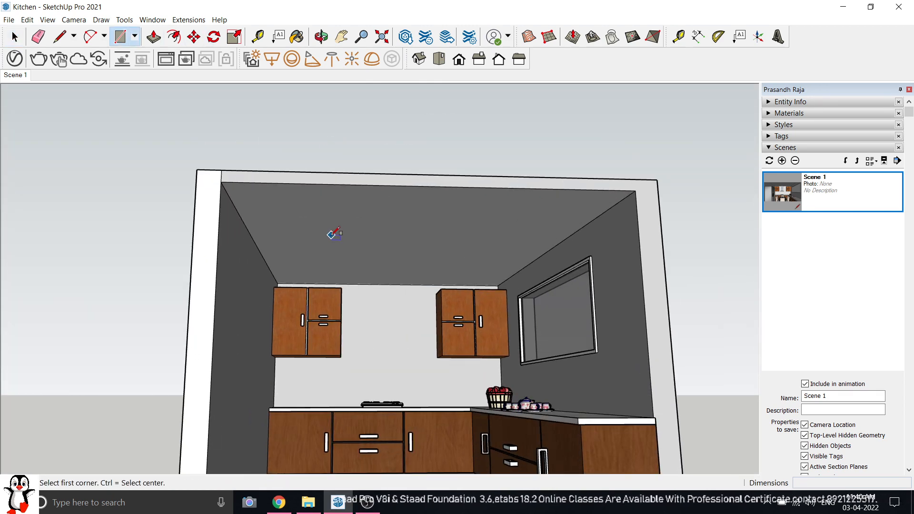
scroll(332, 247, "up", 2)
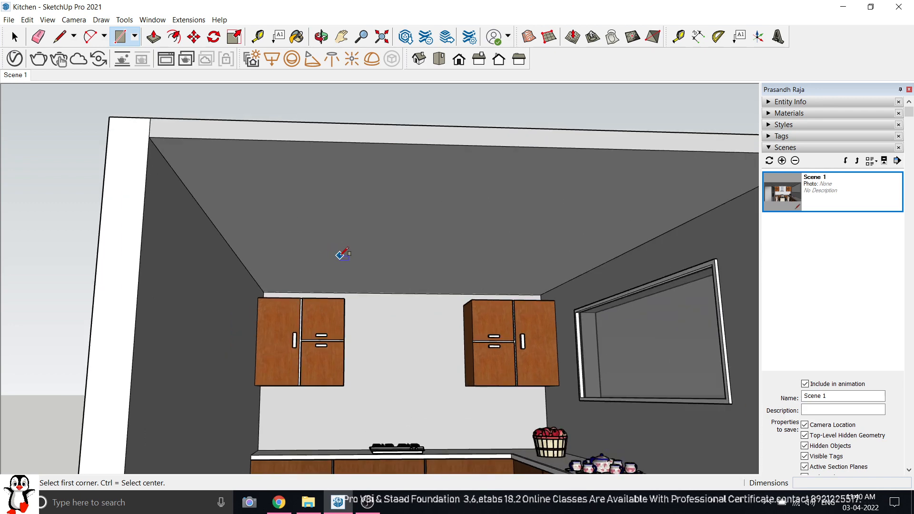
left_click(14, 37)
left_click(173, 37)
left_click(278, 140)
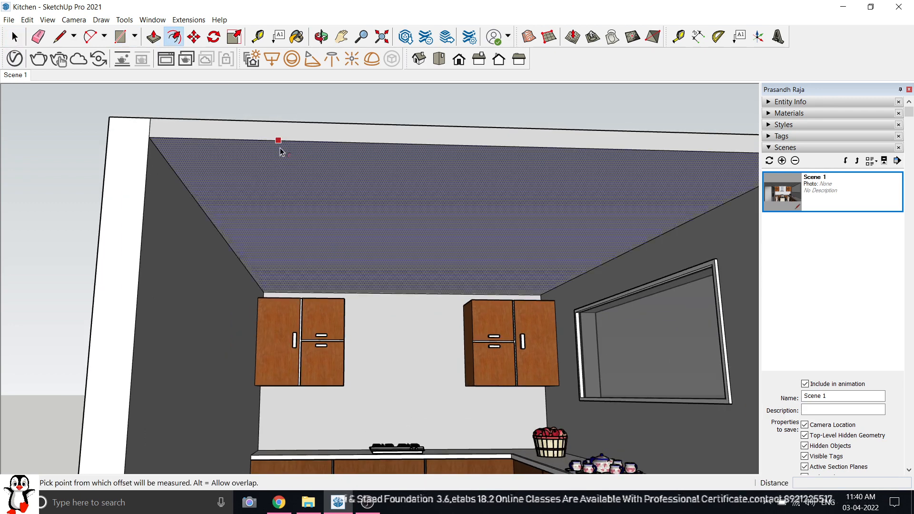
left_click(284, 182)
key("space")
left_click(519, 181)
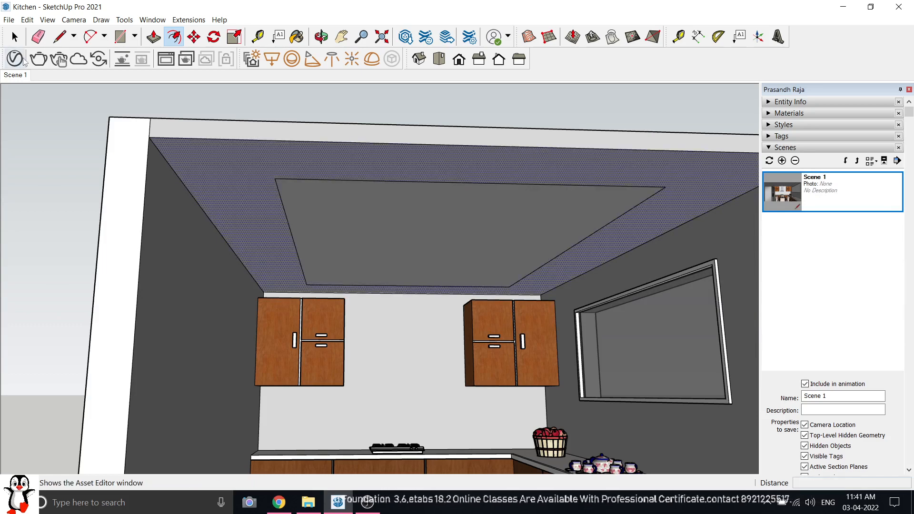
Push the inner ceiling face upward about 9.4 cm to form a recess, and switch to the standard front view.
left_click(161, 42)
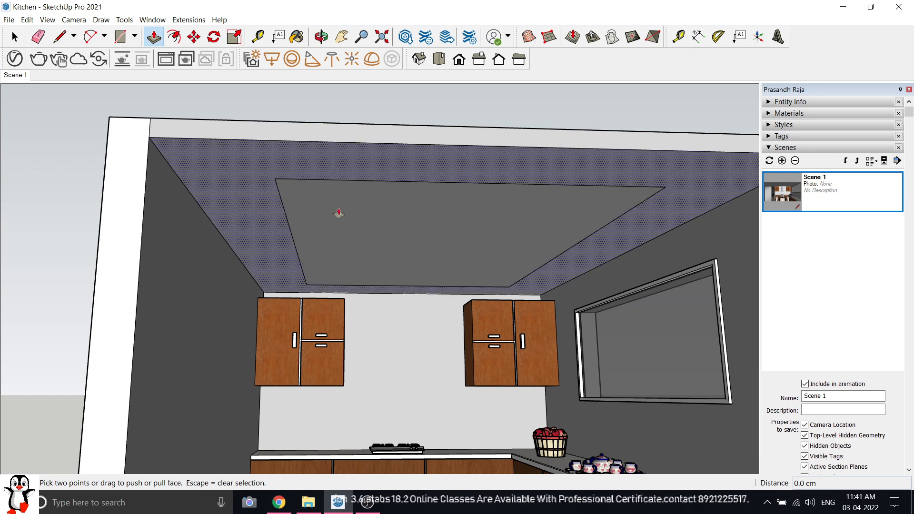
left_click(391, 222)
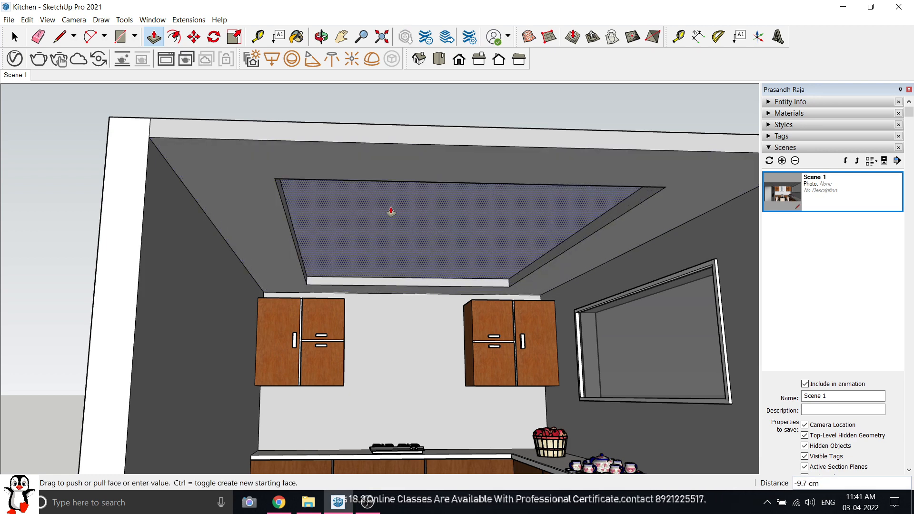
key("Escape")
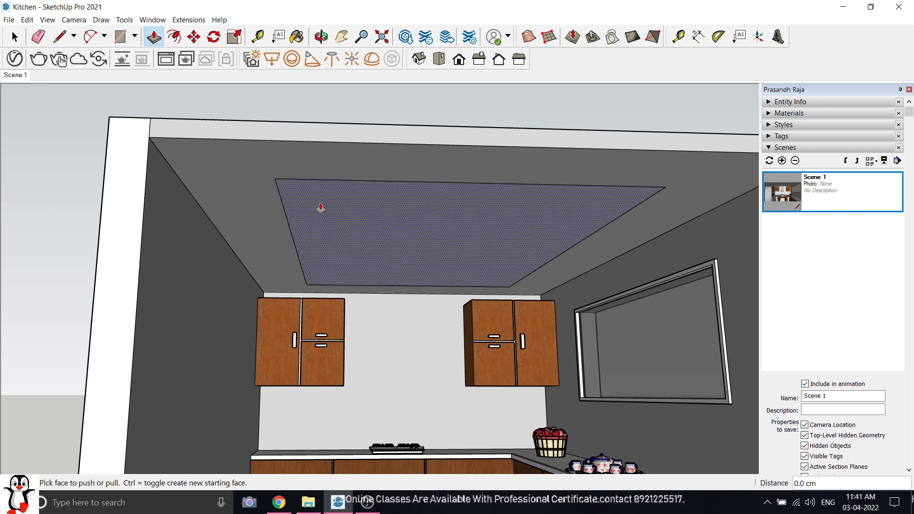
left_click(387, 232)
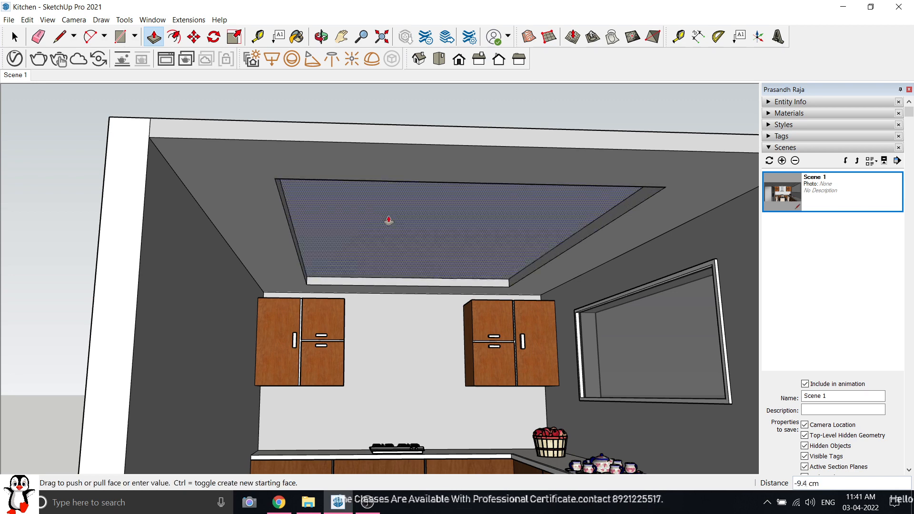
left_click(389, 220)
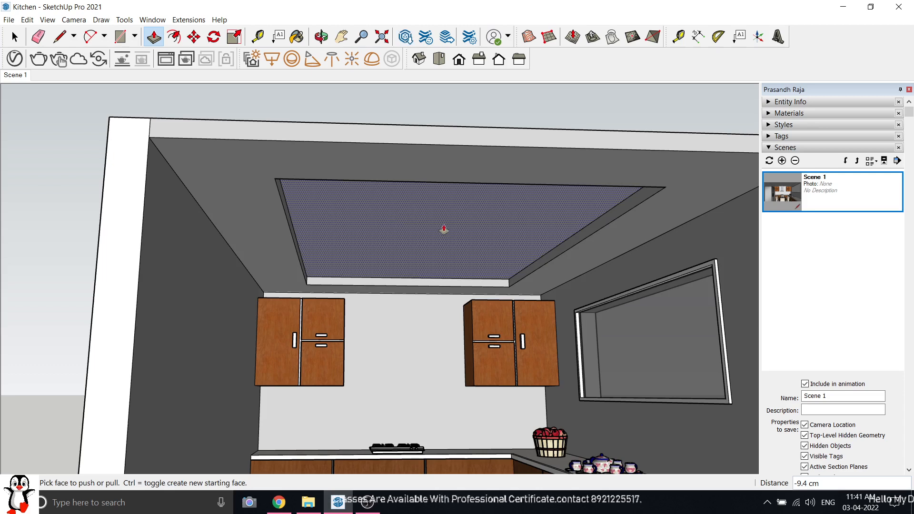
middle_click_drag(388, 219, 259, 198)
key("space")
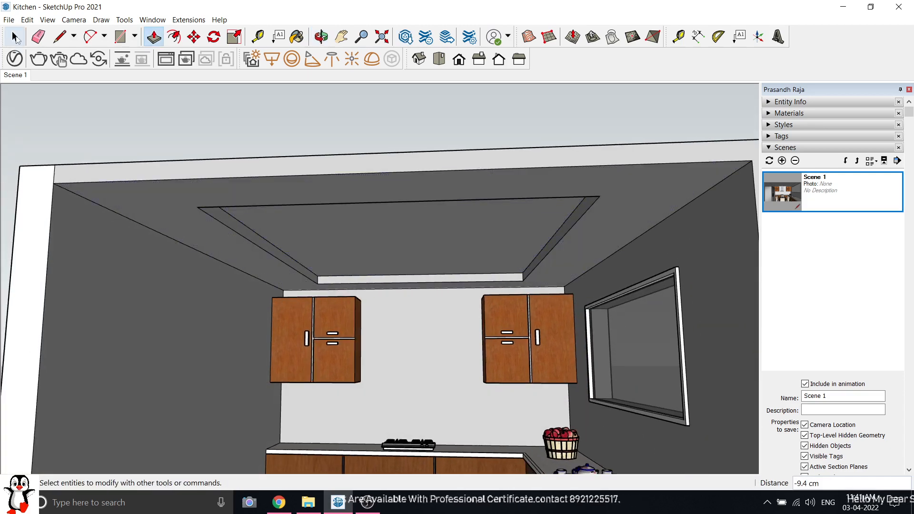
left_click(459, 61)
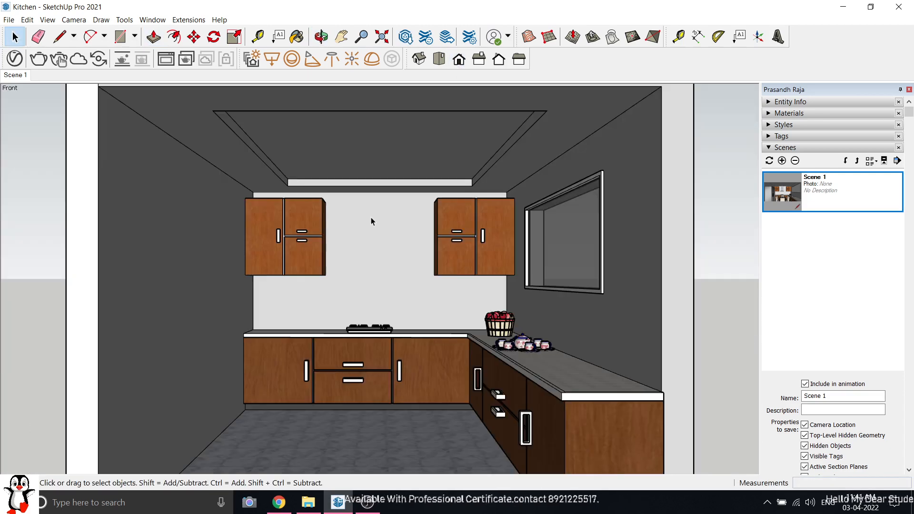
scroll(350, 185, "up", 3)
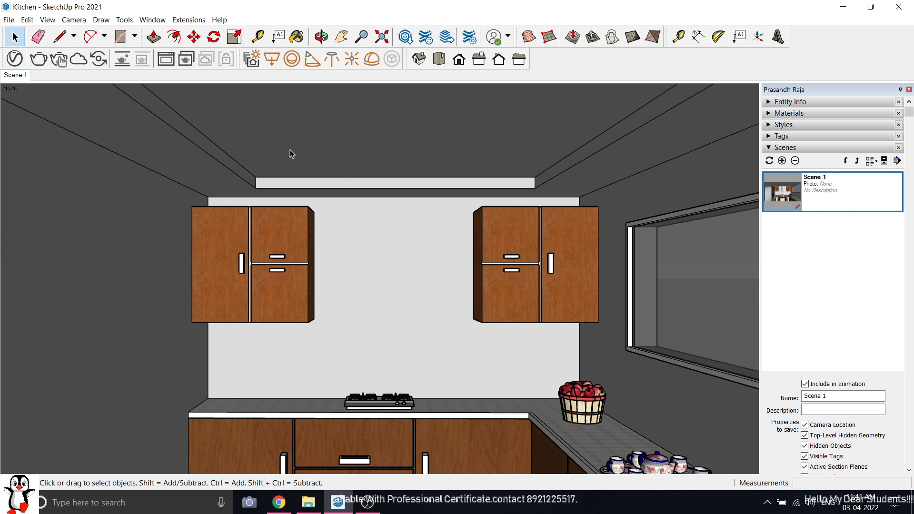
Draw a circle with a radius of about 55.6 cm in the middle of the recessed ceiling face.
scroll(380, 227, "down", 5)
scroll(390, 225, "up", 4)
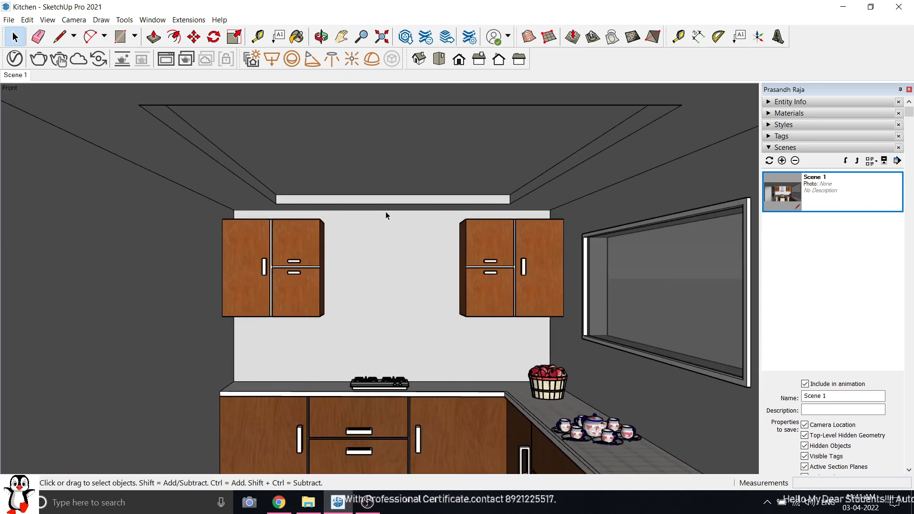
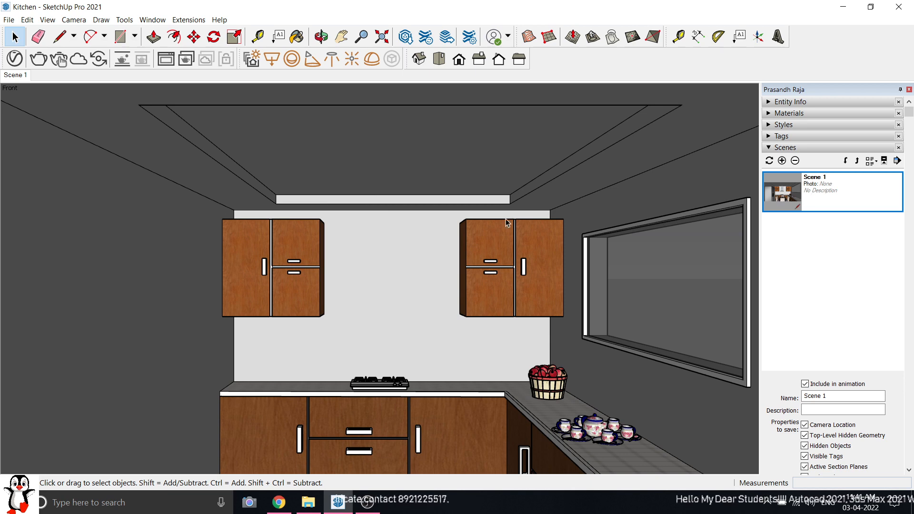
middle_click_drag(507, 223, 386, 140)
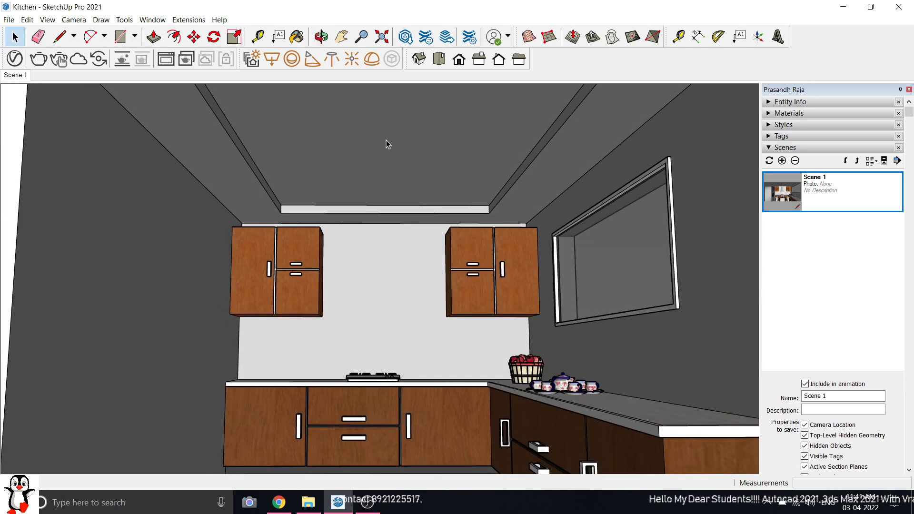
left_click(135, 37)
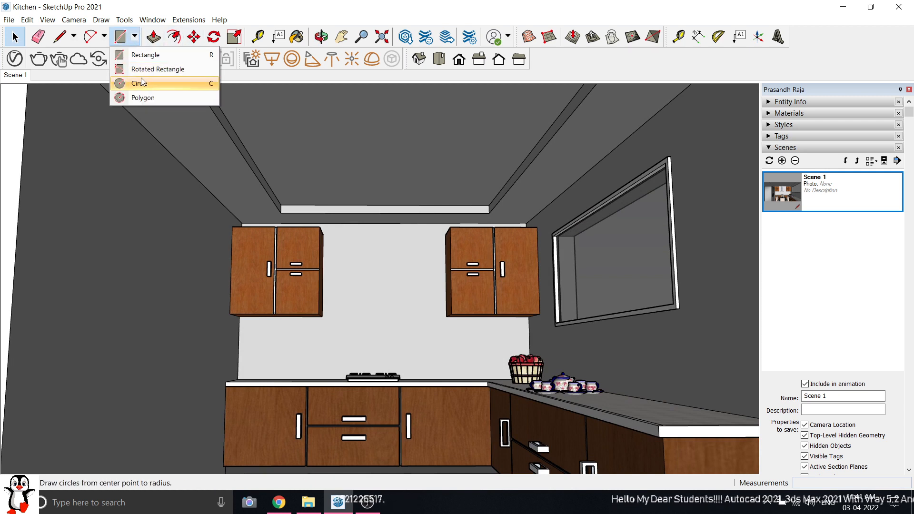
left_click(141, 84)
scroll(377, 153, "down", 1)
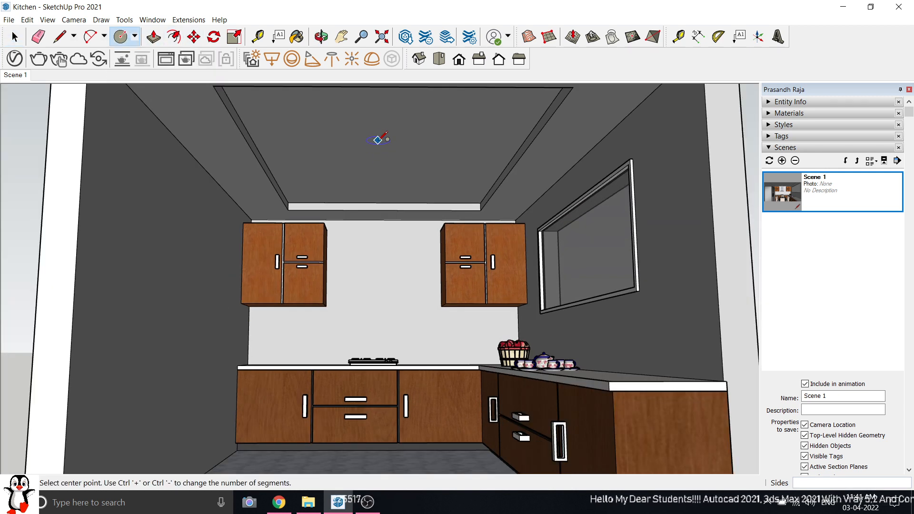
scroll(377, 155, "down", 1)
scroll(377, 153, "up", 1)
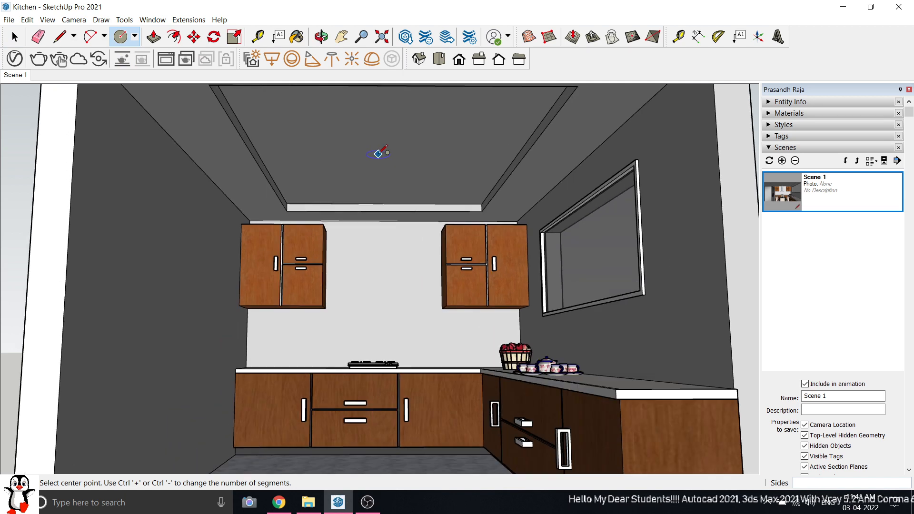
left_click(377, 155)
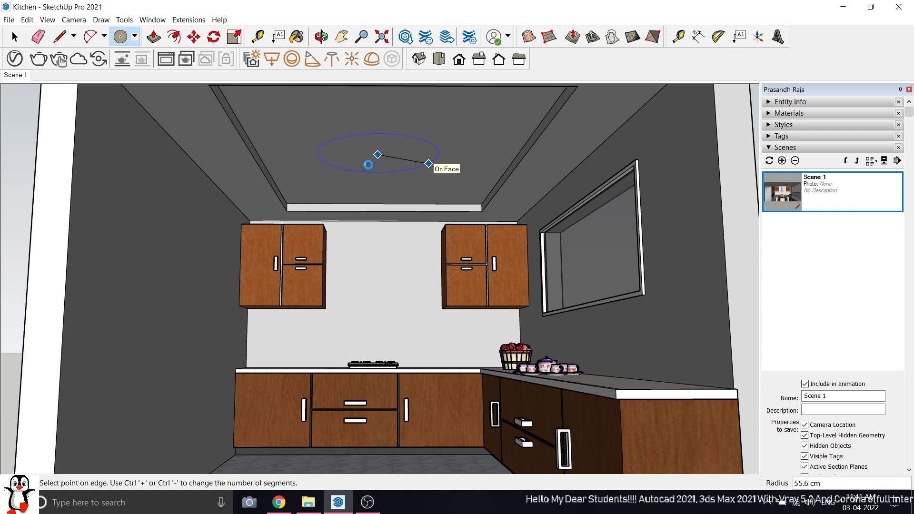
left_click(428, 163)
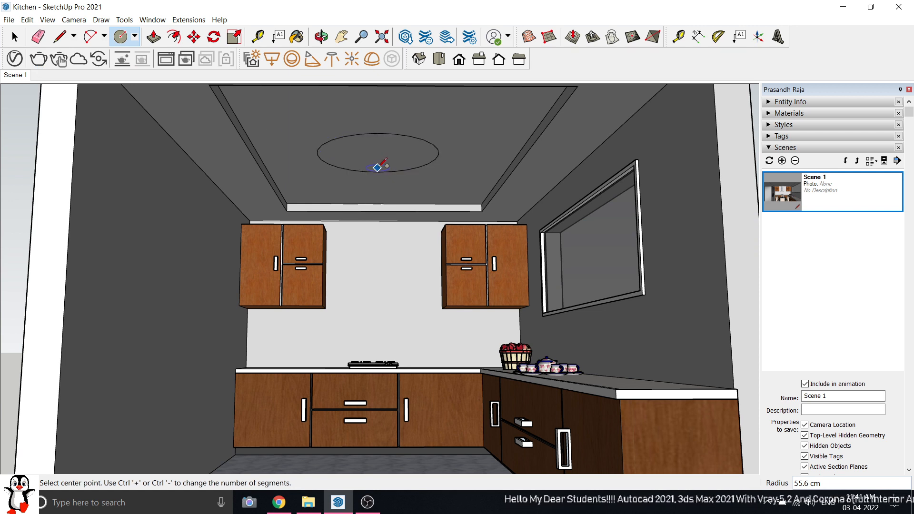
Pull the circular ceiling face downward about 4.8 cm to form a raised disc.
key("space")
left_click(153, 37)
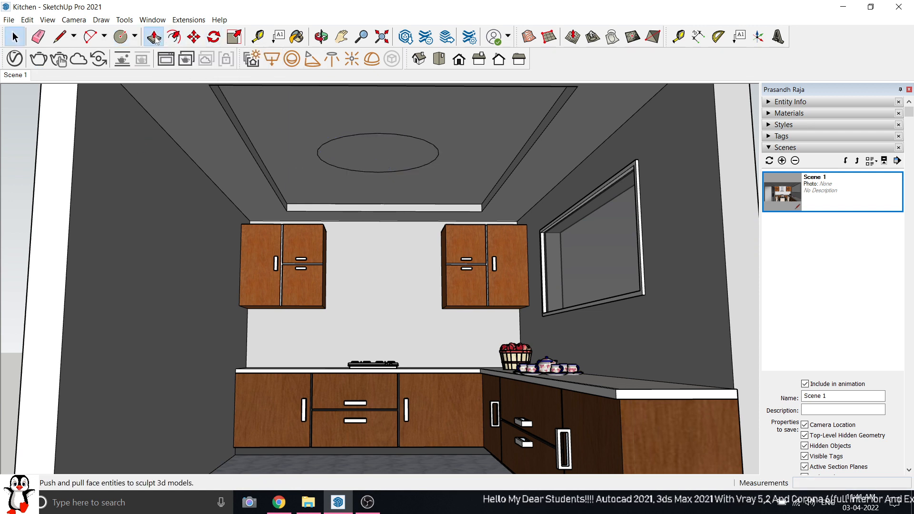
left_click(374, 163)
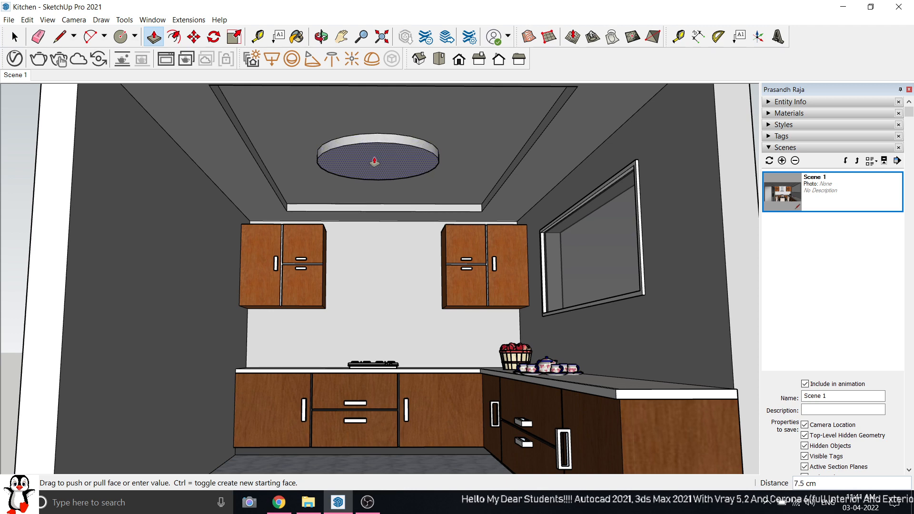
left_click(375, 160)
key("space")
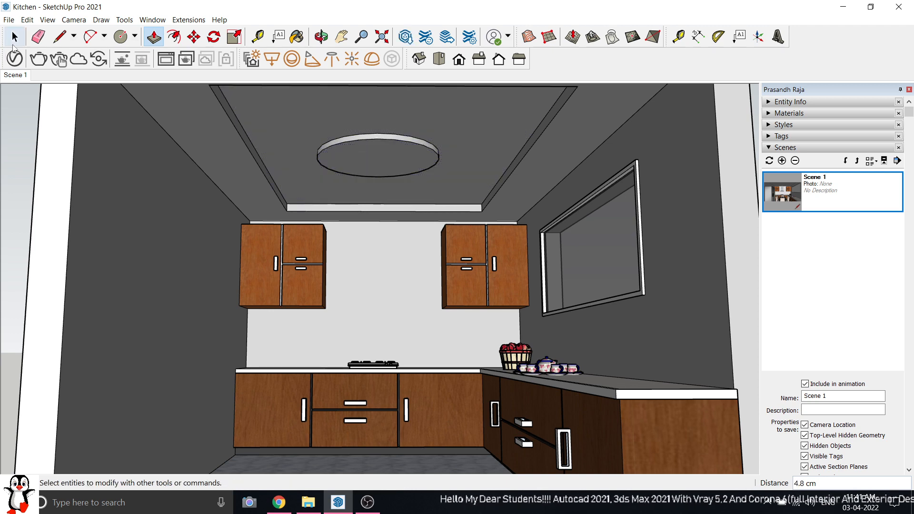
scroll(382, 220, "down", 5)
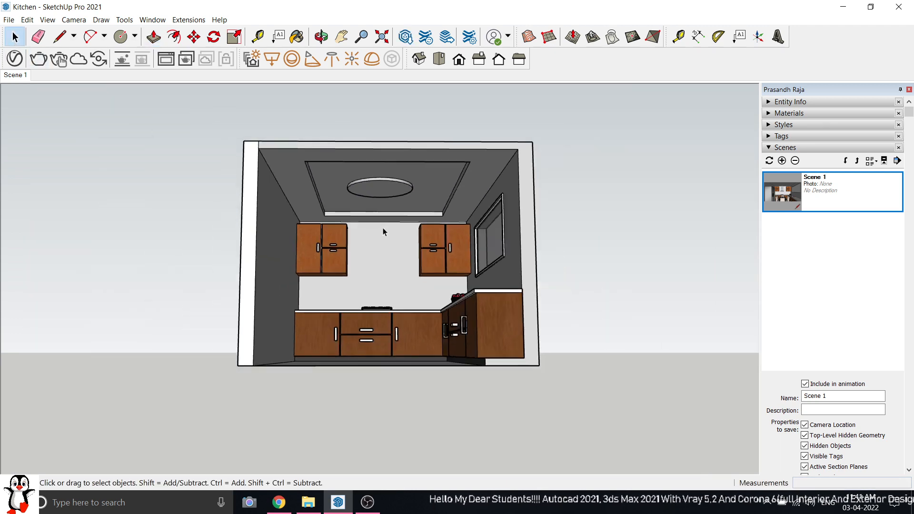
scroll(383, 228, "down", 1)
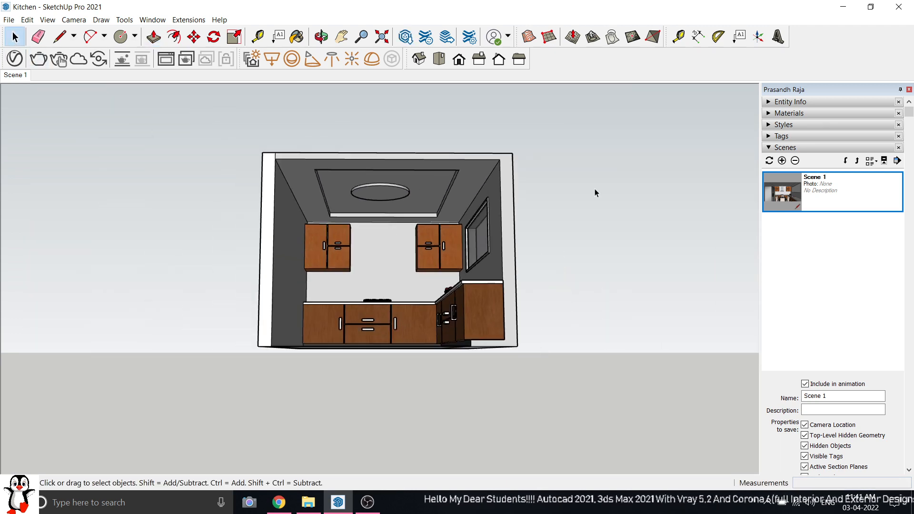
Recall Scene 1 and switch the materials library to the Patterns collection.
left_click(782, 196)
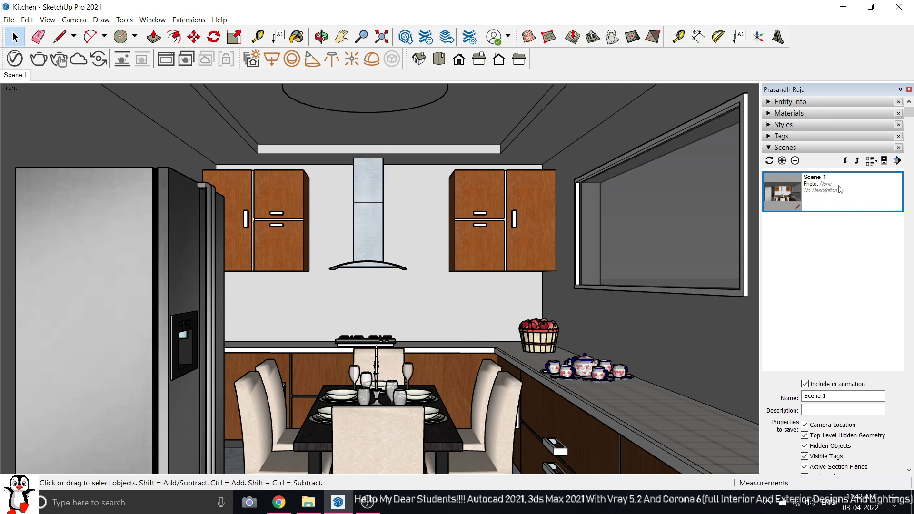
left_click(780, 147)
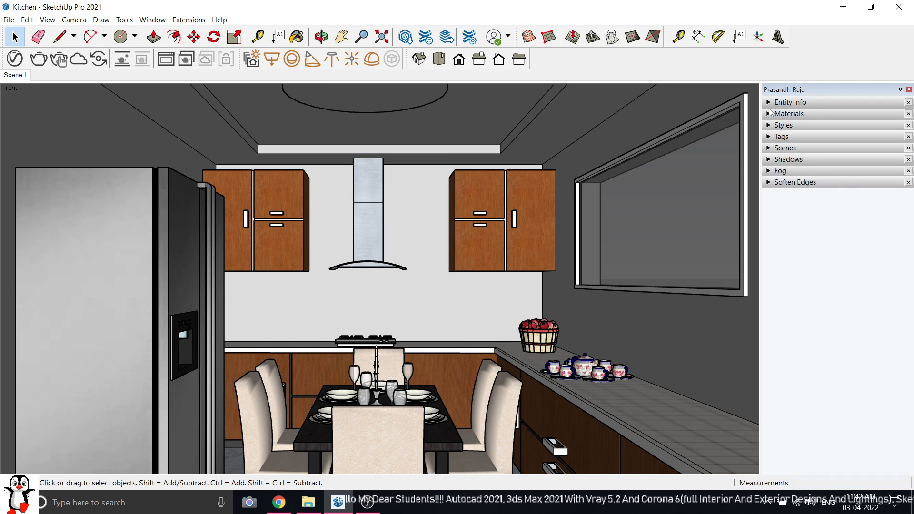
left_click(770, 114)
left_click(834, 189)
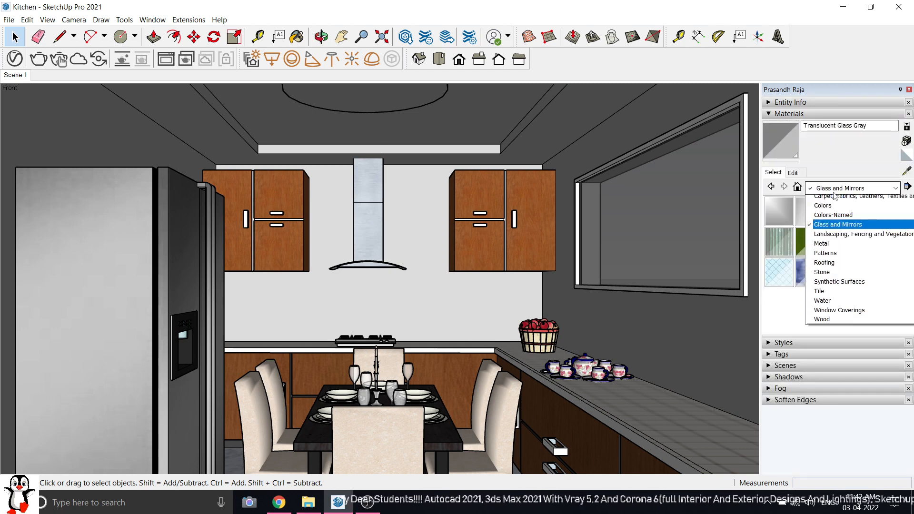
left_click(824, 253)
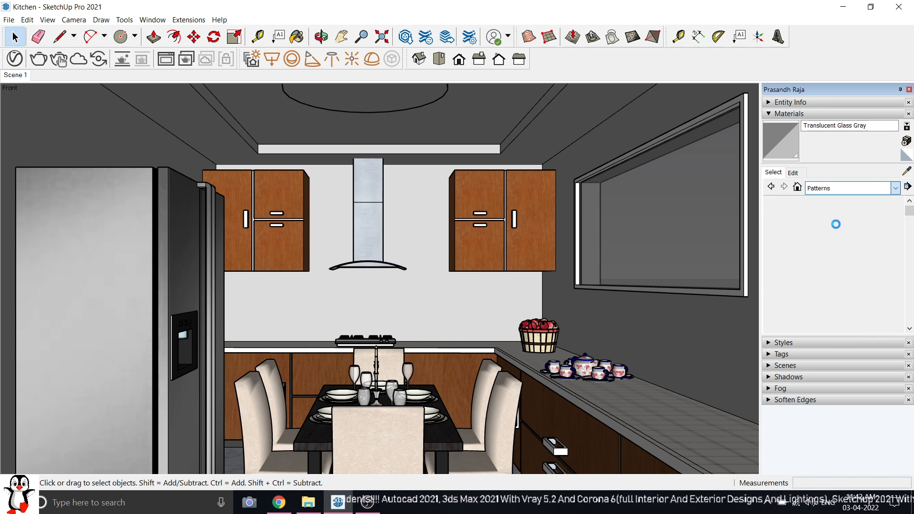
Paint the recessed ceiling face around the disc with the Black Dots 4 pattern.
scroll(853, 265, "down", 3)
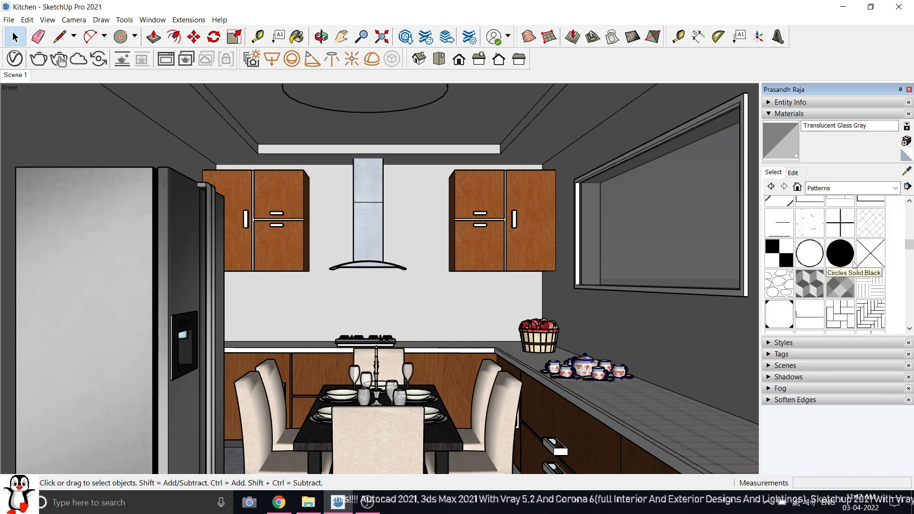
scroll(853, 265, "down", 3)
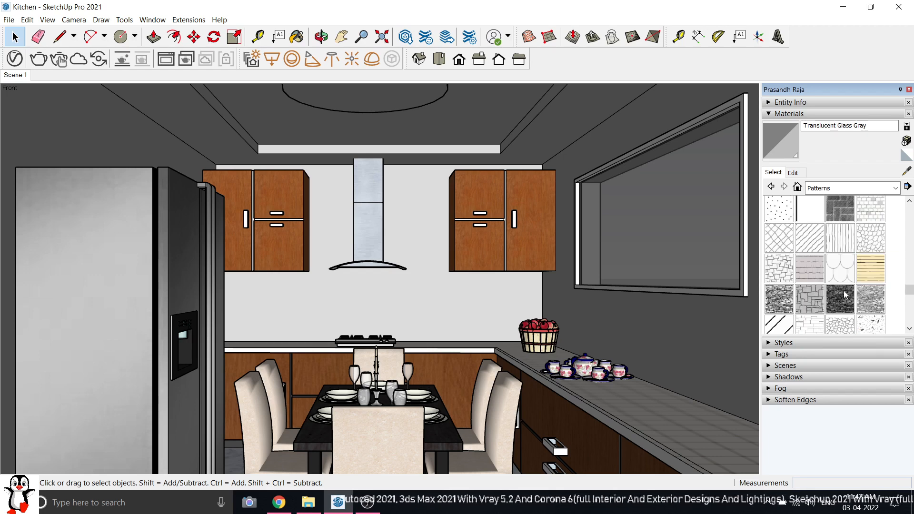
scroll(841, 300, "down", 3)
scroll(842, 297, "up", 10)
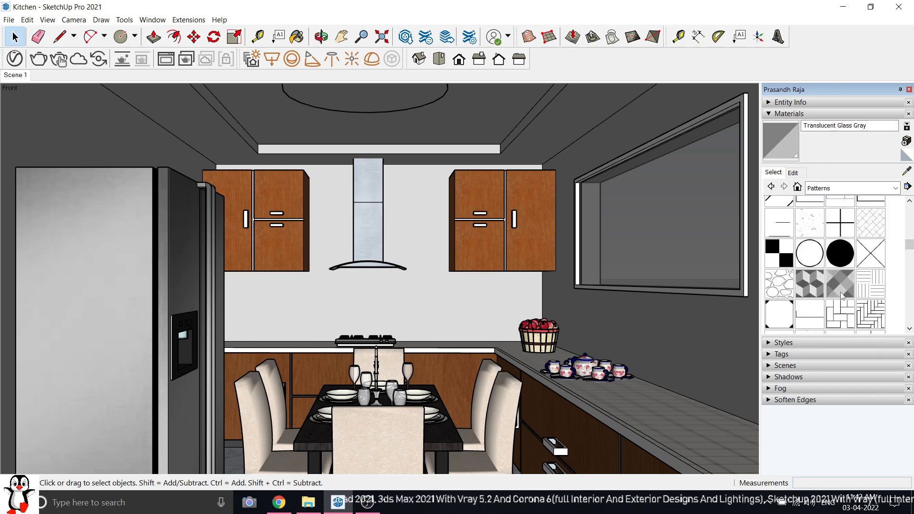
left_click(876, 246)
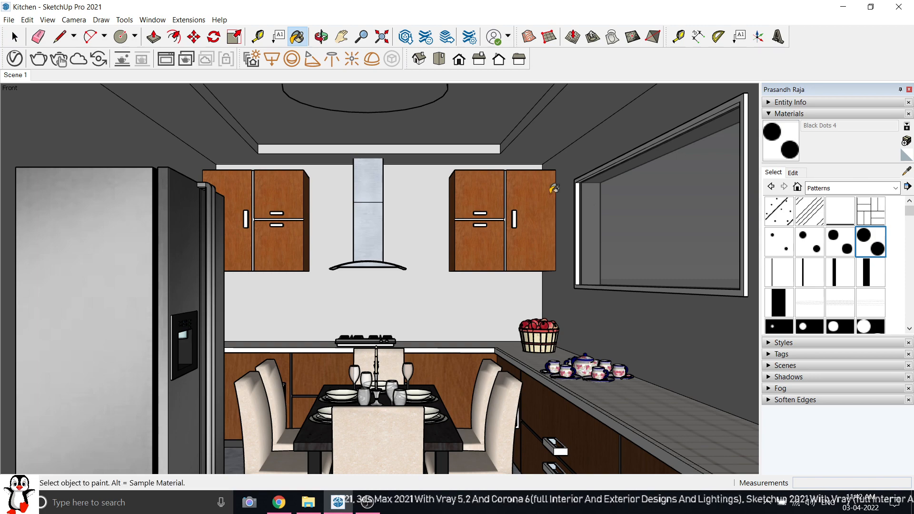
left_click(493, 132)
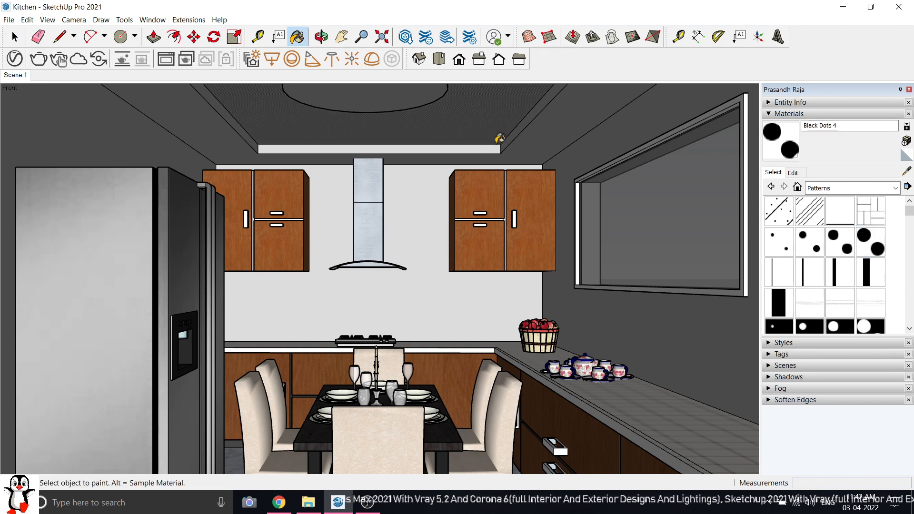
Set the Black Dots 4 texture width to 200 cm.
scroll(443, 111, "up", 10)
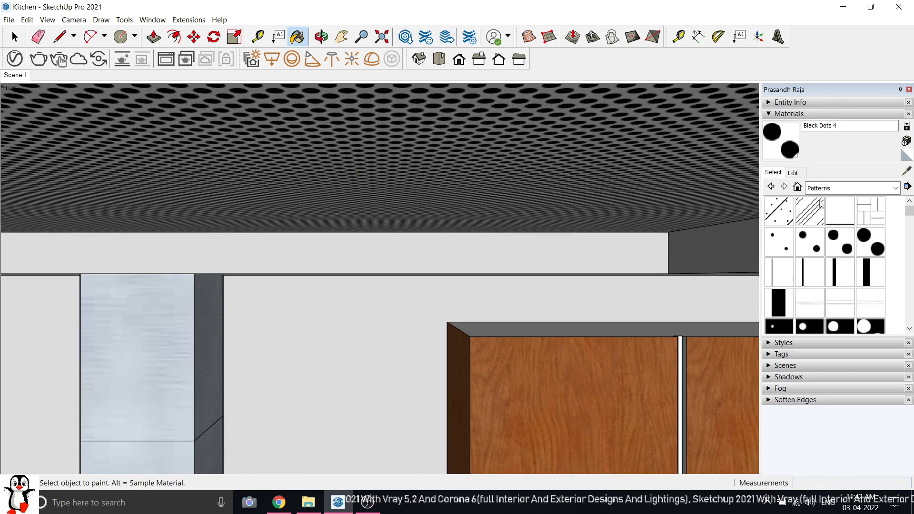
left_click(792, 172)
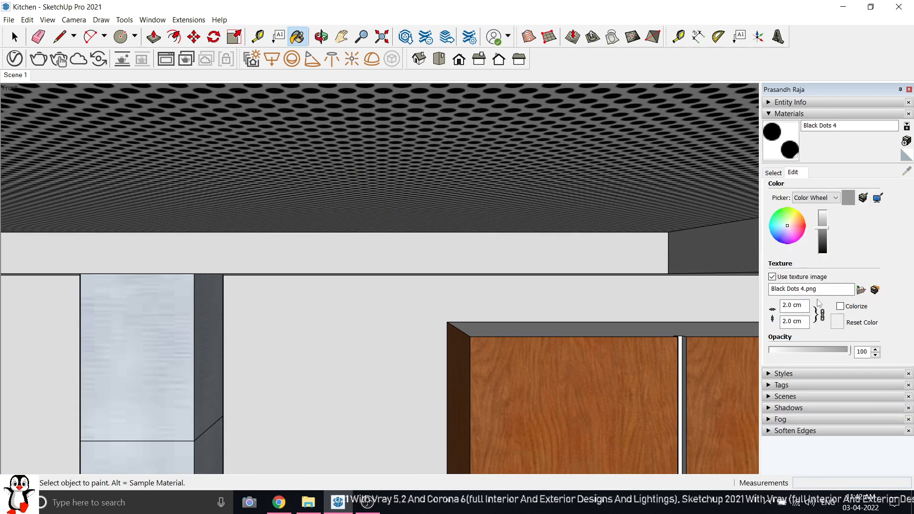
left_click(803, 304)
type("200")
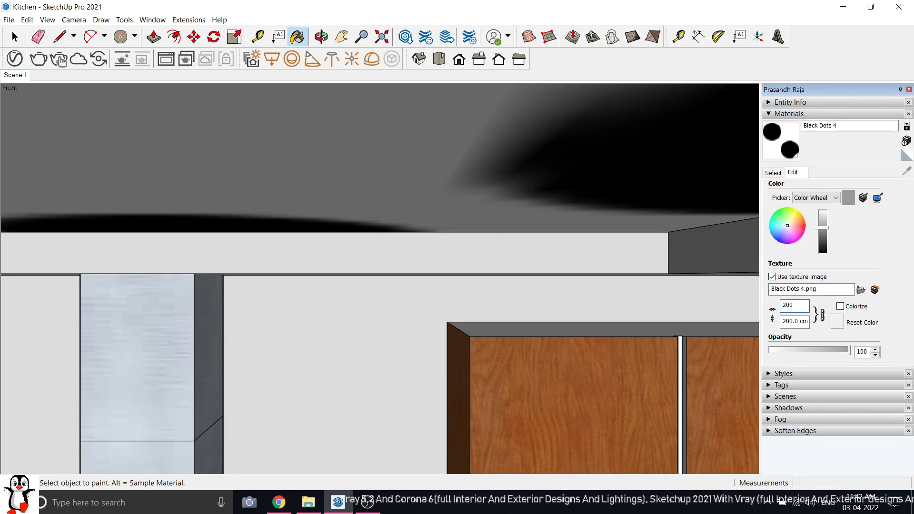
Try a 20 m texture width for Black Dots 4, then set it to 50 cm.
scroll(377, 198, "down", 10)
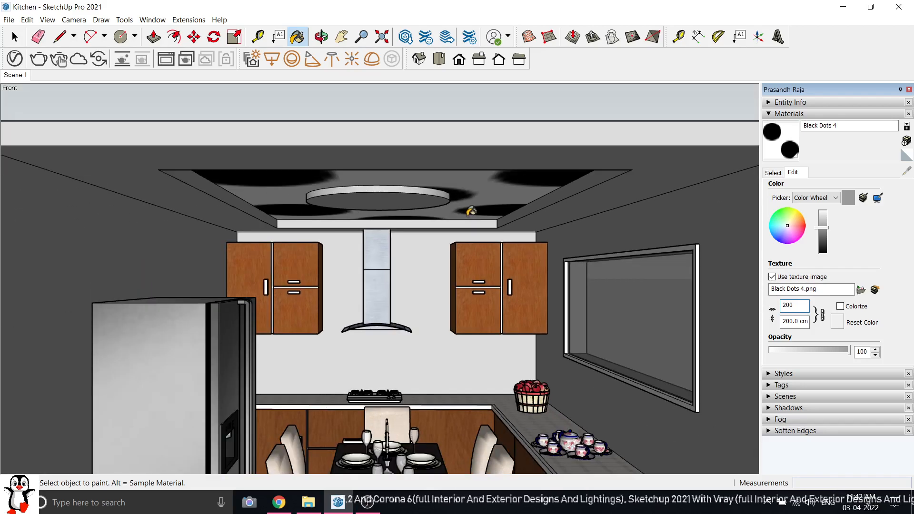
middle_click_drag(471, 211, 469, 157)
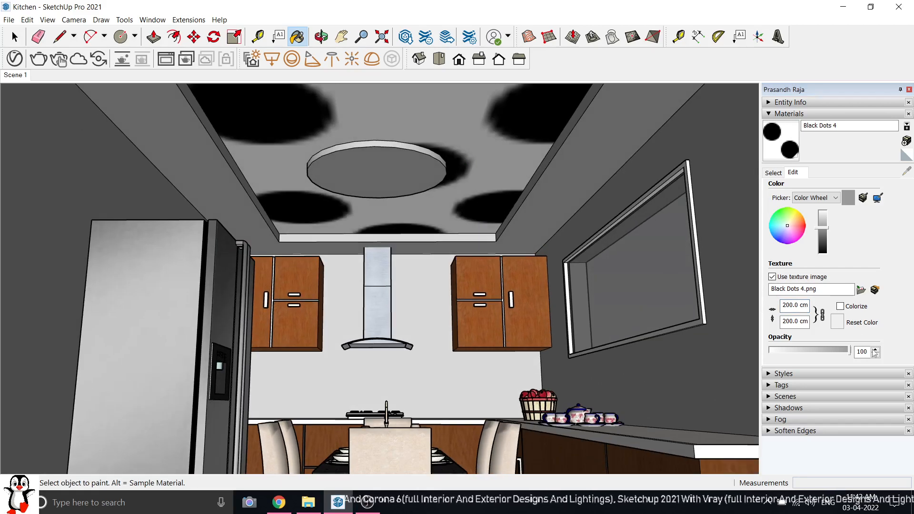
left_click_drag(803, 305, 760, 301)
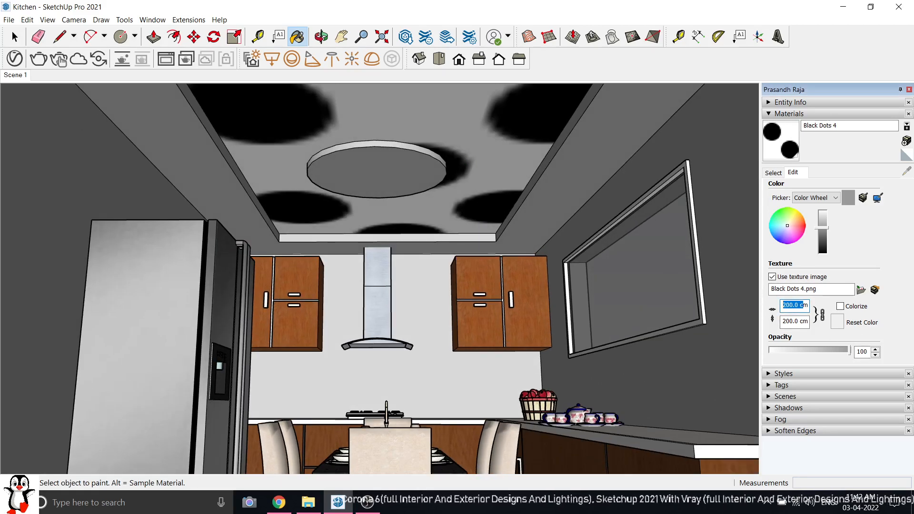
type("20m")
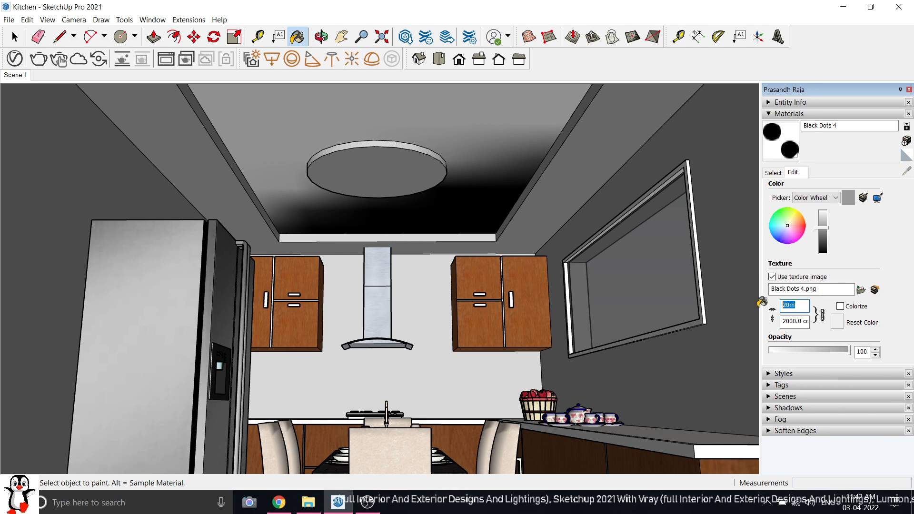
type("50")
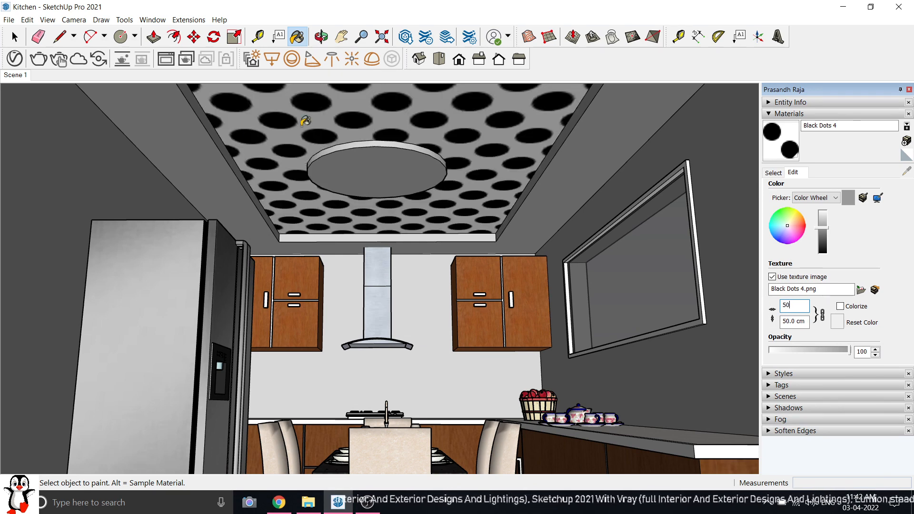
scroll(271, 190, "down", 2)
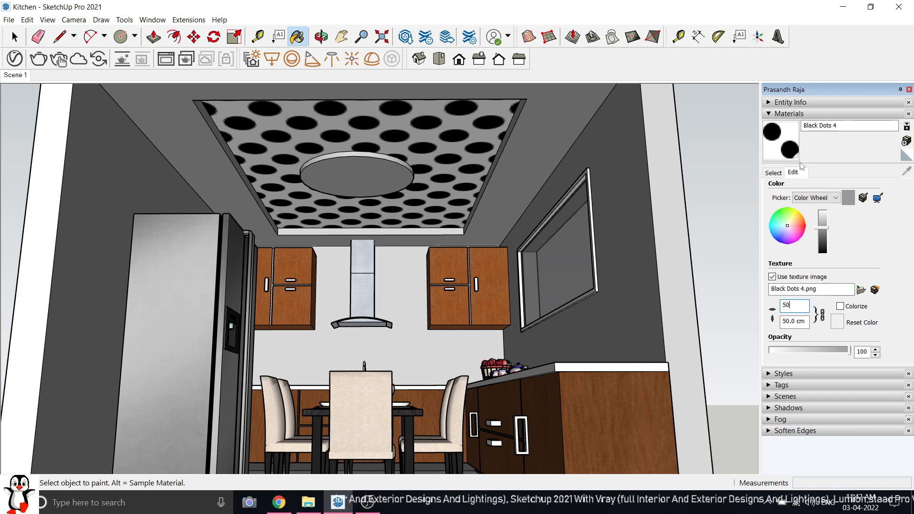
Repaint the recessed ceiling face around the disc with the Black Dots 2 pattern.
left_click(772, 173)
scroll(843, 257, "down", 3)
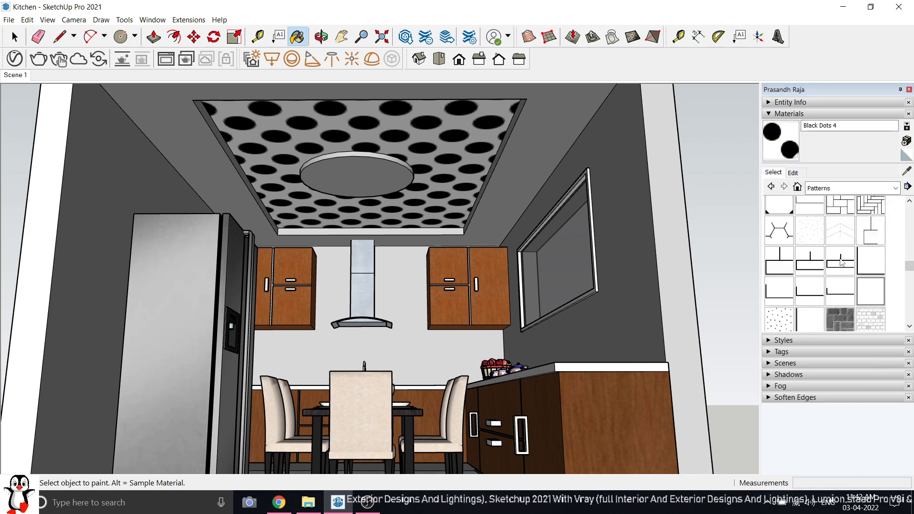
scroll(843, 256, "up", 4)
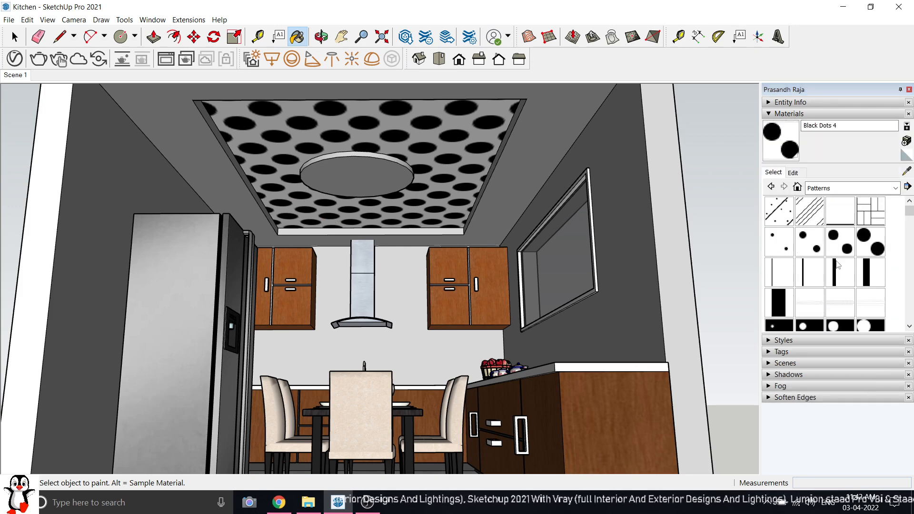
left_click(812, 245)
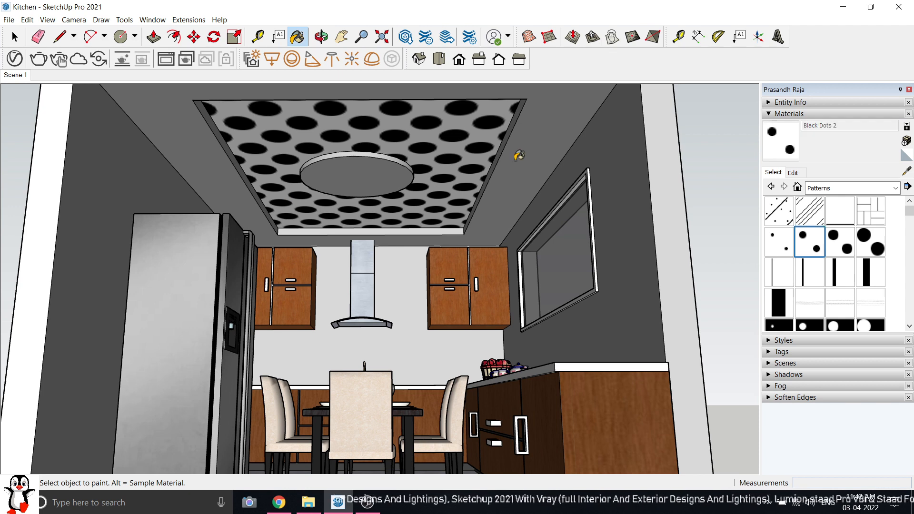
left_click(465, 137)
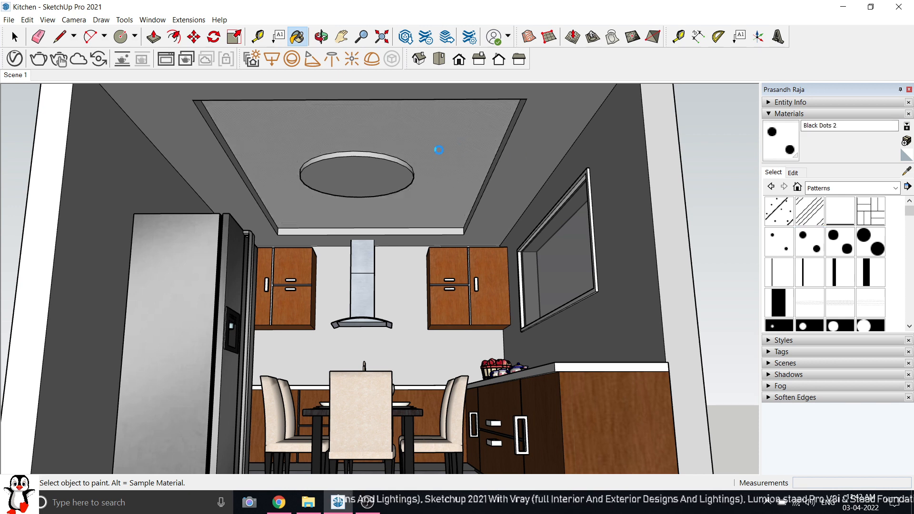
Set the Black Dots 2 texture width on the recessed ceiling to 20 cm.
scroll(440, 147, "up", 5)
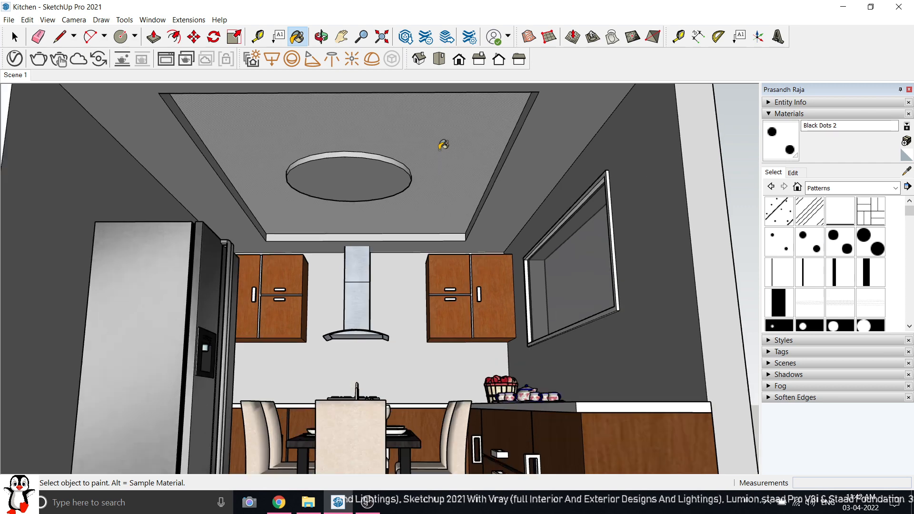
scroll(445, 149, "down", 5)
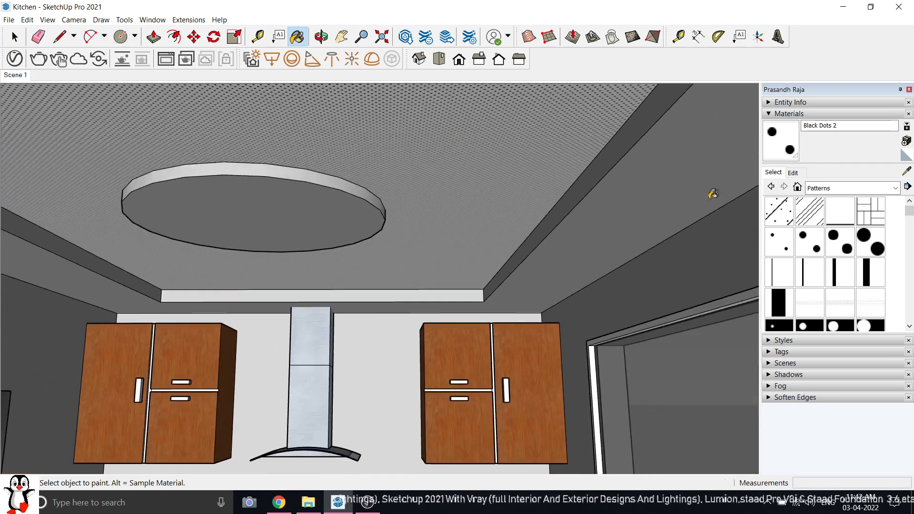
left_click(793, 172)
left_click_drag(808, 305, 761, 307)
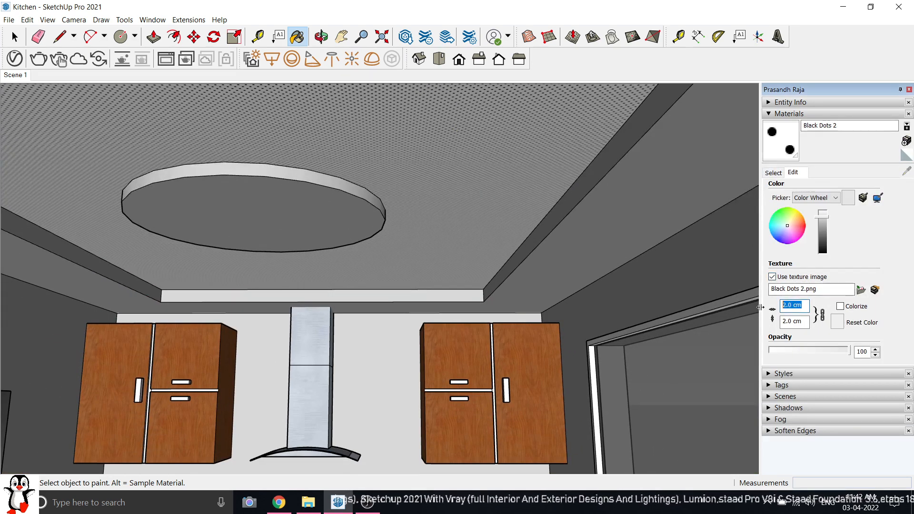
type("20")
scroll(479, 260, "down", 3)
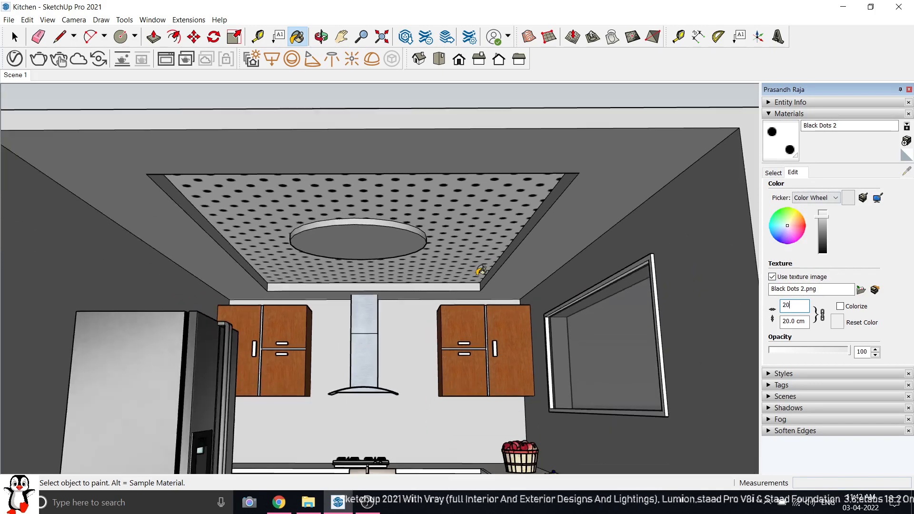
mouse_move(479, 260)
middle_mouse_down()
mouse_move(476, 271)
mouse_move(482, 240)
middle_mouse_up()
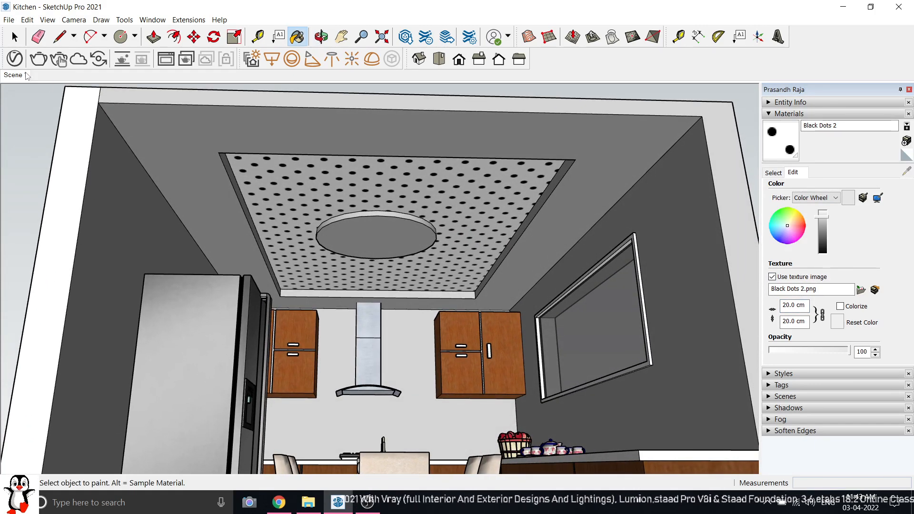
left_click(14, 37)
scroll(320, 190, "up", 3)
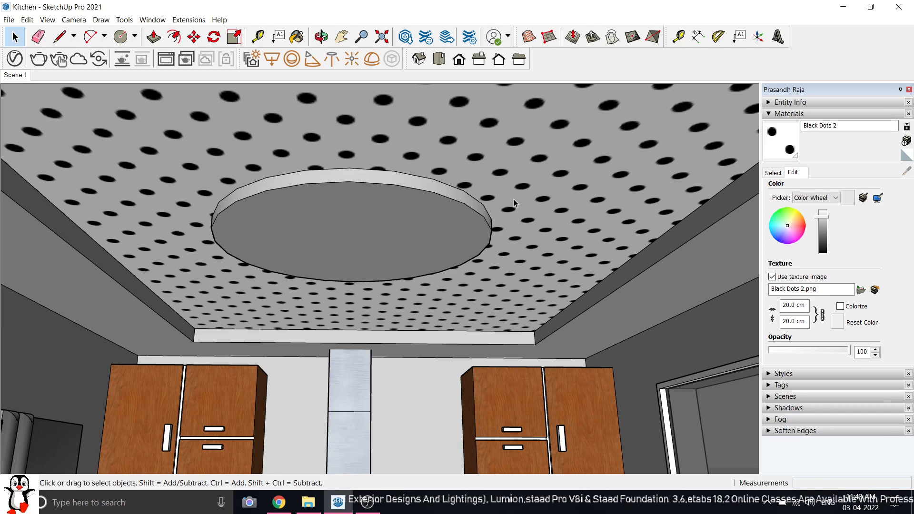
scroll(510, 202, "down", 3)
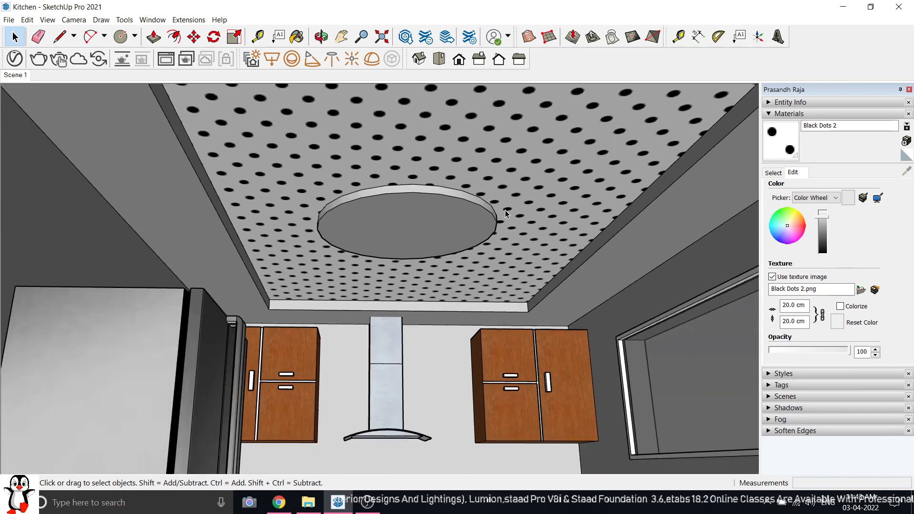
middle_click_drag(545, 213, 512, 237)
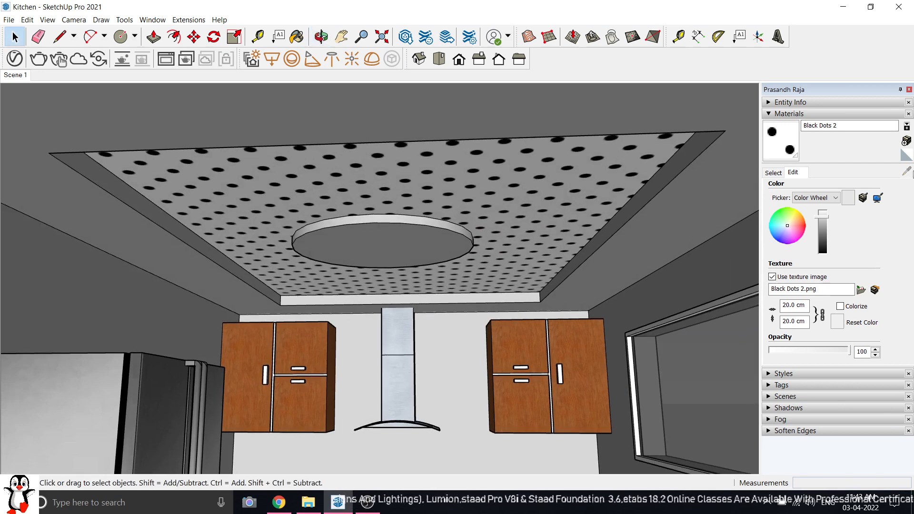
Paint the outer ceiling border around the recess with white Color M00 from the Colors collection.
left_click(772, 173)
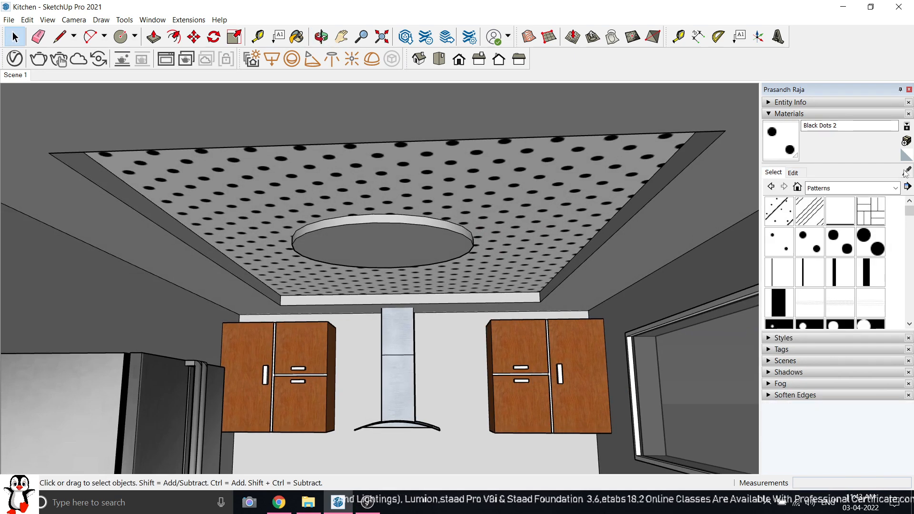
left_click(782, 126)
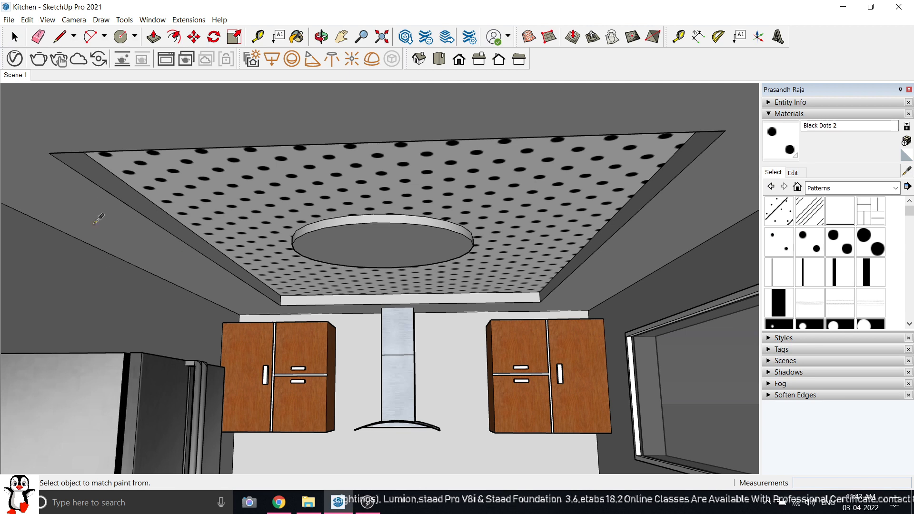
left_click(833, 188)
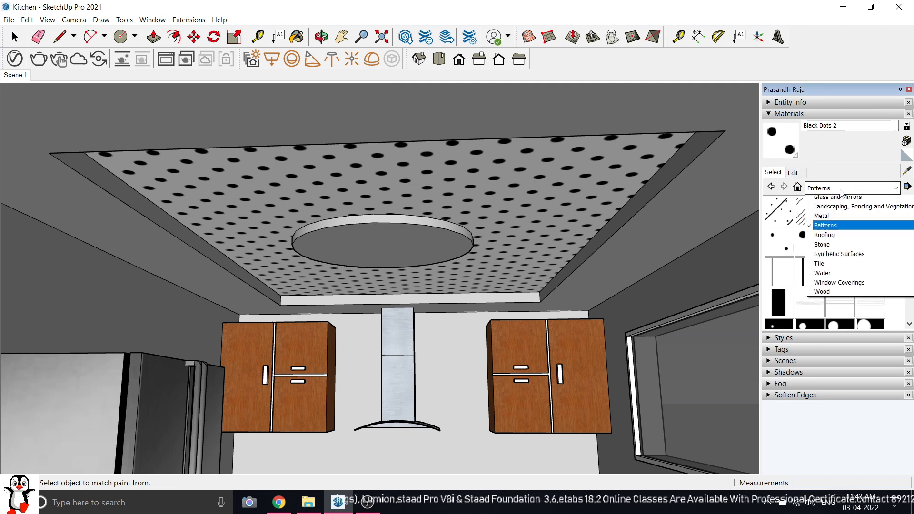
left_click(832, 229)
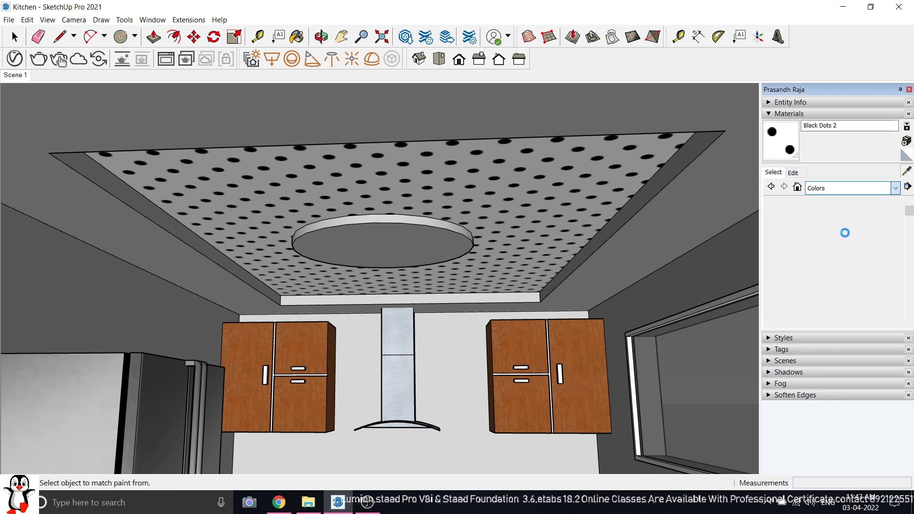
scroll(815, 267, "down", 15)
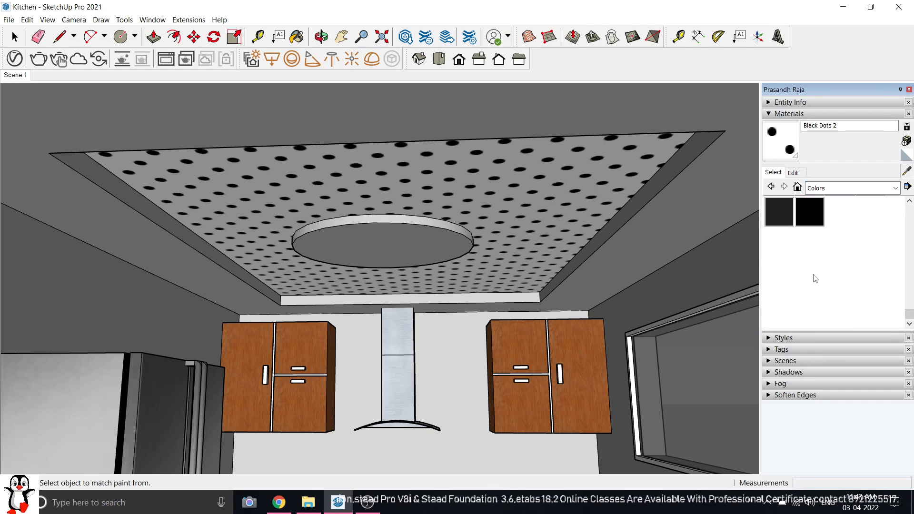
scroll(806, 270, "up", 4)
left_click(779, 264)
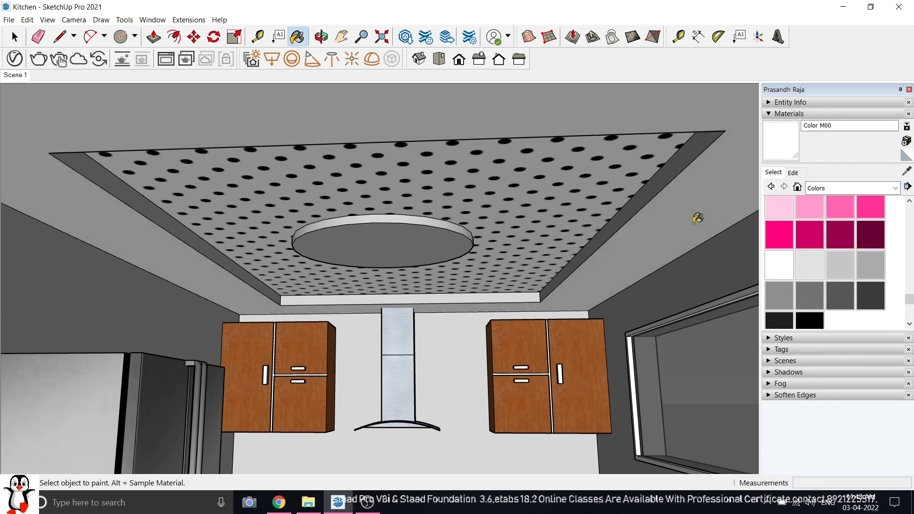
Paint the ceiling disc's underside and rim with Color M00.
scroll(205, 243, "up", 5)
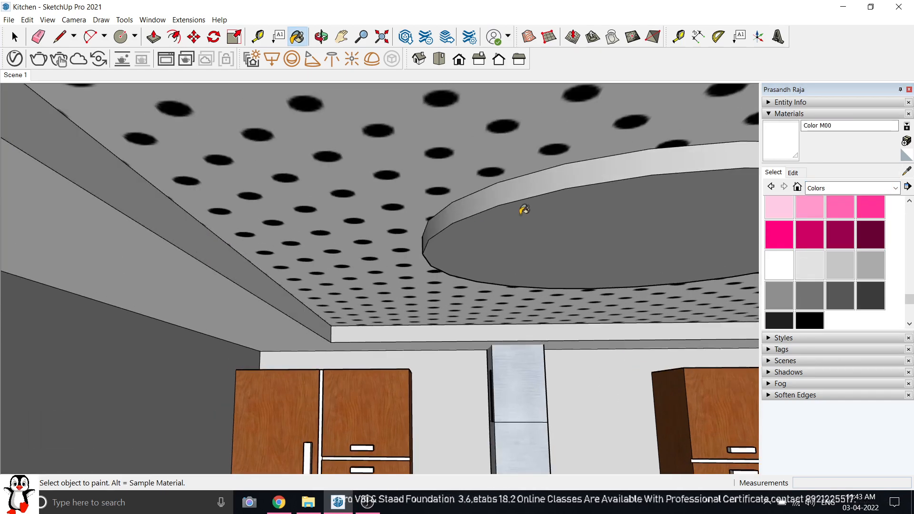
left_click(534, 196)
scroll(446, 204, "down", 3)
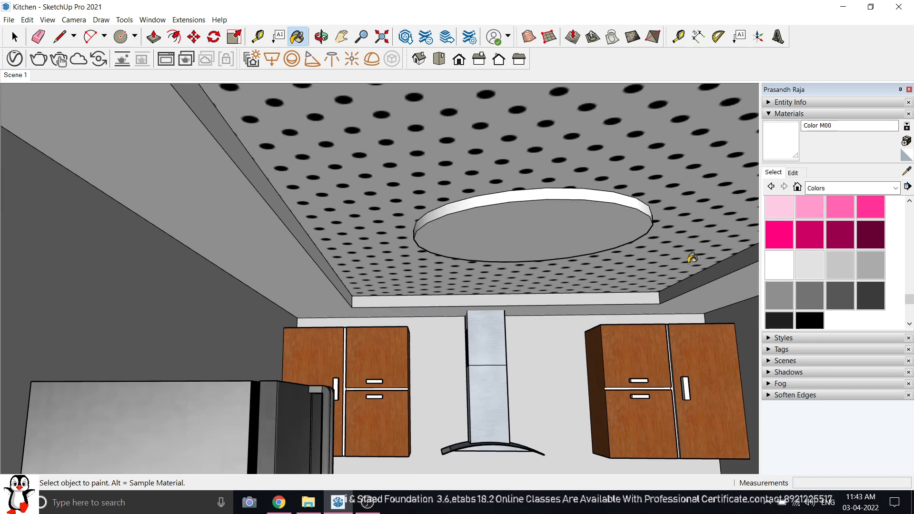
Paint the recess's vertical edge face above the range hood with Color M00.
scroll(693, 259, "up", 2)
left_click(710, 283)
left_click(601, 307)
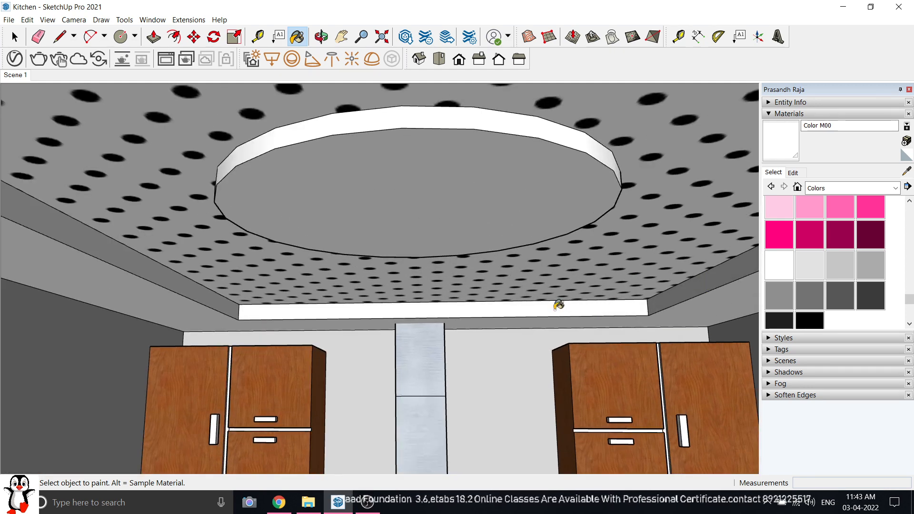
scroll(557, 304, "down", 3)
Paint the recess's vertical edge face on the window side with Color M00.
mouse_move(534, 246)
middle_mouse_down()
mouse_move(547, 180)
mouse_move(561, 179)
middle_mouse_up()
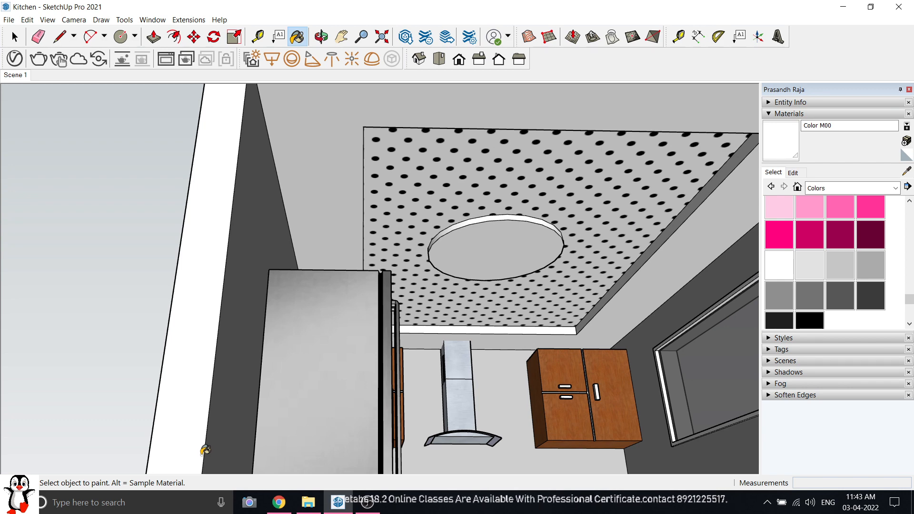
scroll(262, 468, "down", 3)
middle_click_drag(453, 259, 453, 258)
scroll(550, 105, "up", 8)
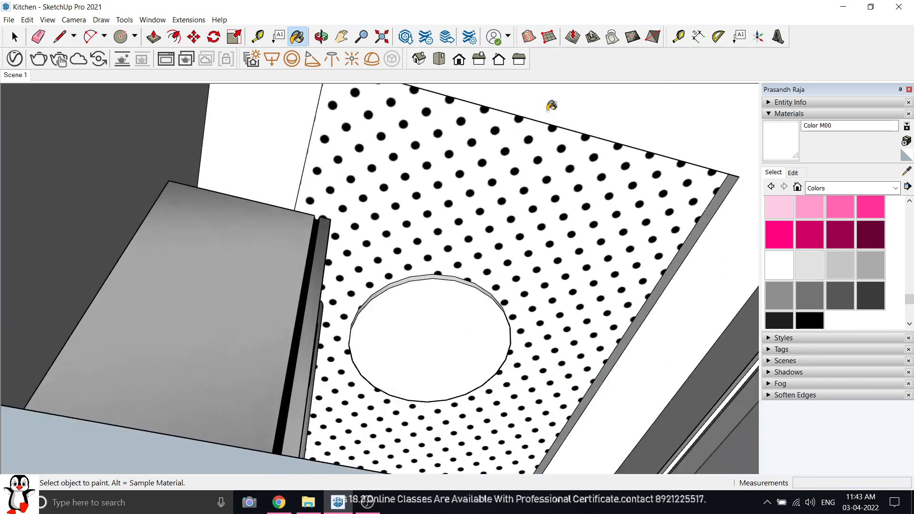
mouse_move(551, 125)
middle_mouse_down()
mouse_move(626, 66)
mouse_move(734, 123)
mouse_move(635, 206)
middle_mouse_up()
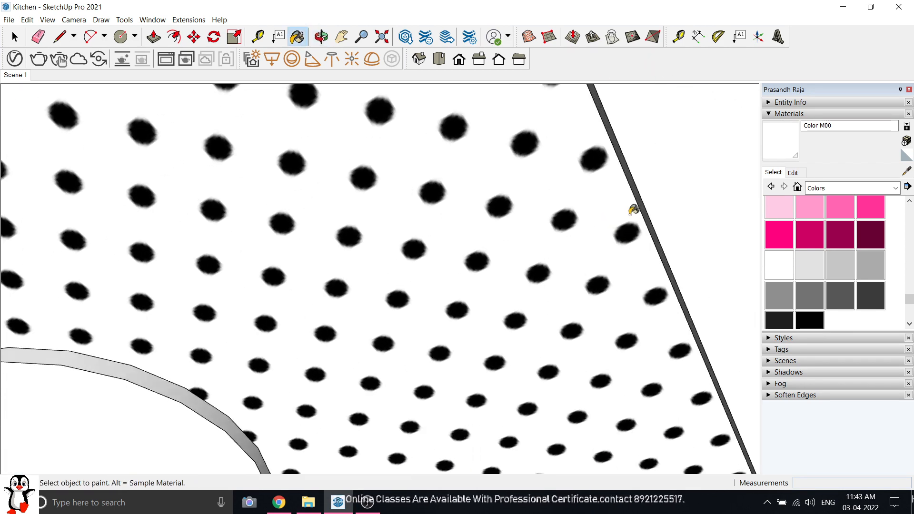
scroll(636, 207, "up", 1)
left_click(642, 204)
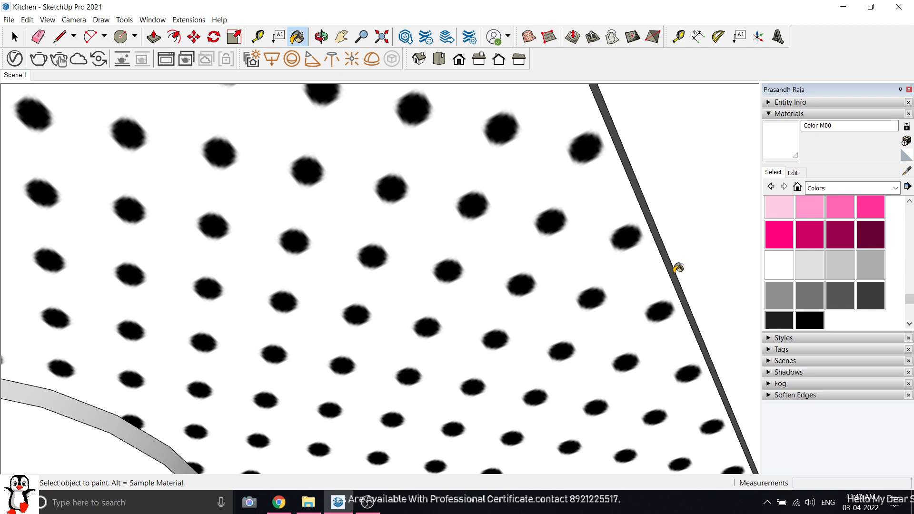
middle_click_drag(646, 222, 678, 223)
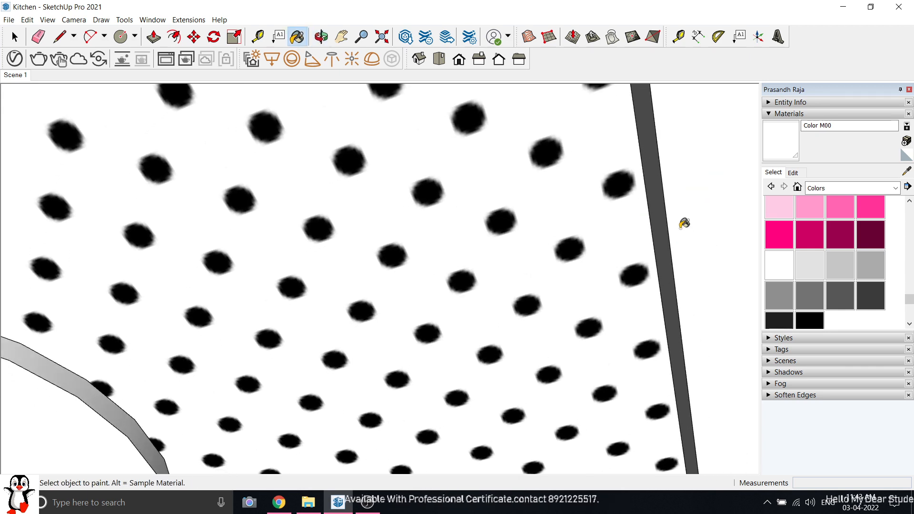
left_click(662, 230)
left_click(14, 37)
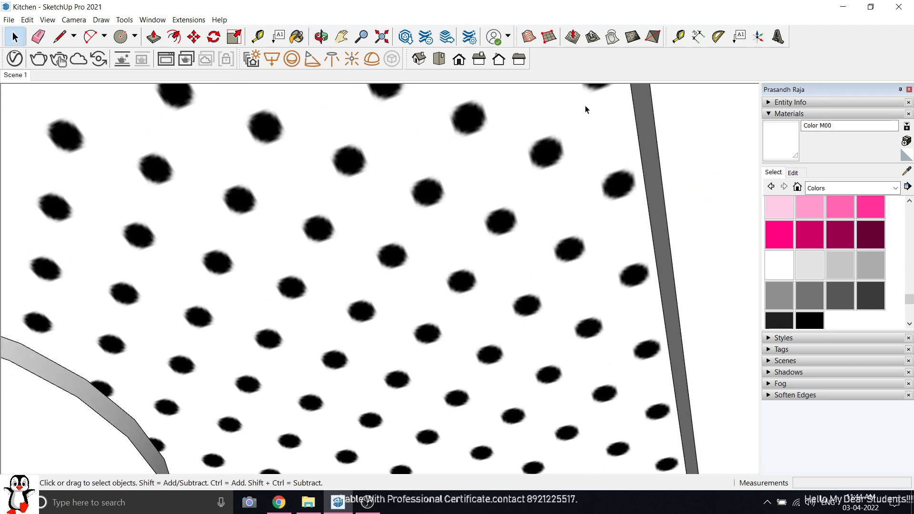
Recall the Scene 1 view and update Scene 1 with all its properties.
left_click(785, 114)
left_click(783, 148)
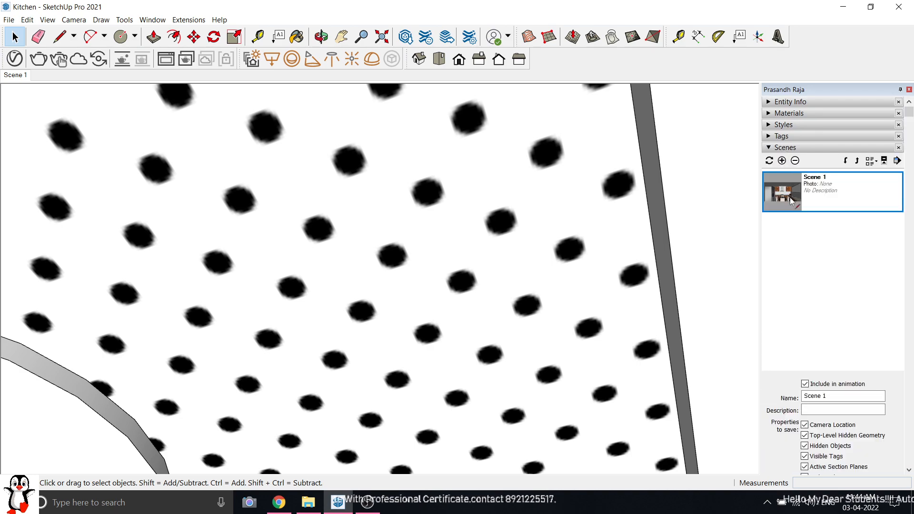
double_click(789, 197)
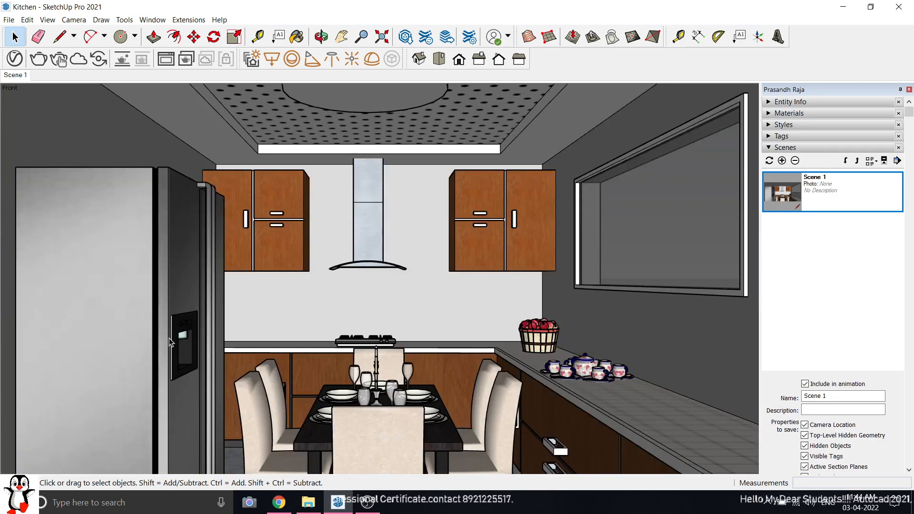
right_click(786, 195)
left_click(783, 204)
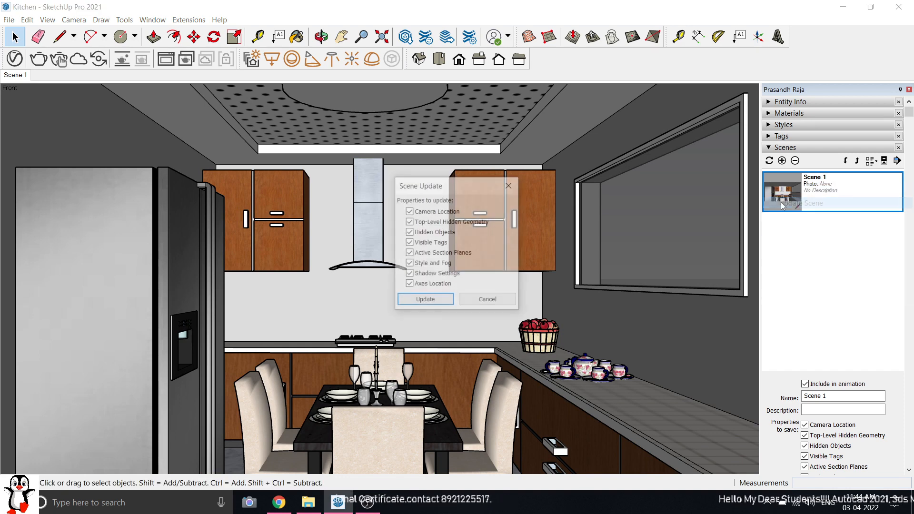
left_click(428, 301)
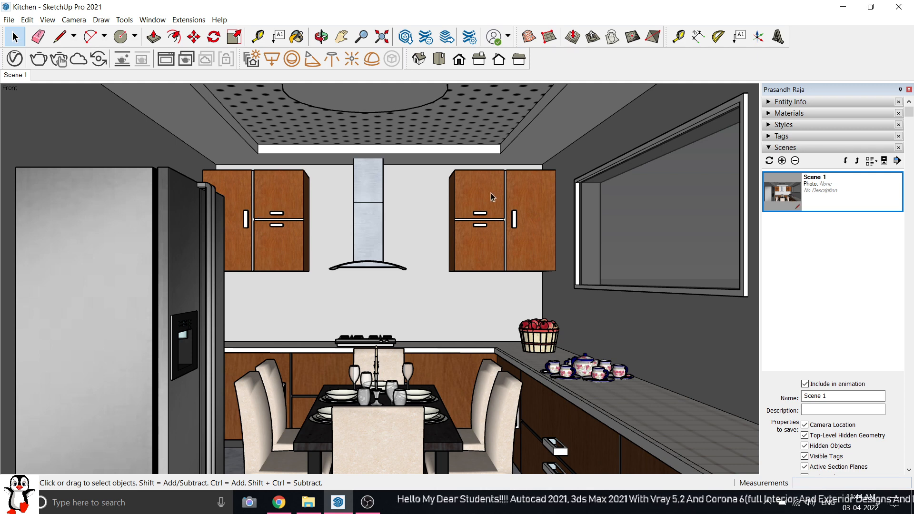
Examine the wall cabinet doors beside the range hood and the countertop corner near the fruit basket.
scroll(490, 192, "up", 2)
scroll(490, 193, "up", 3)
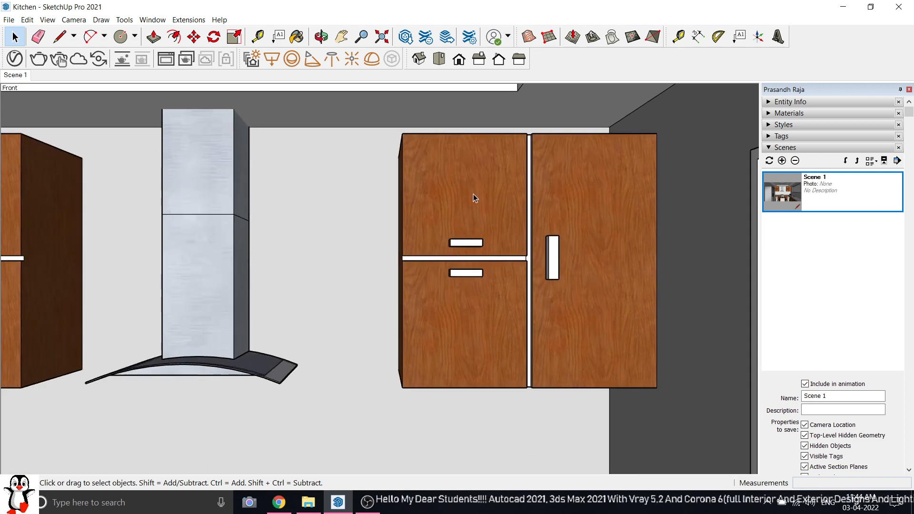
scroll(473, 193, "down", 4)
scroll(513, 421, "up", 4)
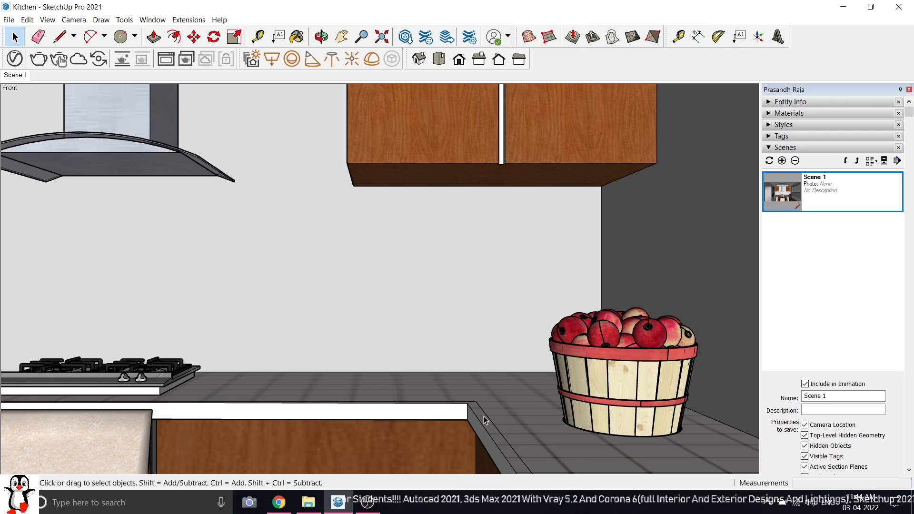
scroll(524, 376, "up", 3)
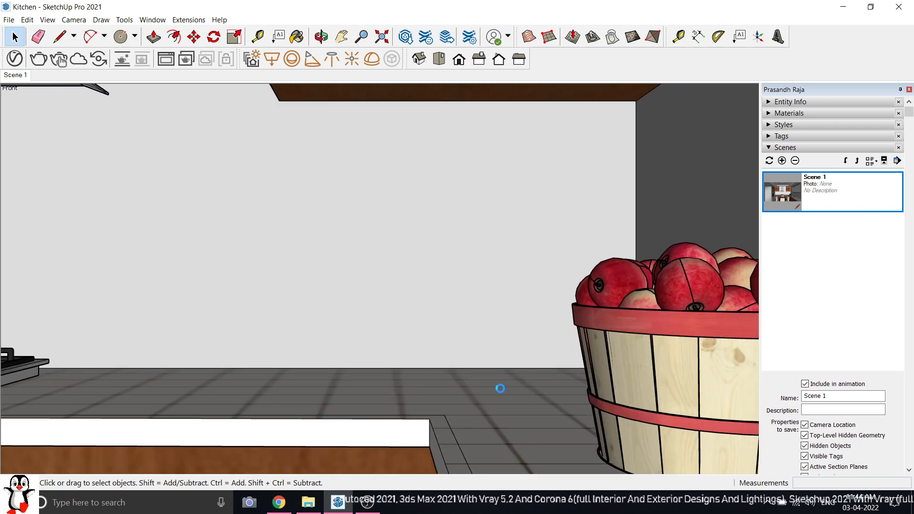
scroll(495, 403, "down", 2)
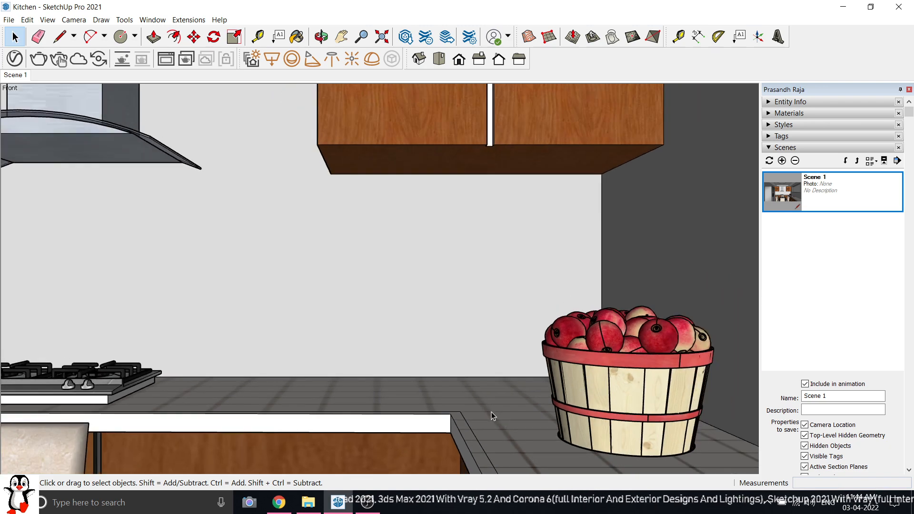
scroll(402, 127, "up", 3)
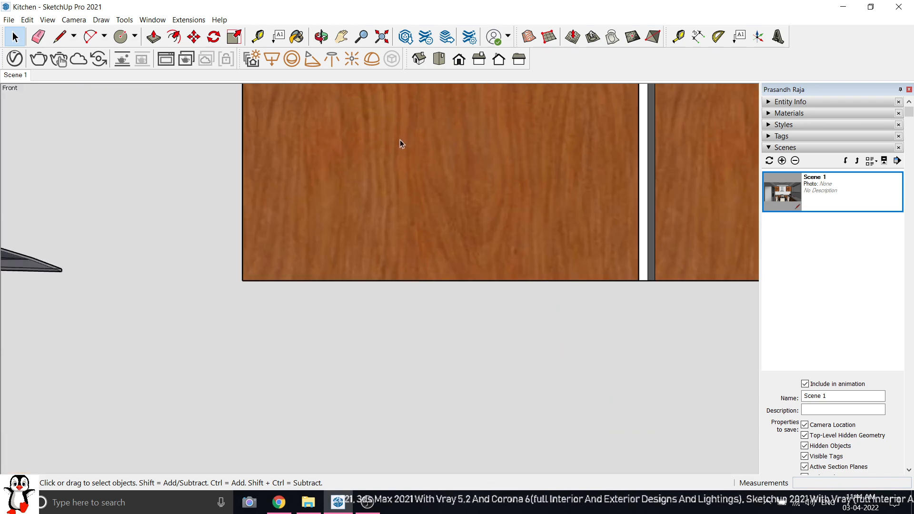
scroll(400, 186, "down", 3)
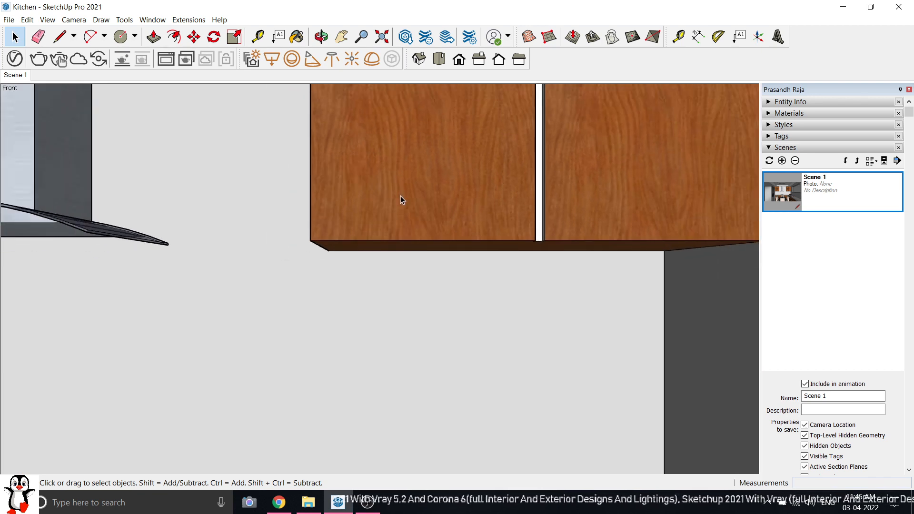
scroll(417, 210, "down", 5)
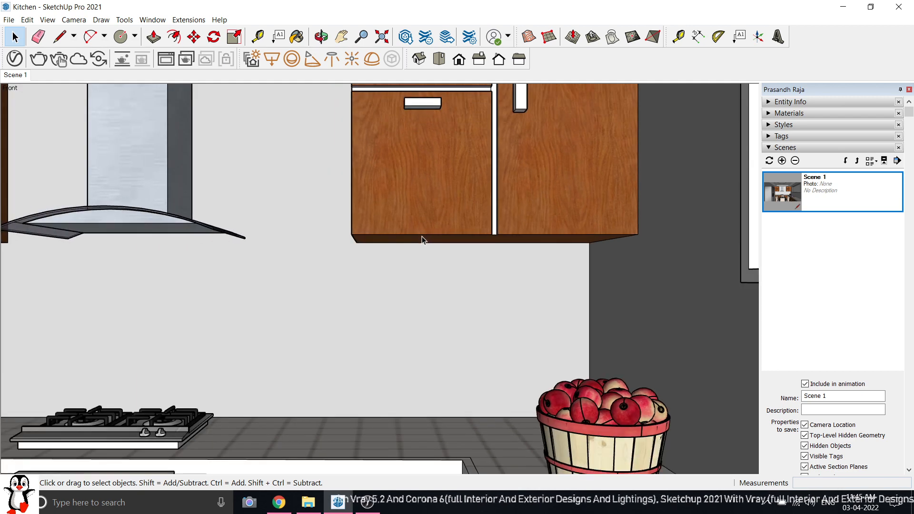
scroll(409, 139, "up", 3)
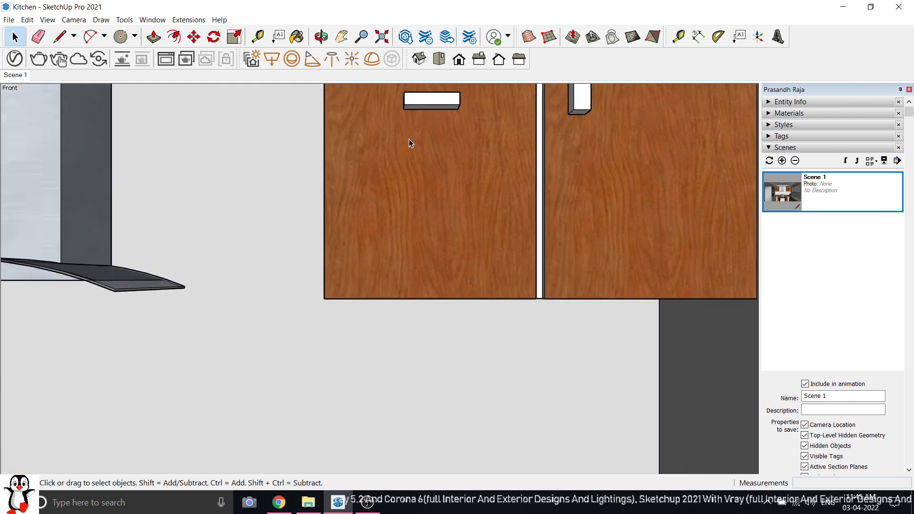
Examine the wall cabinet doors, range hood, fruit basket, window and recessed false ceiling up close and from farther back.
scroll(429, 286, "down", 3)
scroll(458, 449, "up", 1)
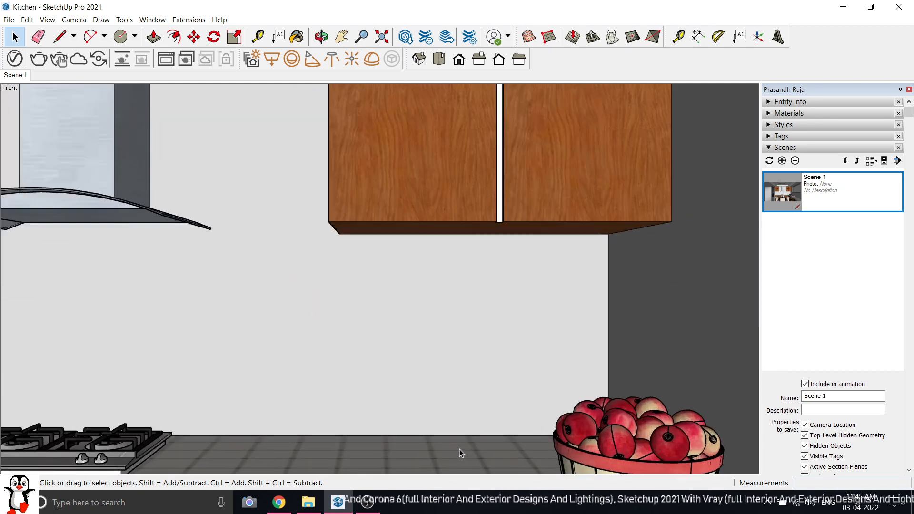
scroll(459, 449, "down", 1)
scroll(459, 449, "down", 1)
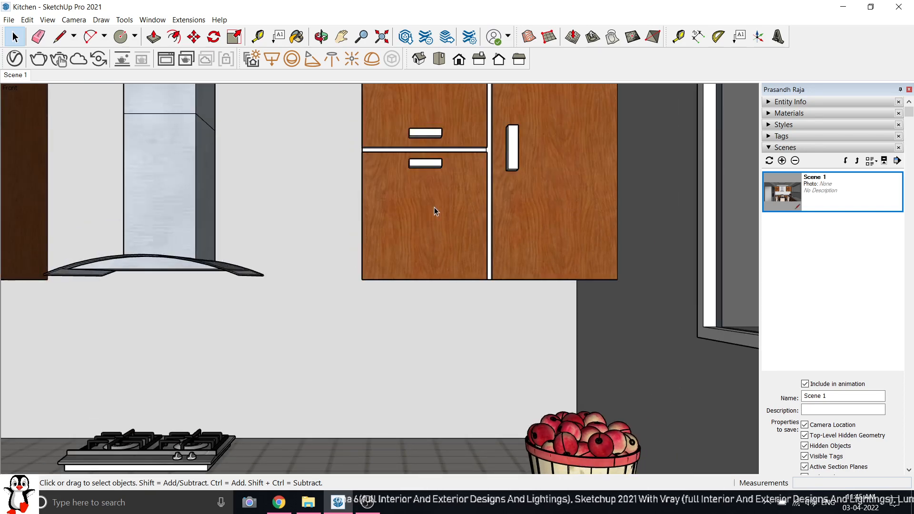
scroll(434, 207, "up", 2)
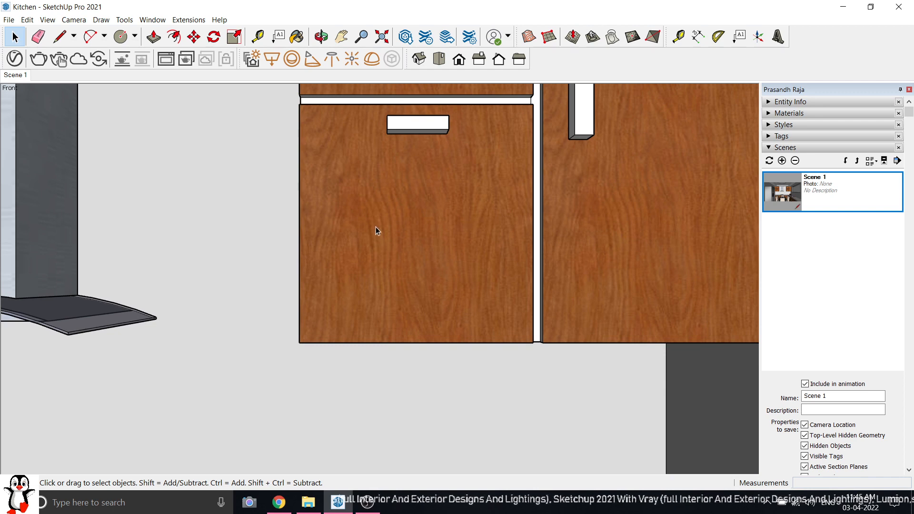
scroll(376, 225, "up", 2)
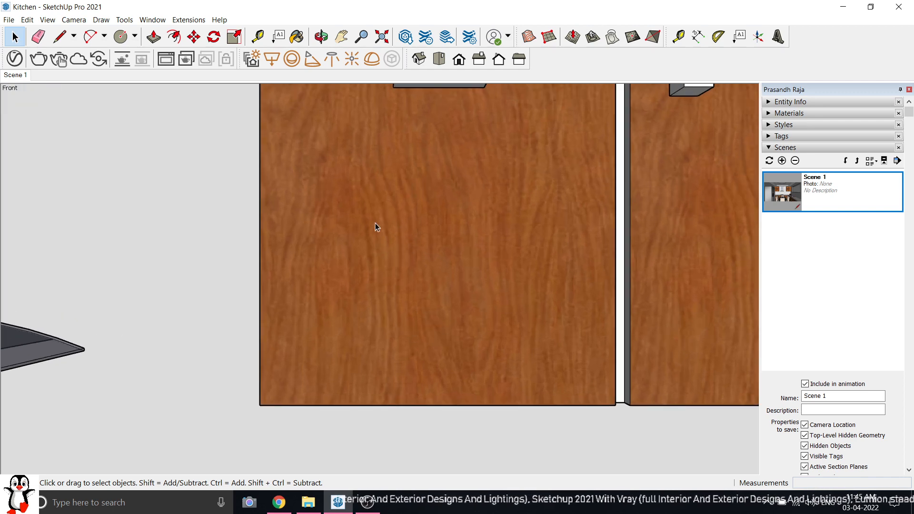
scroll(375, 229, "down", 3)
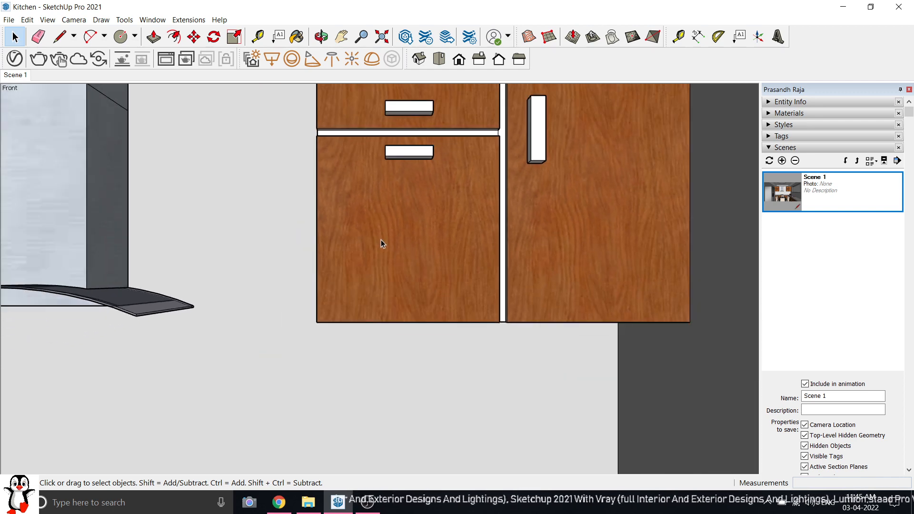
scroll(381, 240, "down", 1)
scroll(381, 244, "down", 5)
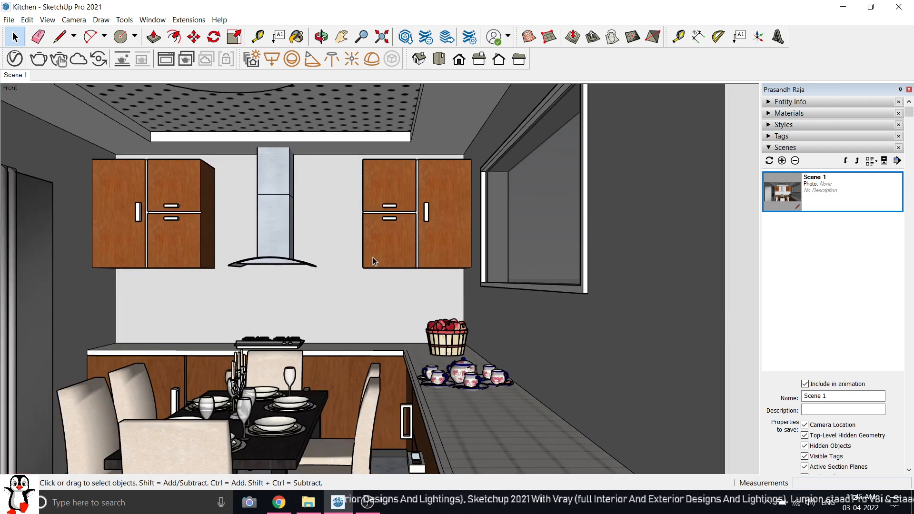
scroll(413, 244, "up", 2)
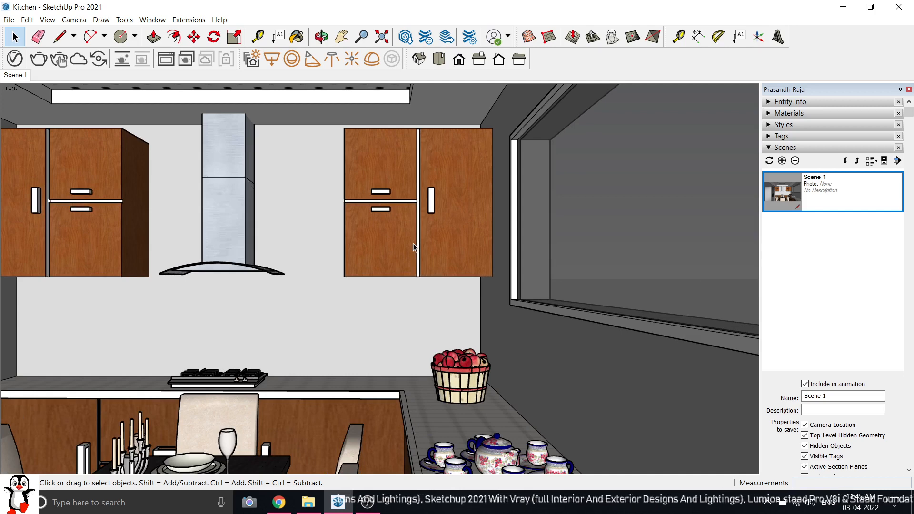
scroll(564, 194, "down", 2)
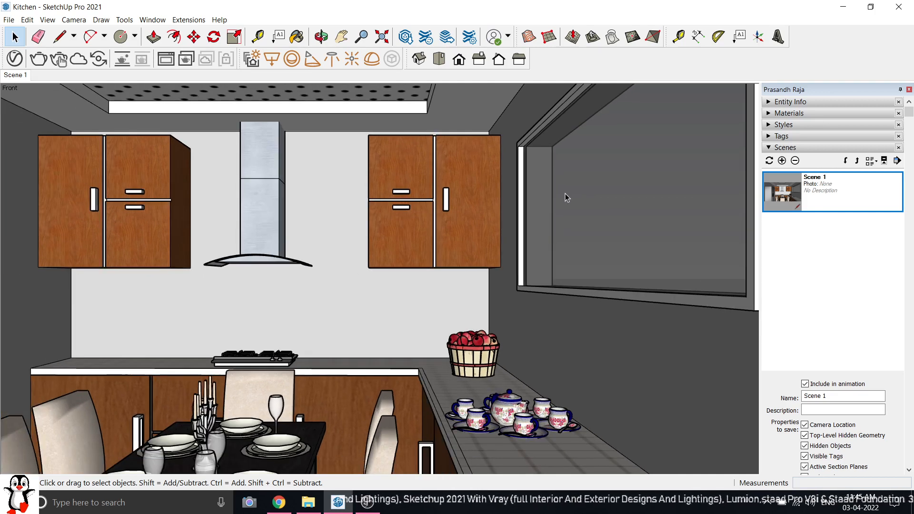
scroll(601, 251, "down", 3)
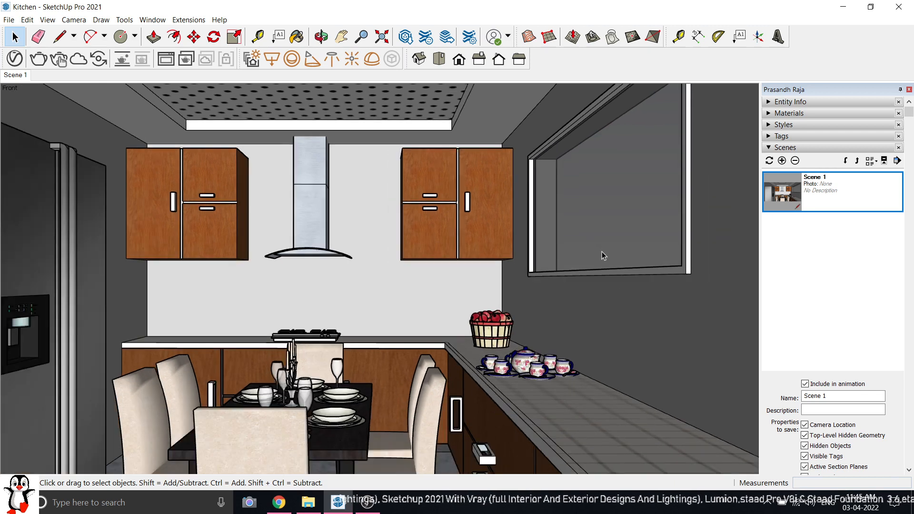
scroll(392, 106, "up", 3)
scroll(444, 182, "down", 2)
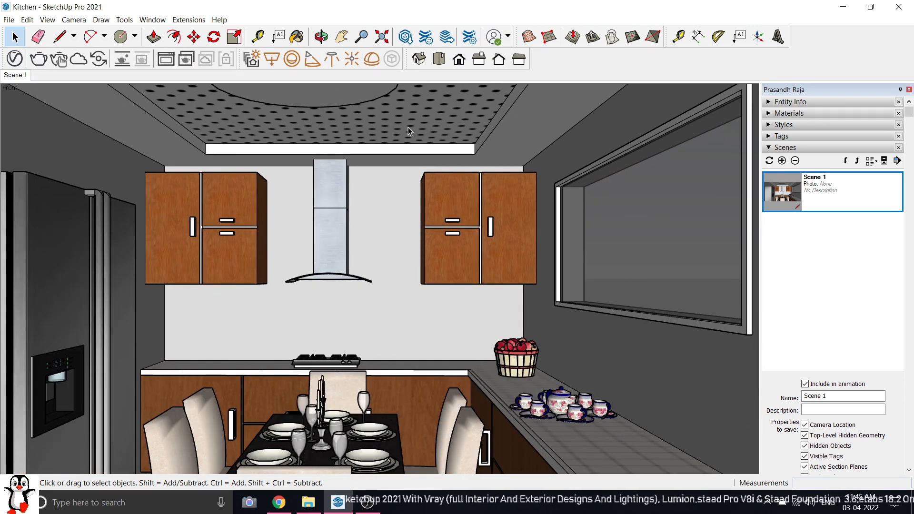
scroll(342, 120, "up", 3)
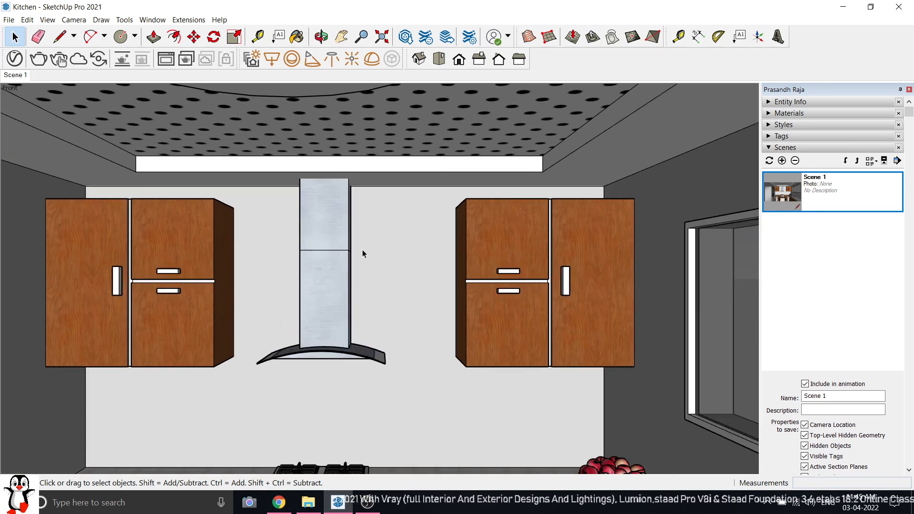
Return to the saved Scene 1 view and update the scene.
double_click(781, 186)
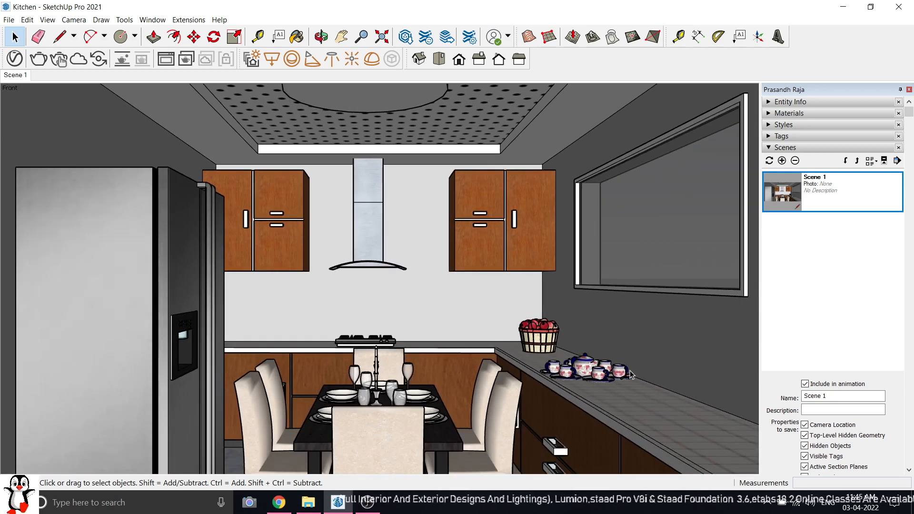
right_click(777, 189)
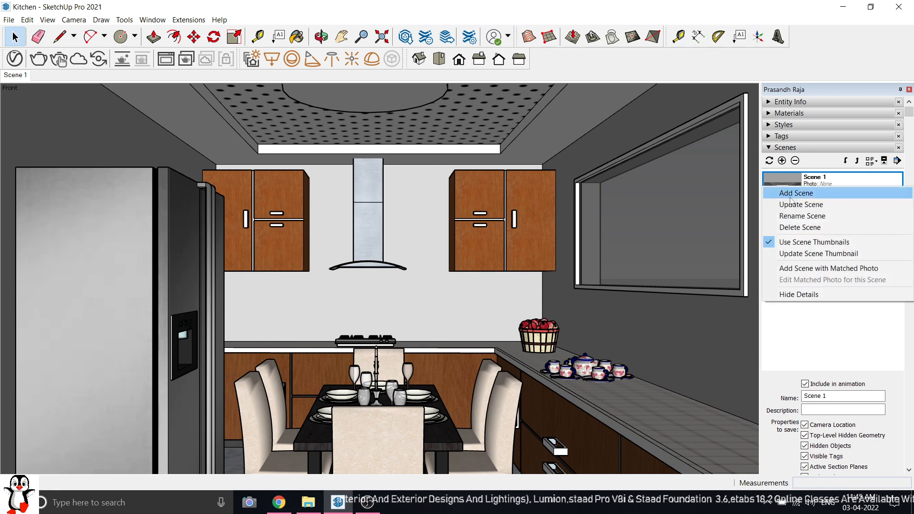
left_click(792, 203)
left_click(443, 303)
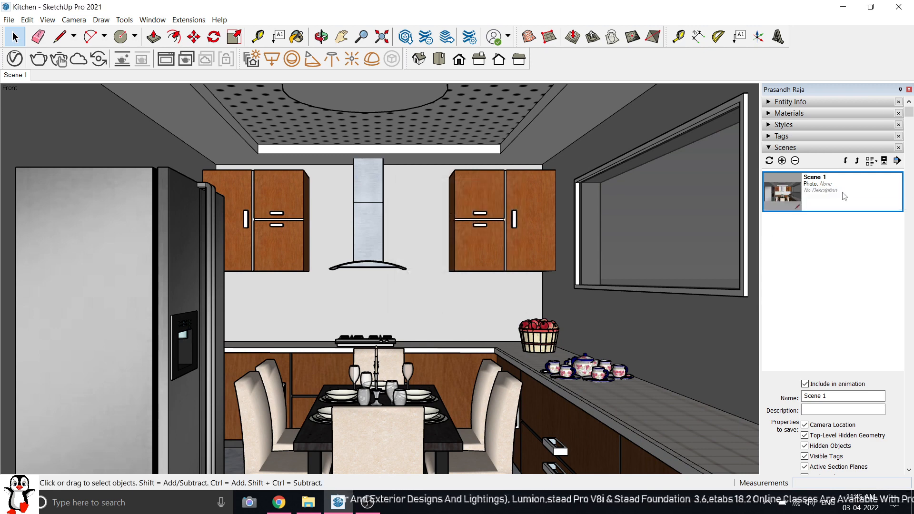